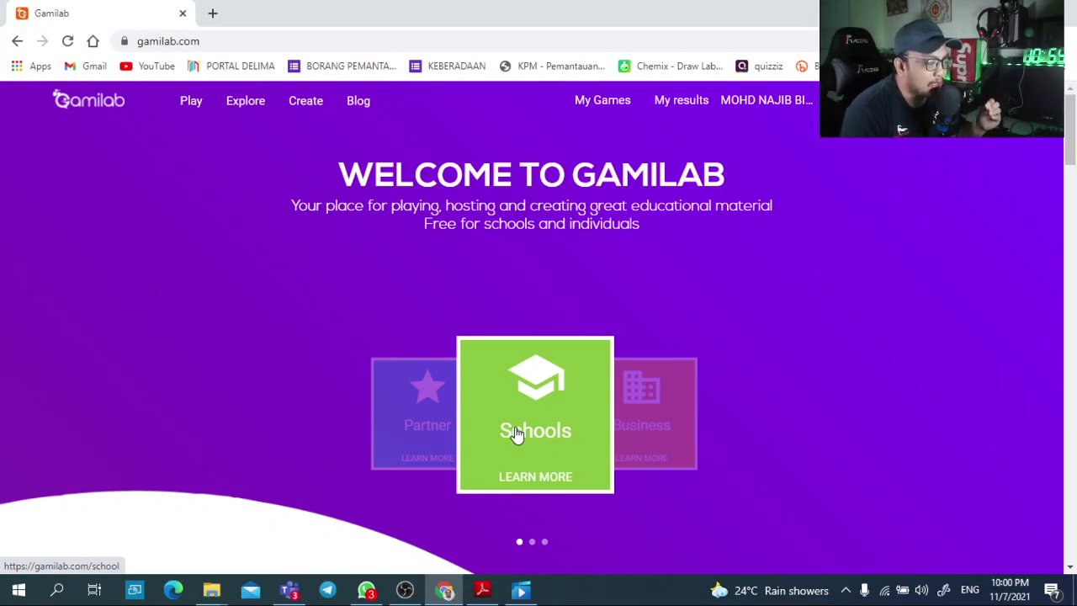
Step: Go to the Schools section of the site and start creating a new game
click(516, 434)
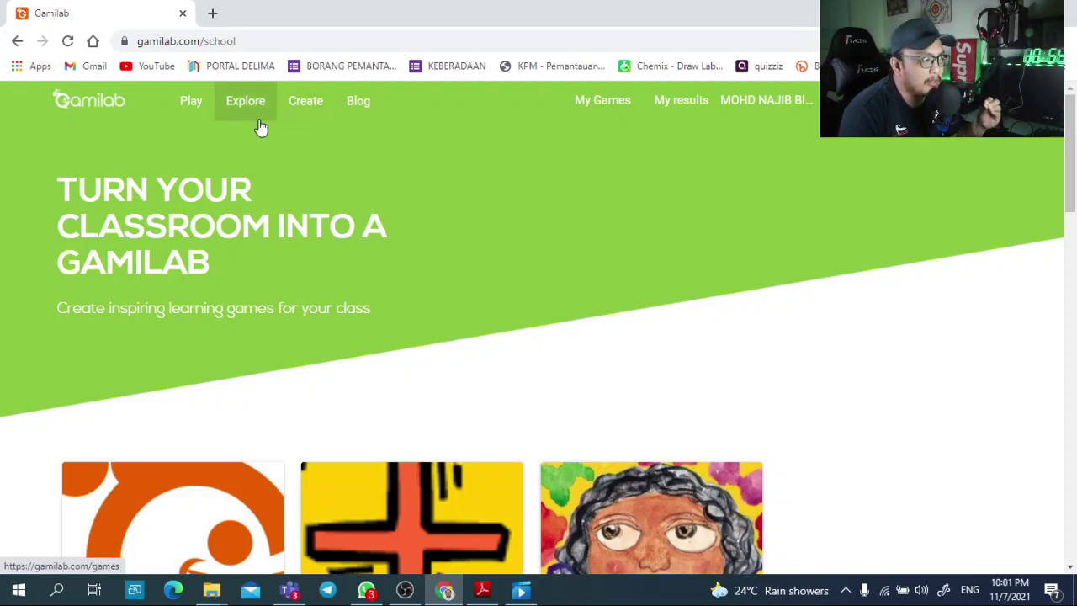
click(306, 103)
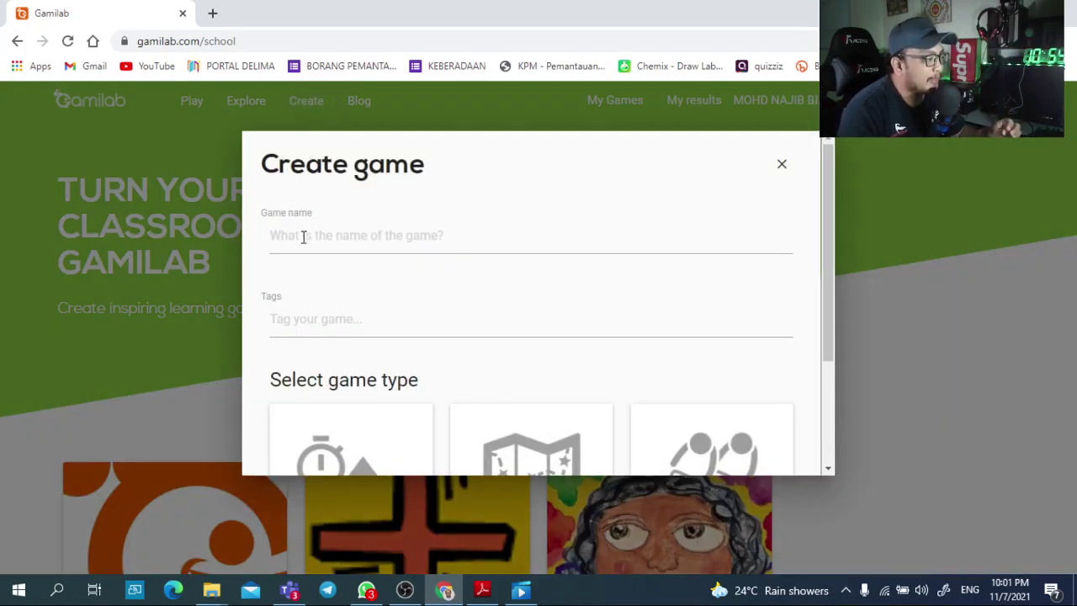
scroll(337, 277, down, 1)
scroll(337, 250, up, 1)
Step: Name the new game "PROSES PENGEKSTRAKAN MINYAK KELAPA SAWIT"
click(337, 237)
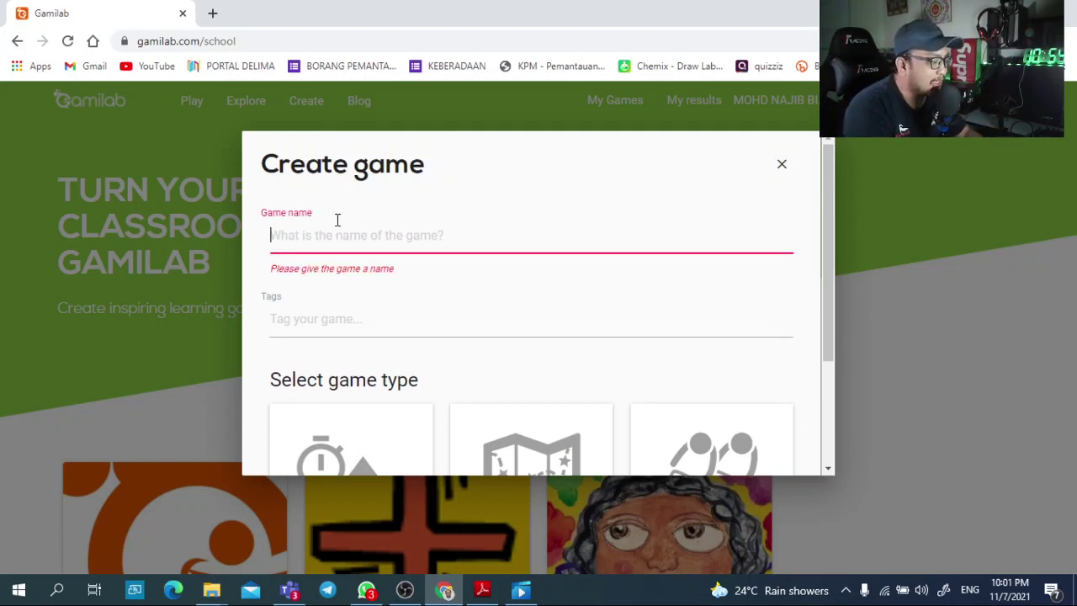
text(proses)
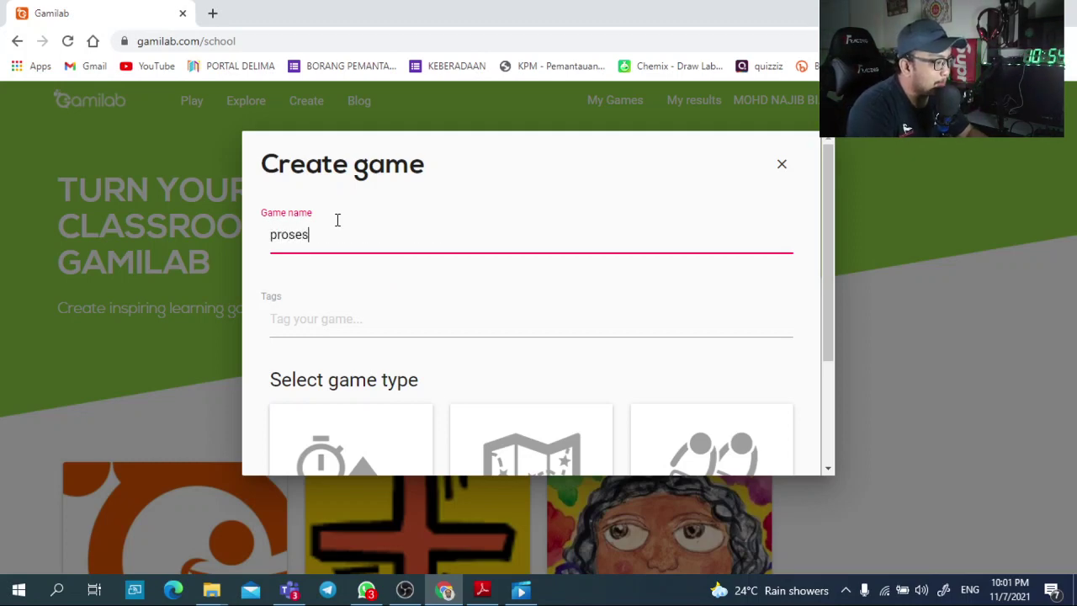
key(BackSpace)
key(BackSpace)
key(BackSpace)
key(BackSpace)
key(BackSpace)
key(BackSpace)
text(PROS)
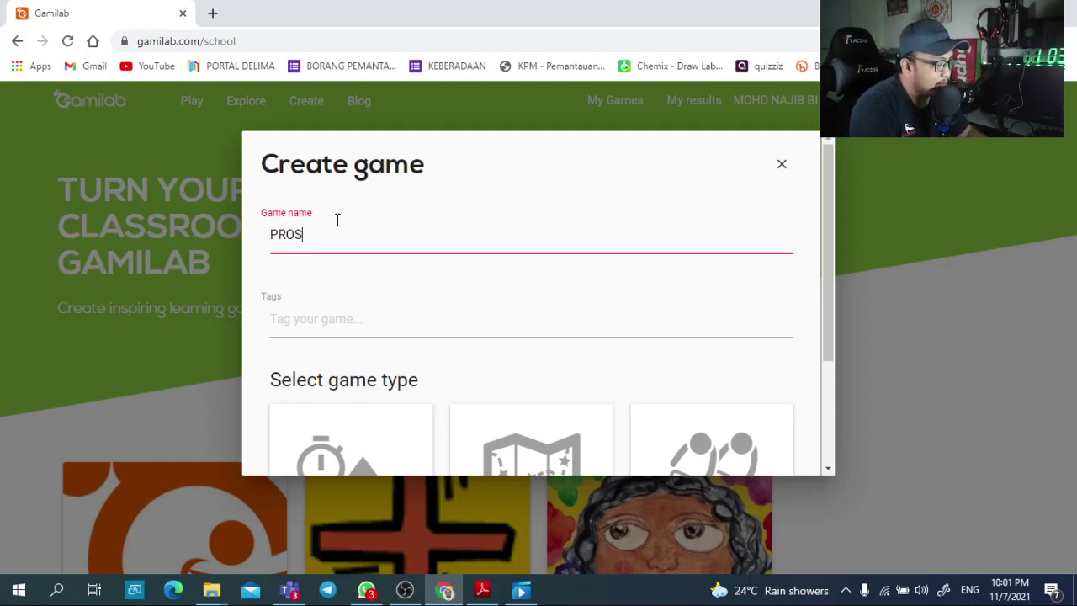
text(ES PENGEK)
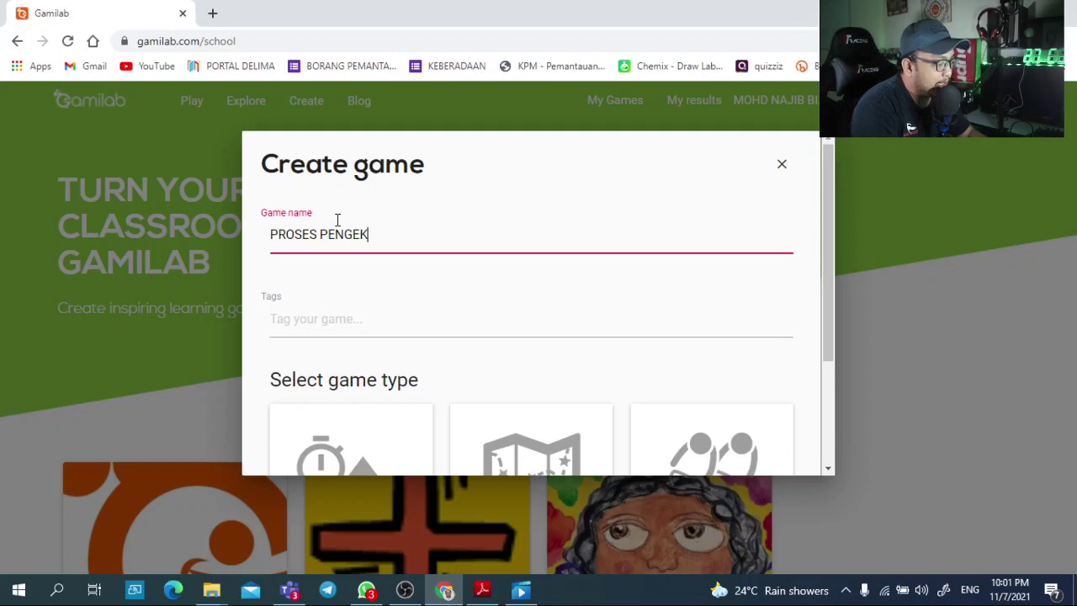
text(STRAKAN MINY)
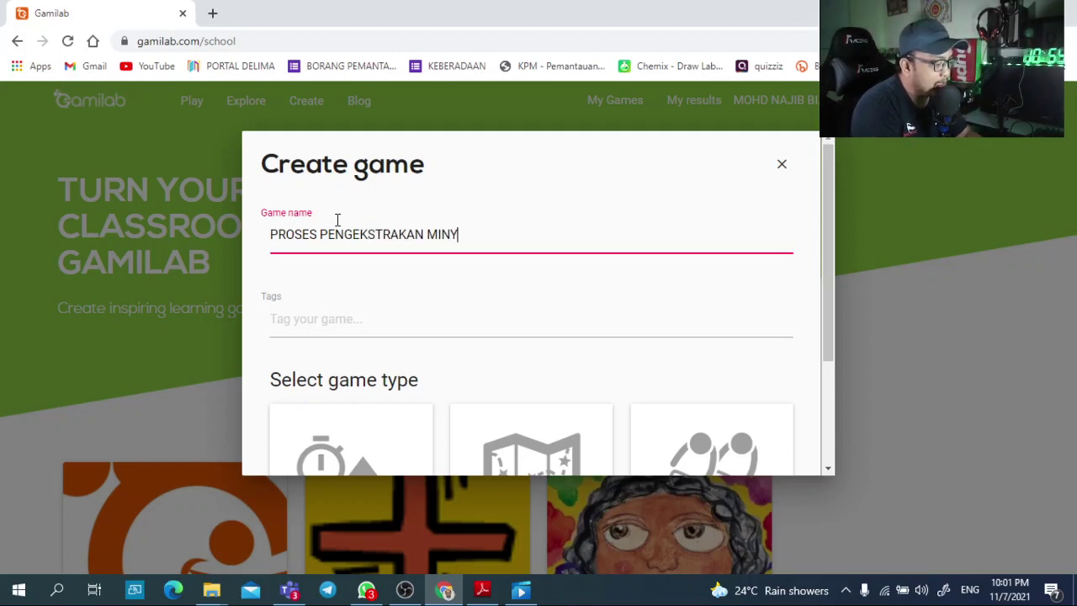
text(AK KELAPAA)
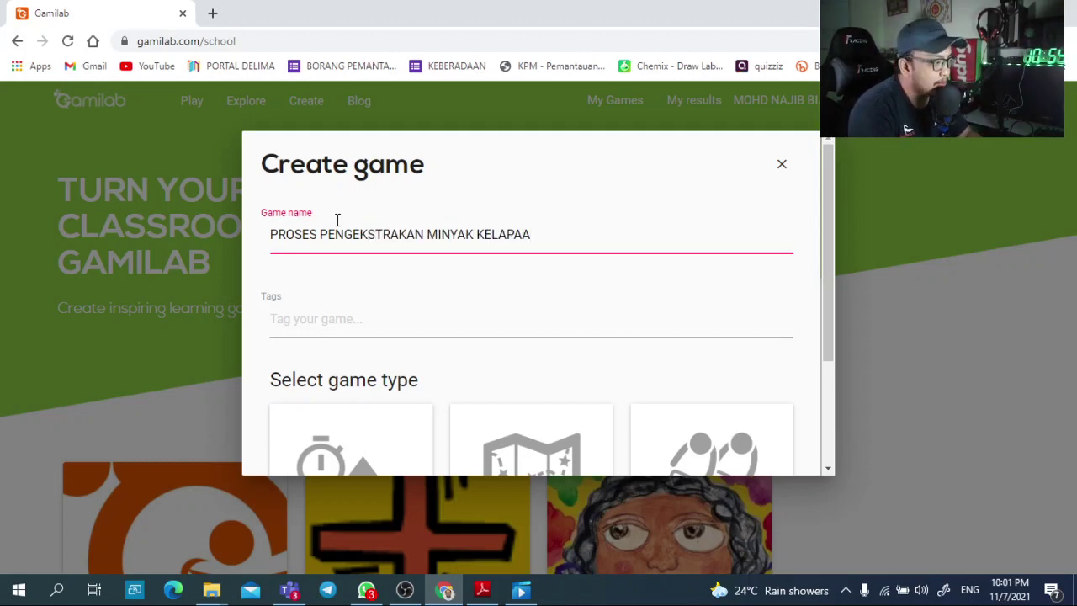
key(BackSpace)
text(SAWIT)
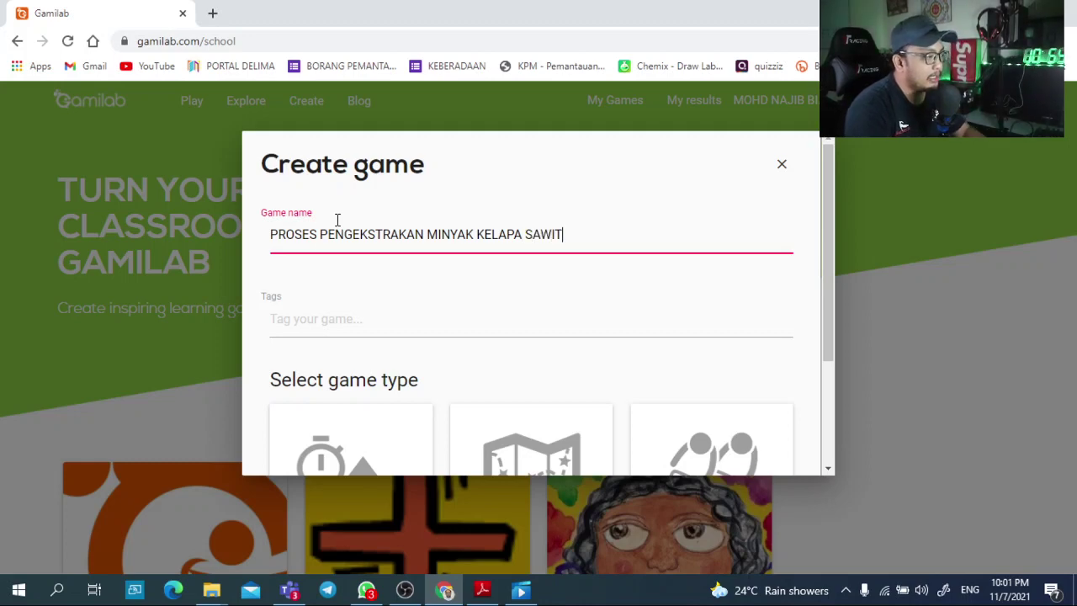
Step: Add the tags "science" and "sains" to the new game
key(Tab)
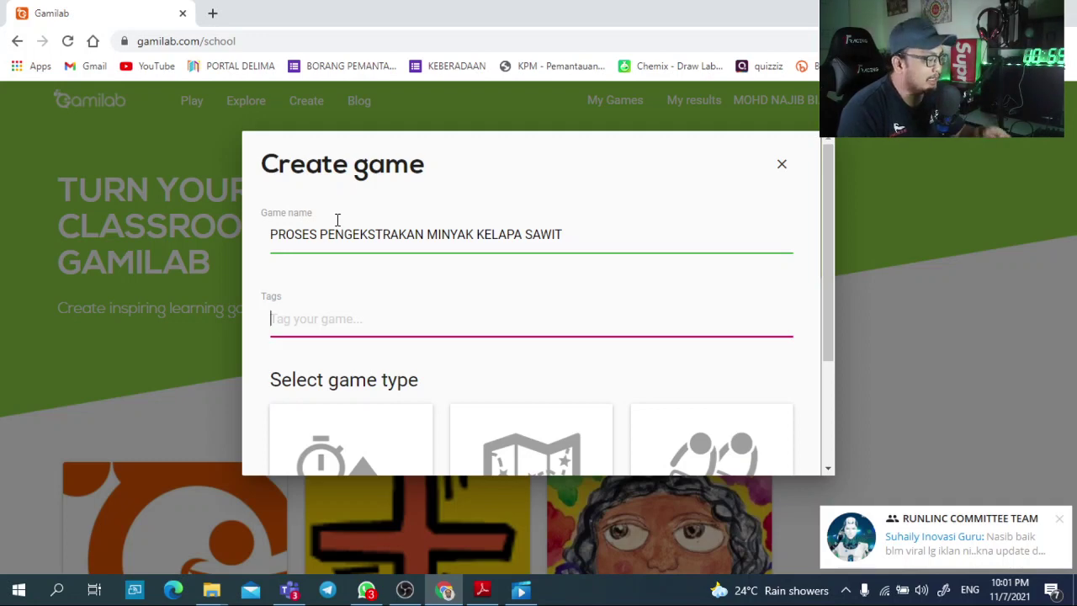
text(SCIEN)
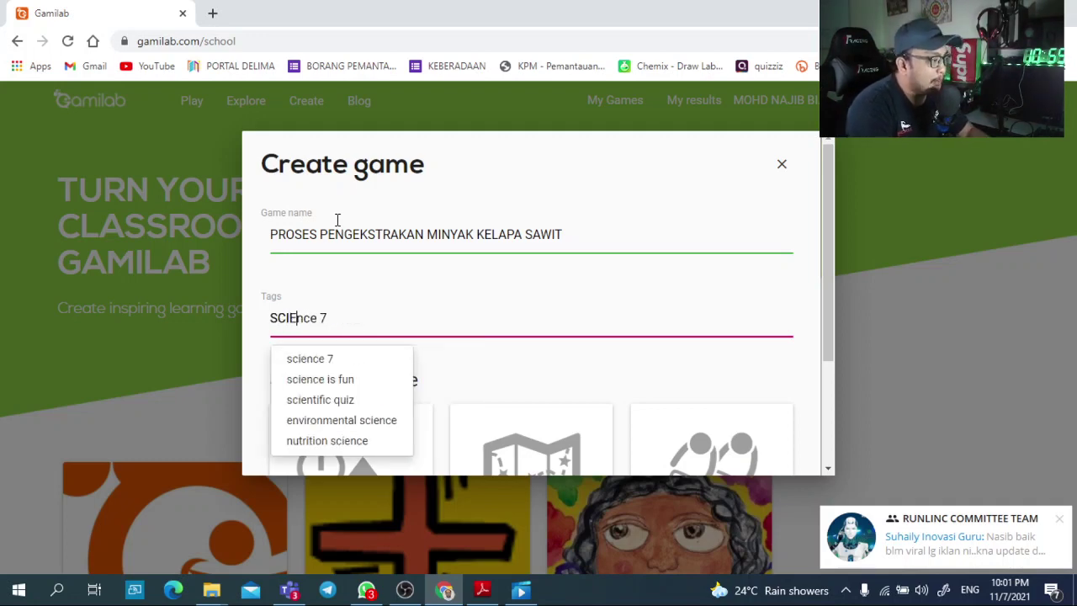
text(CE)
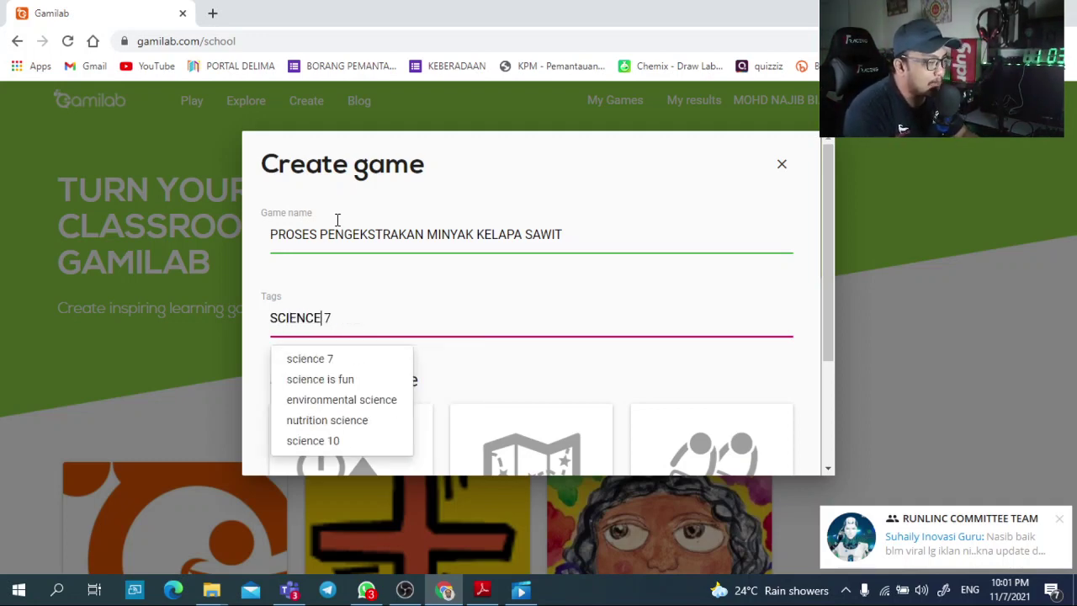
key(Return)
text(SAINS)
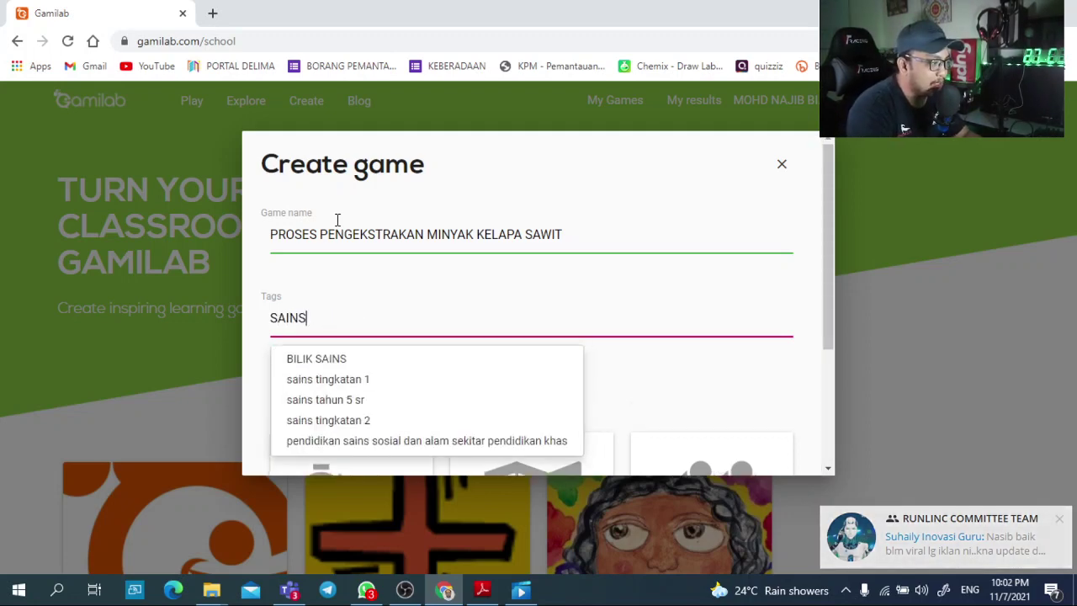
key(Return)
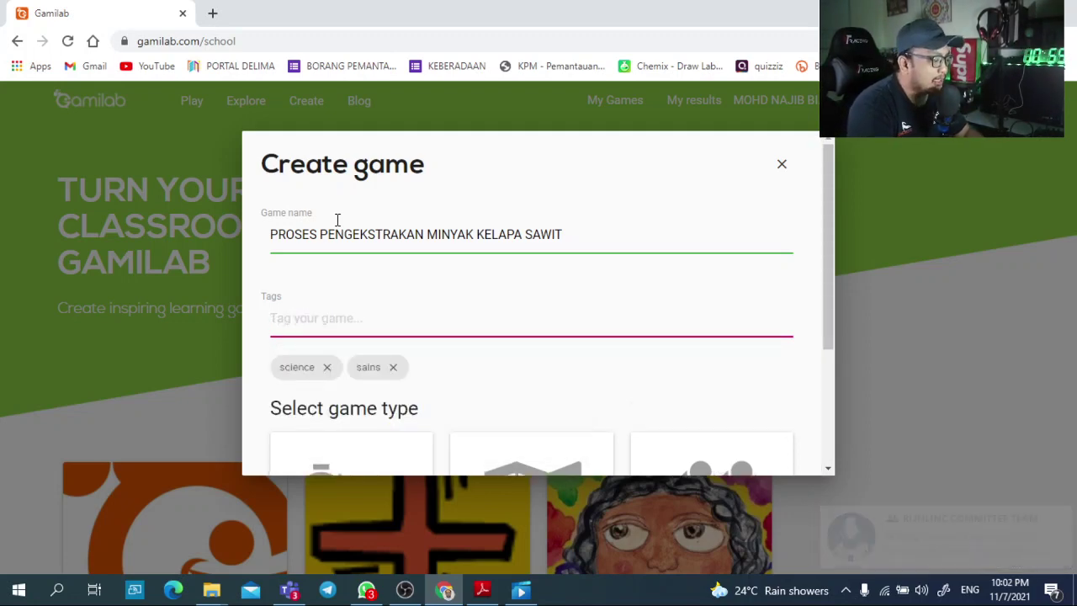
Step: Add two more tags to the game: "kssm sains tingkatan 5" and "minyak kelapa sawit"
text(KSSM SAINS)
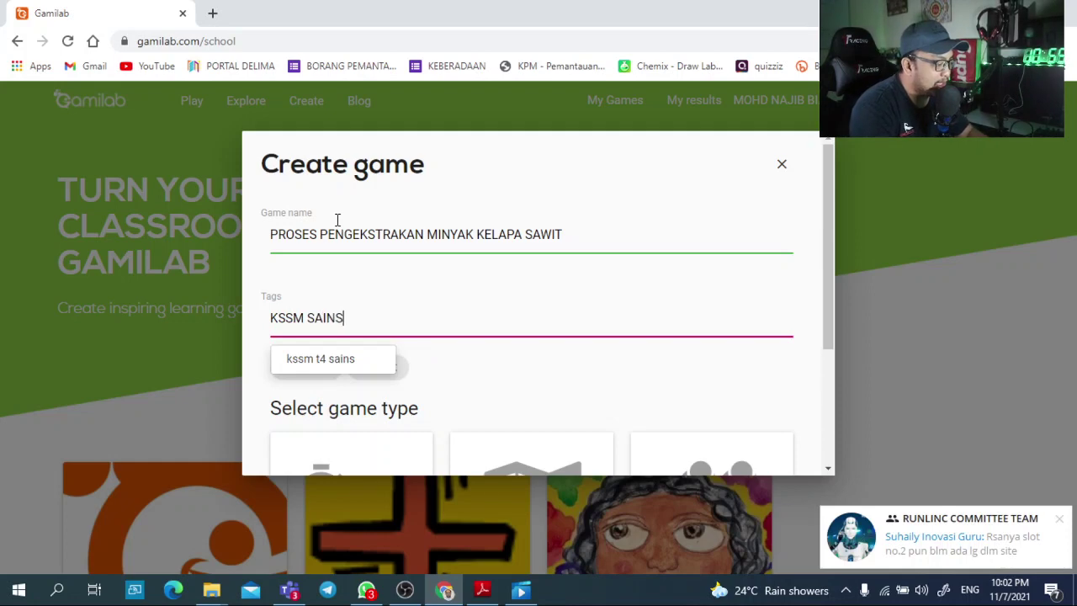
text( TINGKATAN 5)
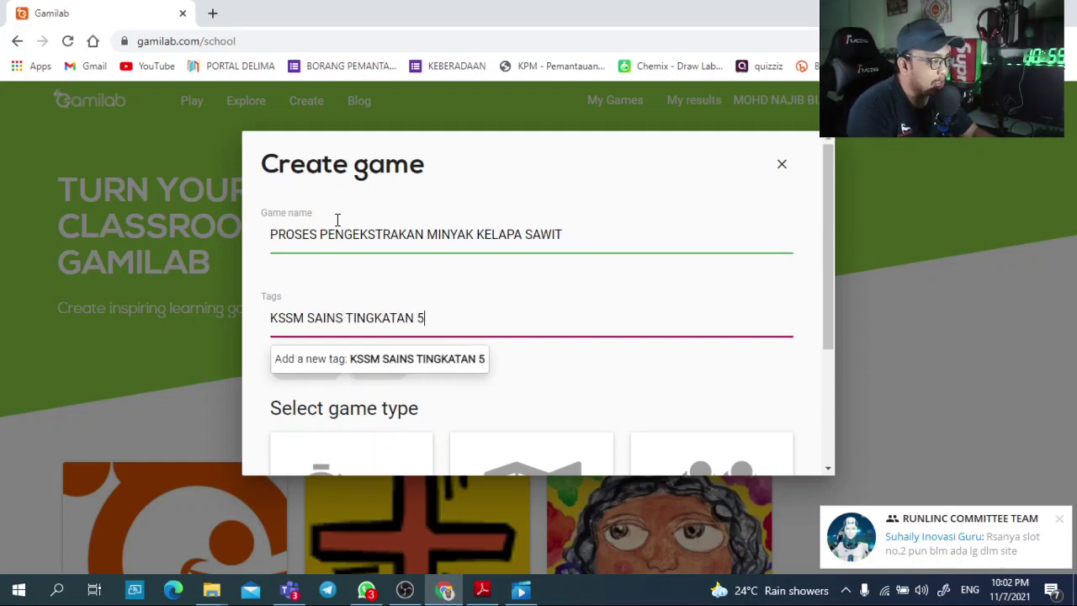
key(Return)
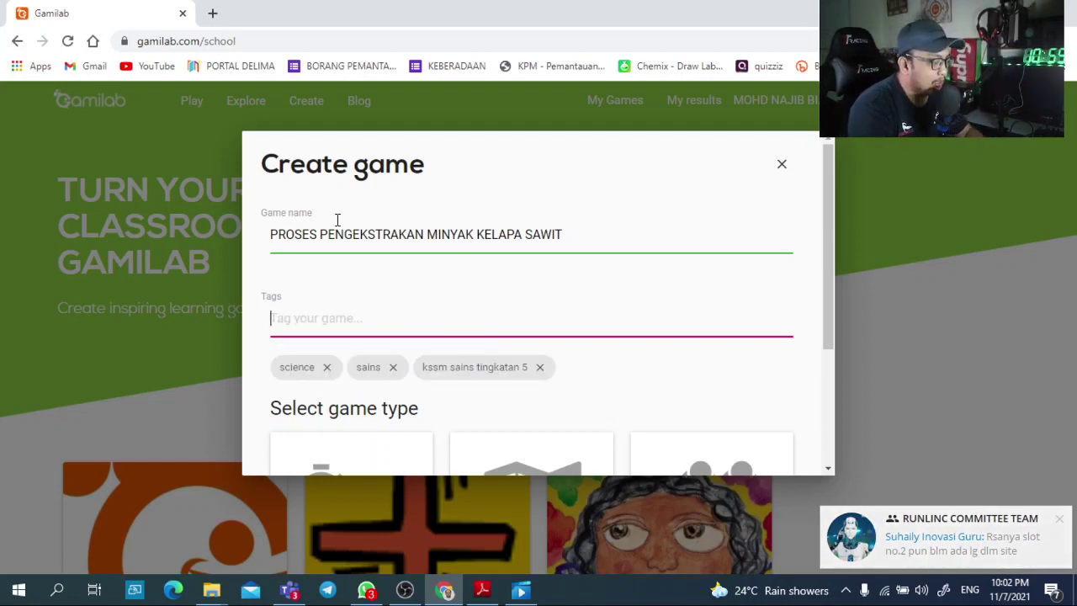
text(Matematik bulatan)
text(INYAK KEL)
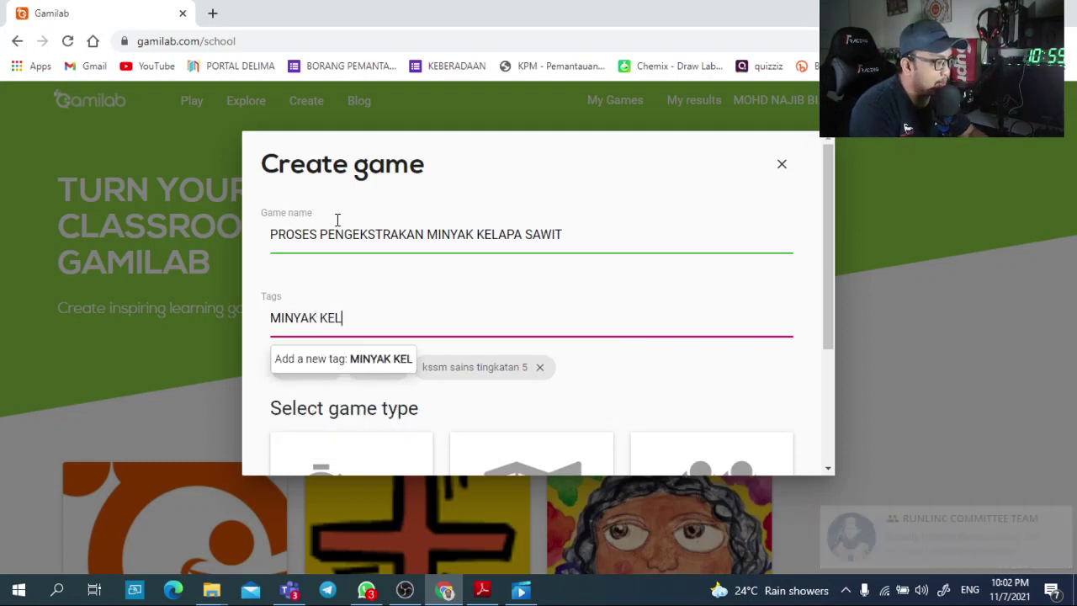
text(APA SAWIT)
key(Return)
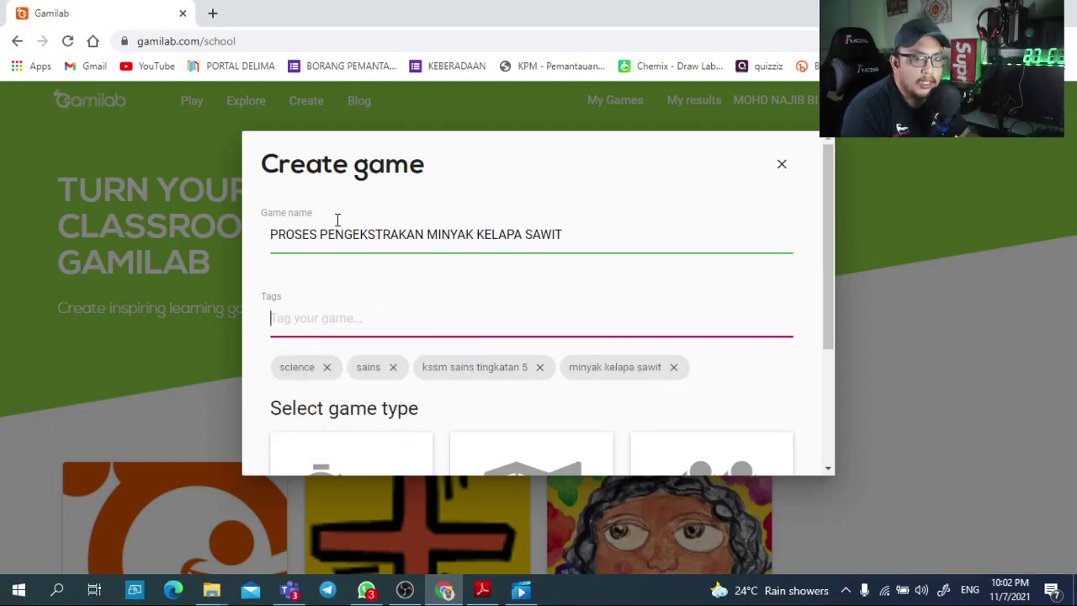
Step: Select Explore as the game type to create the game
scroll(518, 370, down, 2)
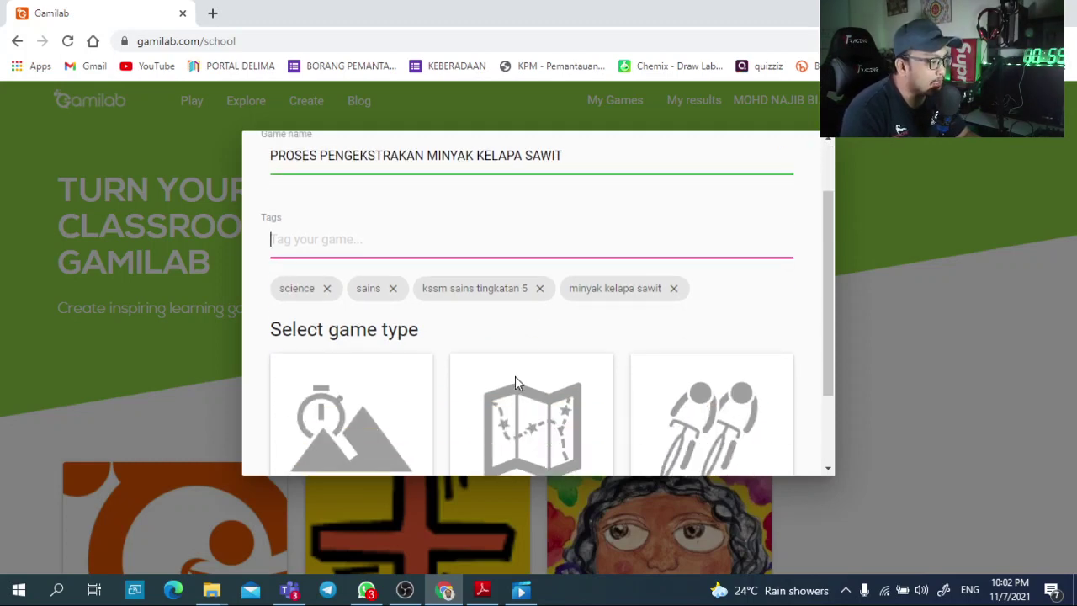
scroll(499, 385, down, 1)
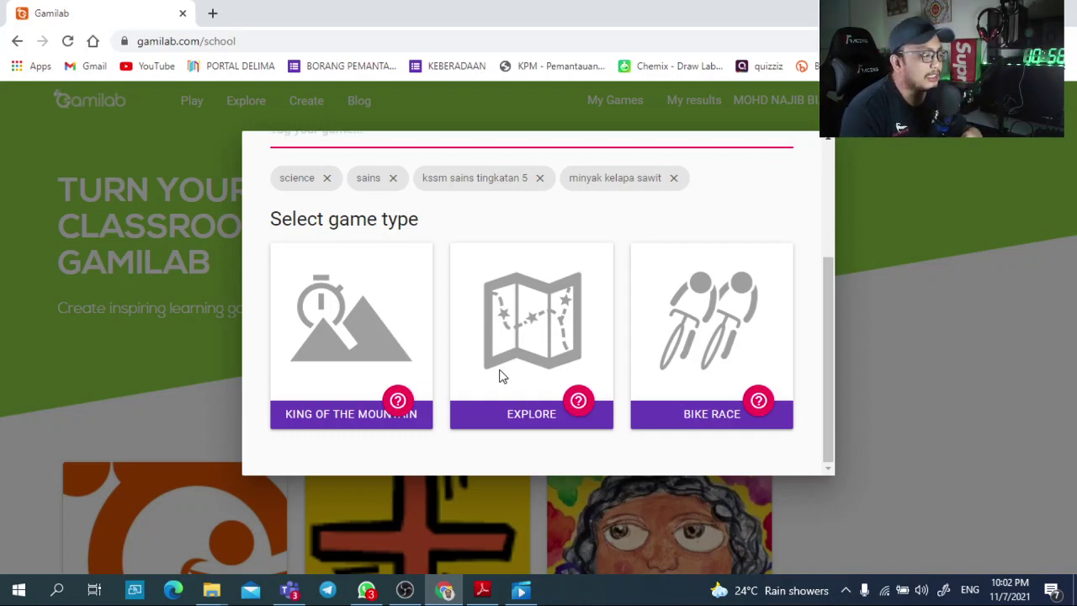
click(531, 414)
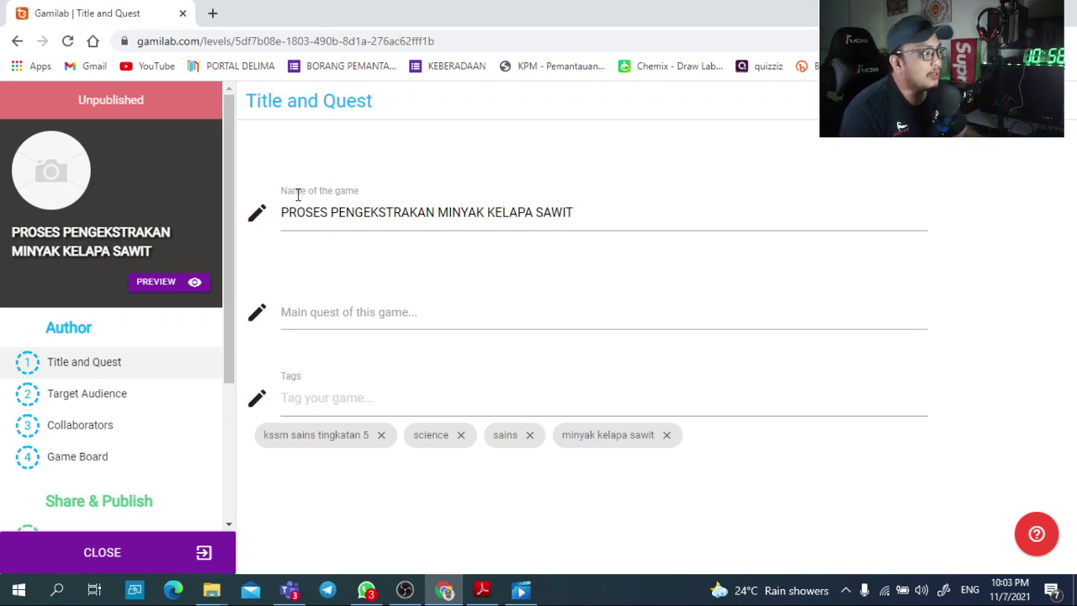
Step: Enter "APAKAH PROSES DALAM PENGEKSTRAKAN MINYAK KELAPA SAWIT SECARA INDUSTRI" as the game's main quest
click(401, 319)
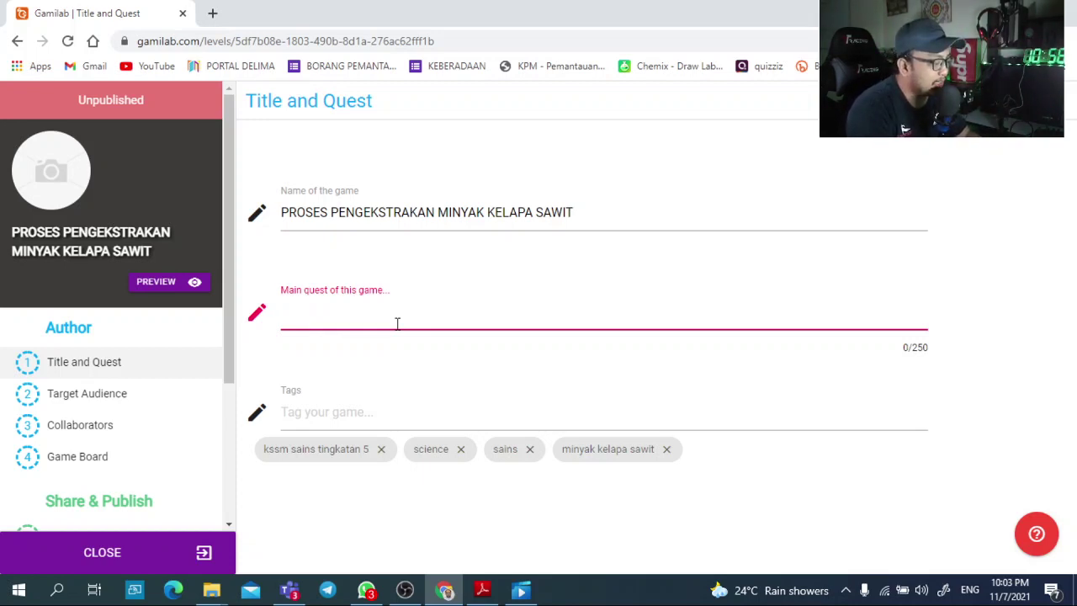
text(A)
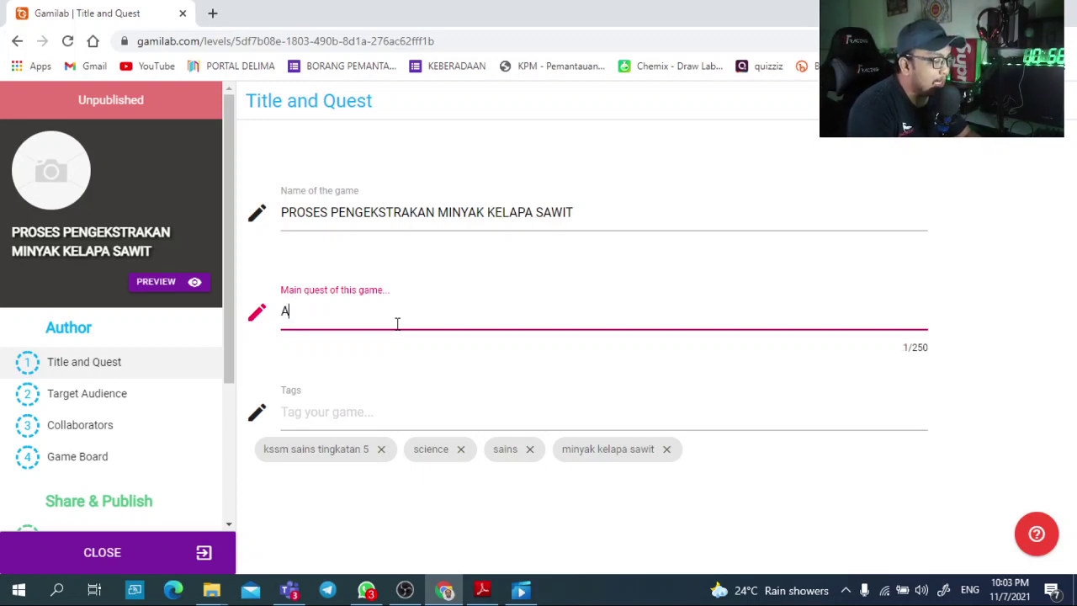
text(PAKAH PROS)
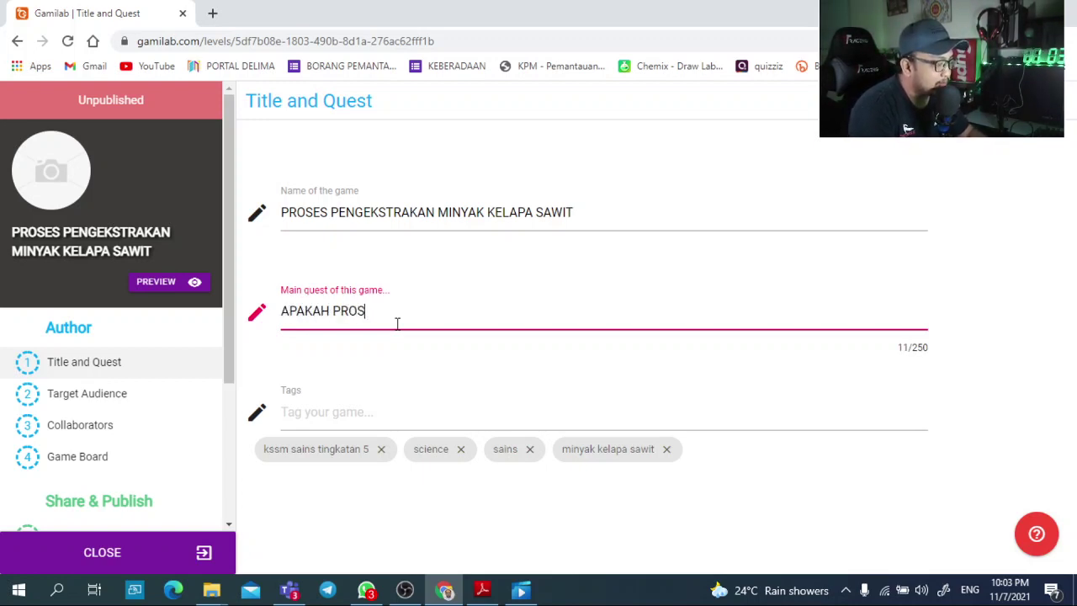
text(ES DALAM P)
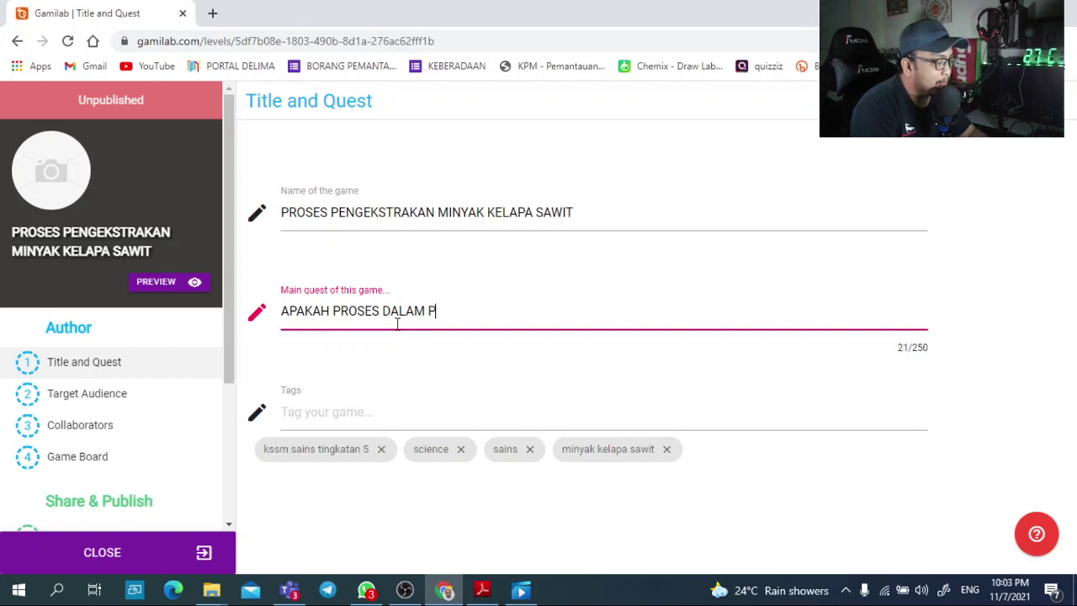
text(ENGE)
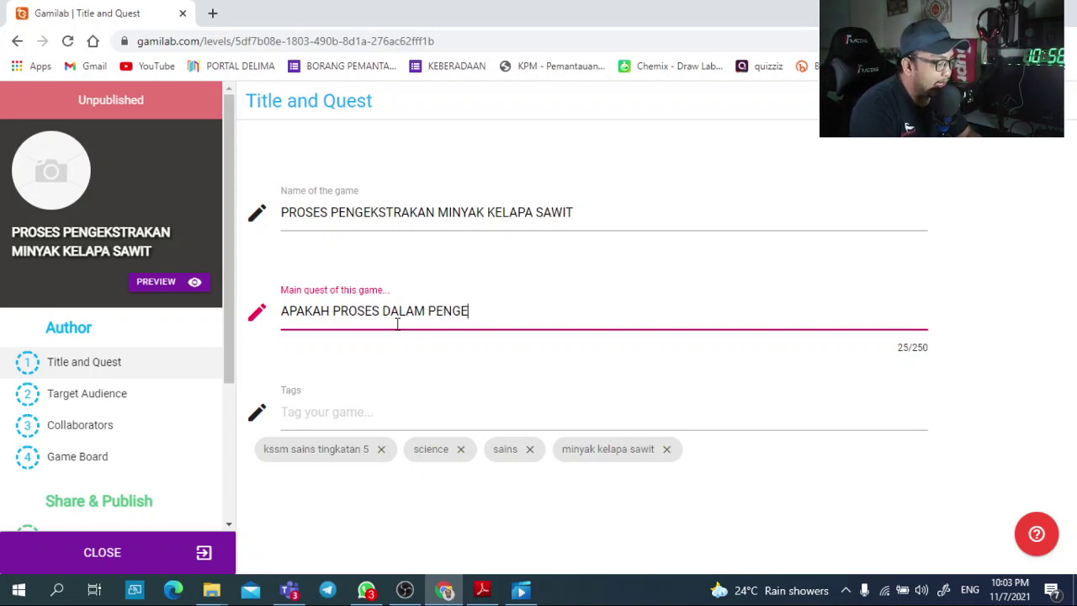
text(KSTRAKAN MIN)
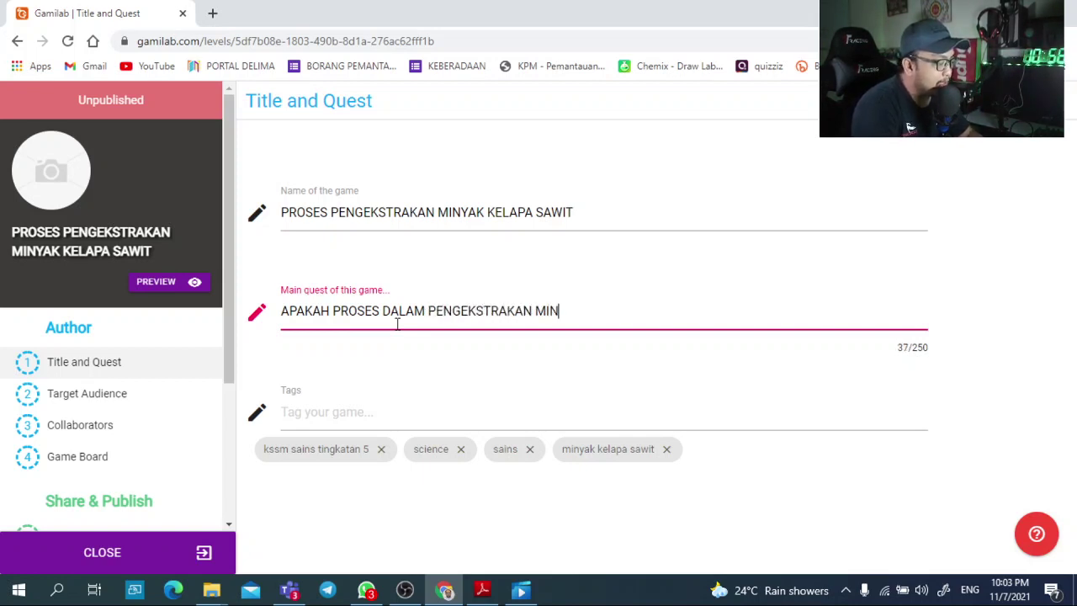
text(YAK KELAPA SA)
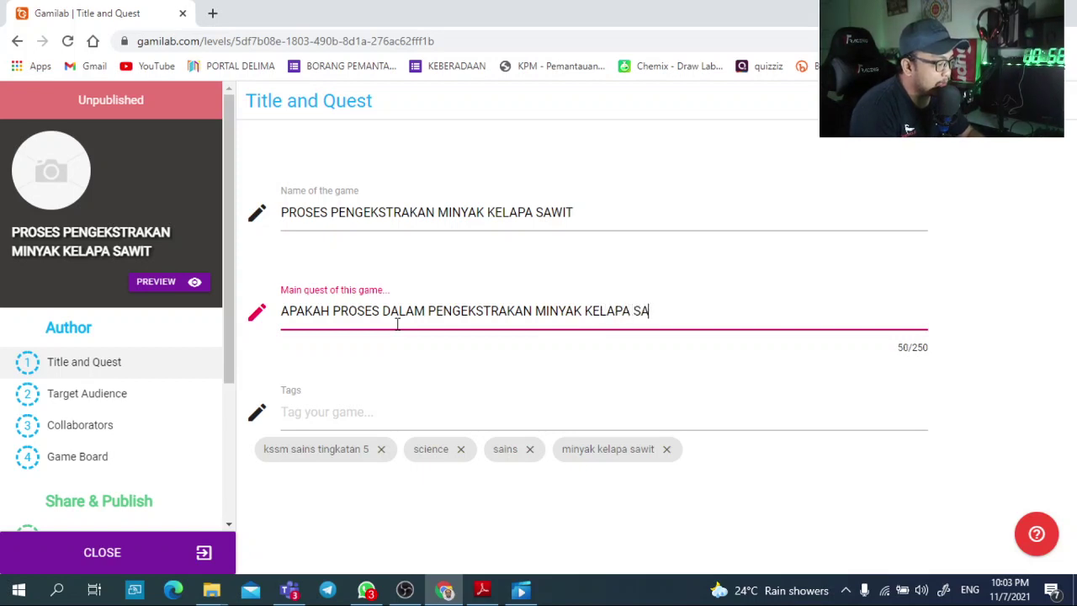
text(WIT SECARA S)
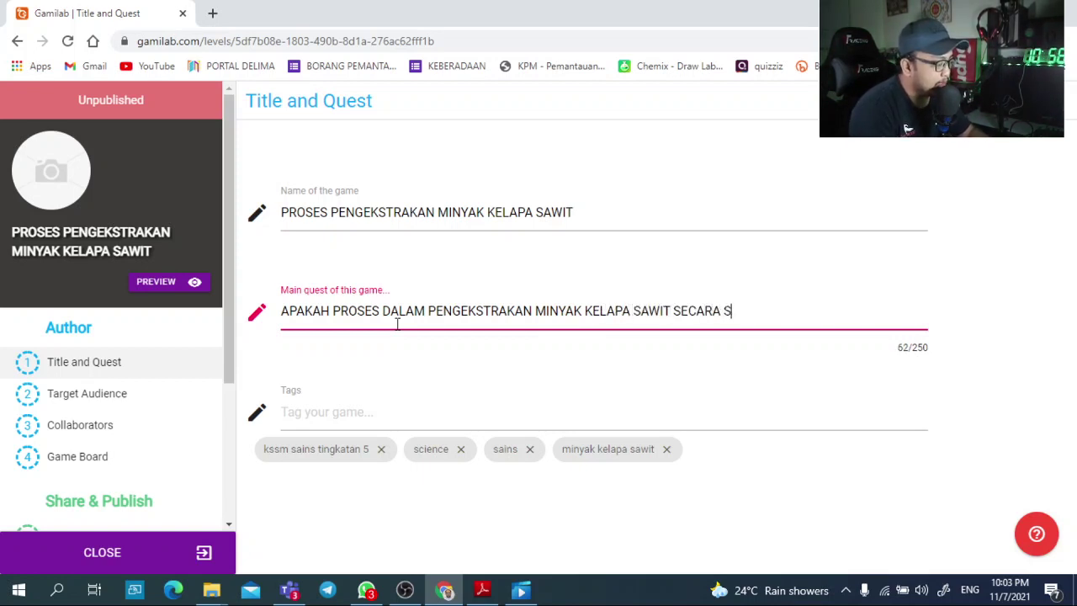
key(BackSpace)
text(INS)
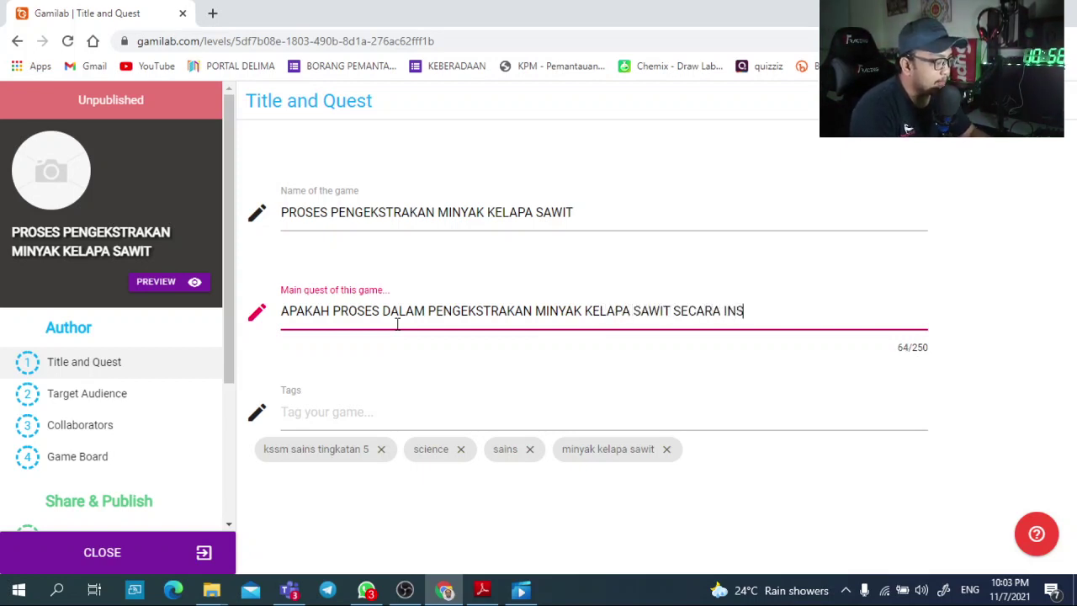
key(BackSpace)
text(DUSTRI)
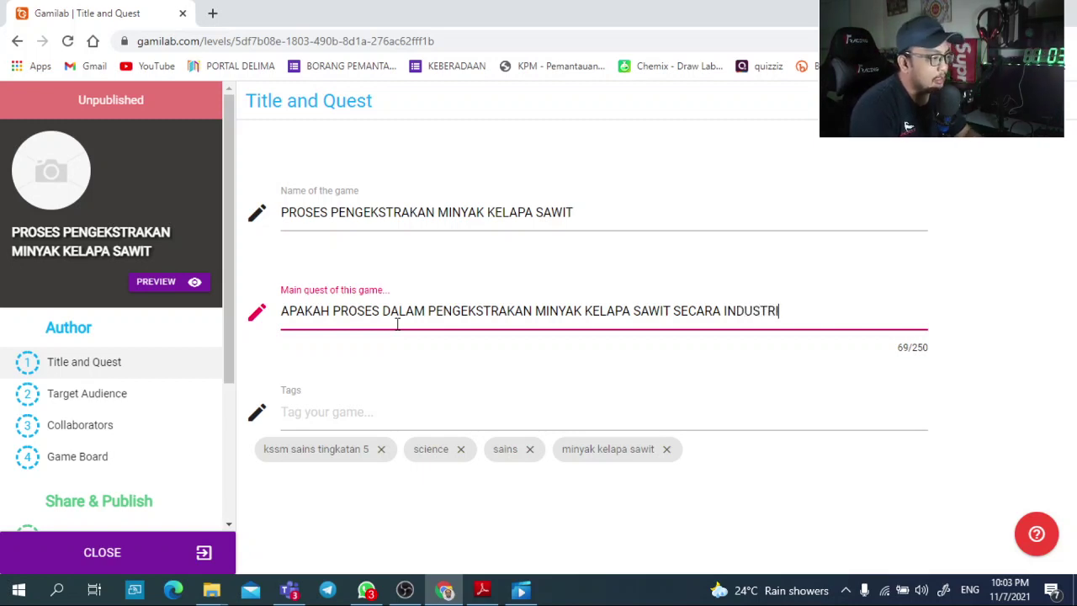
click(341, 412)
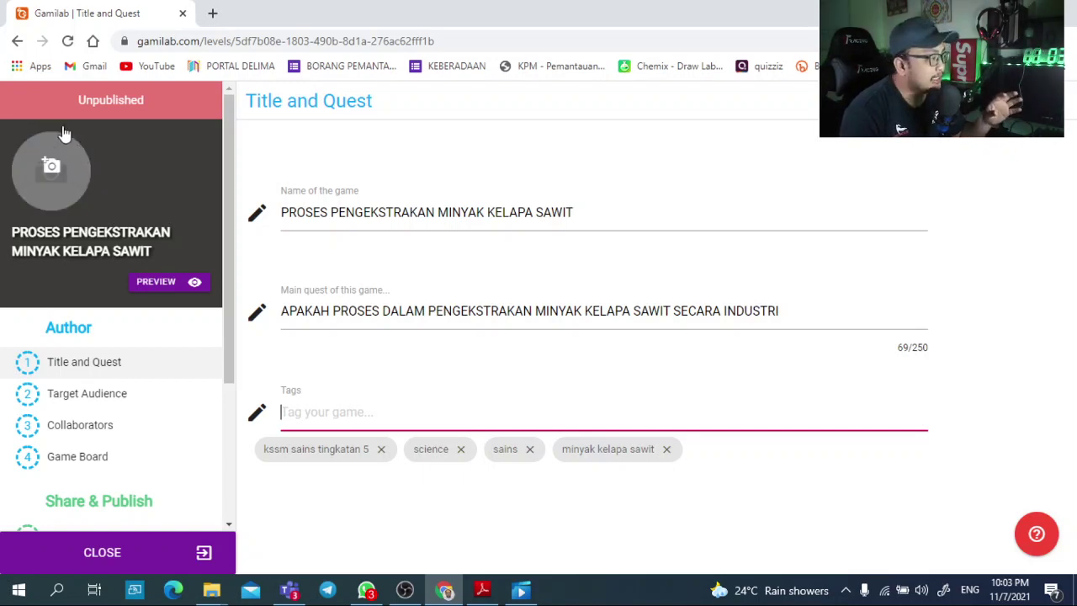
Step: Upload the palm fruit image 141 from the Desktop as the game's cover picture
click(59, 183)
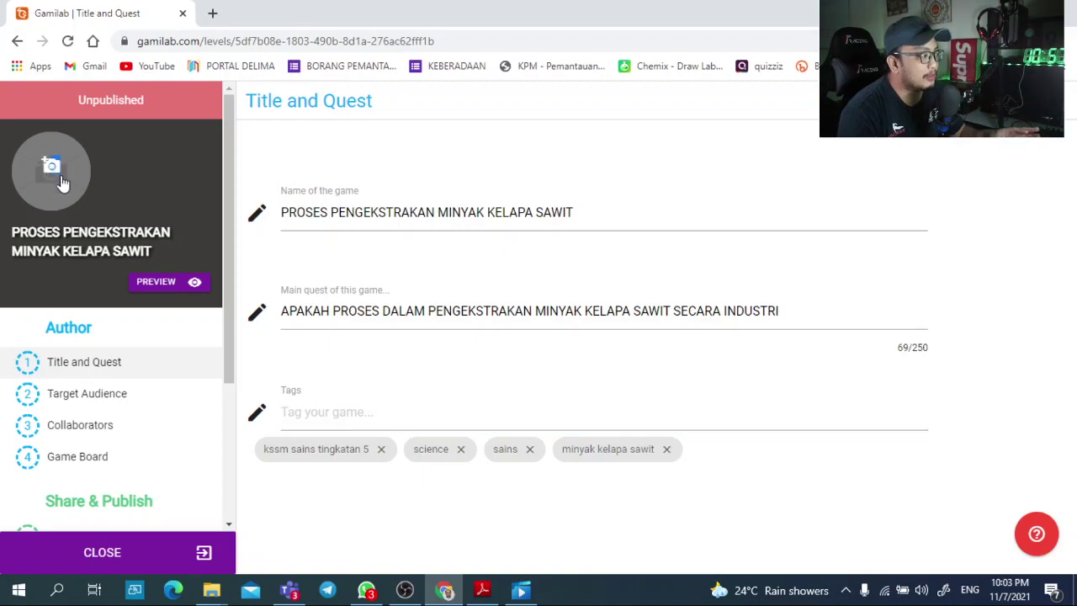
scroll(352, 286, down, 3)
click(552, 145)
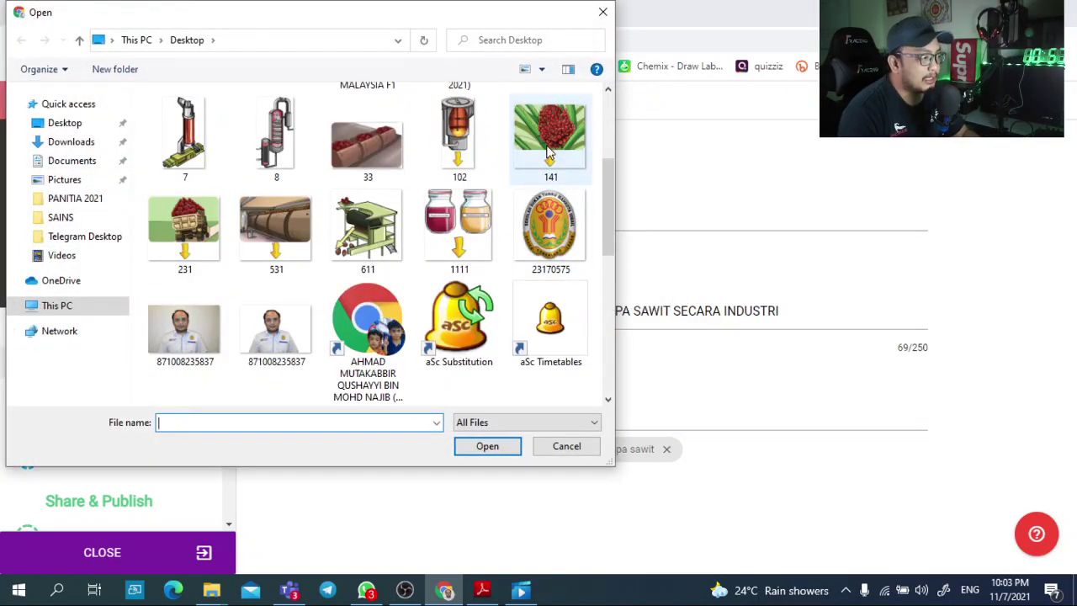
click(487, 446)
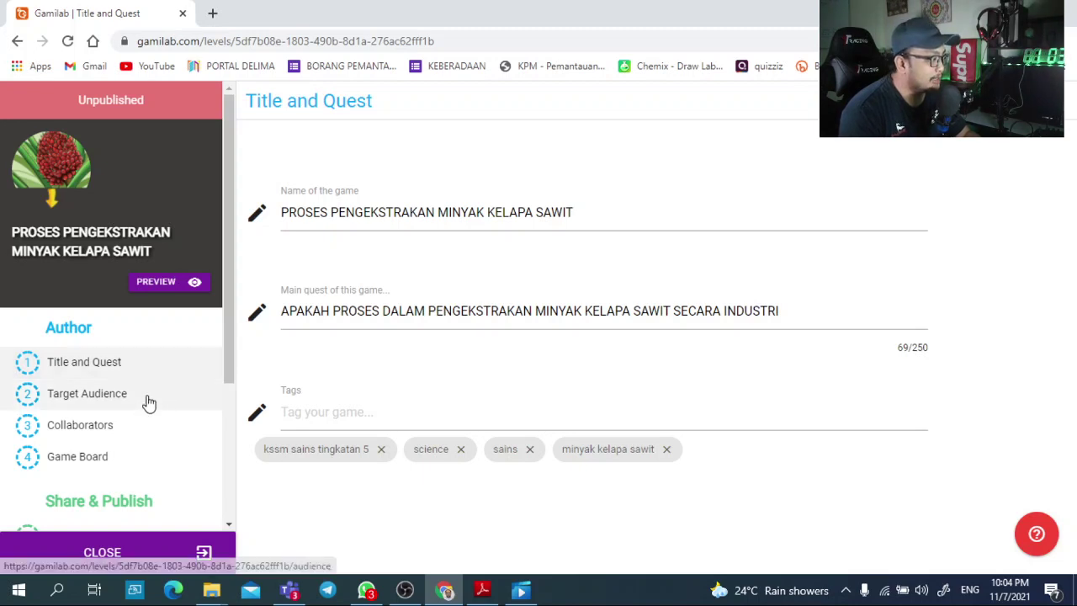
Step: Set the game's target grade levels to Upper Primary, Middle School and High School
click(69, 395)
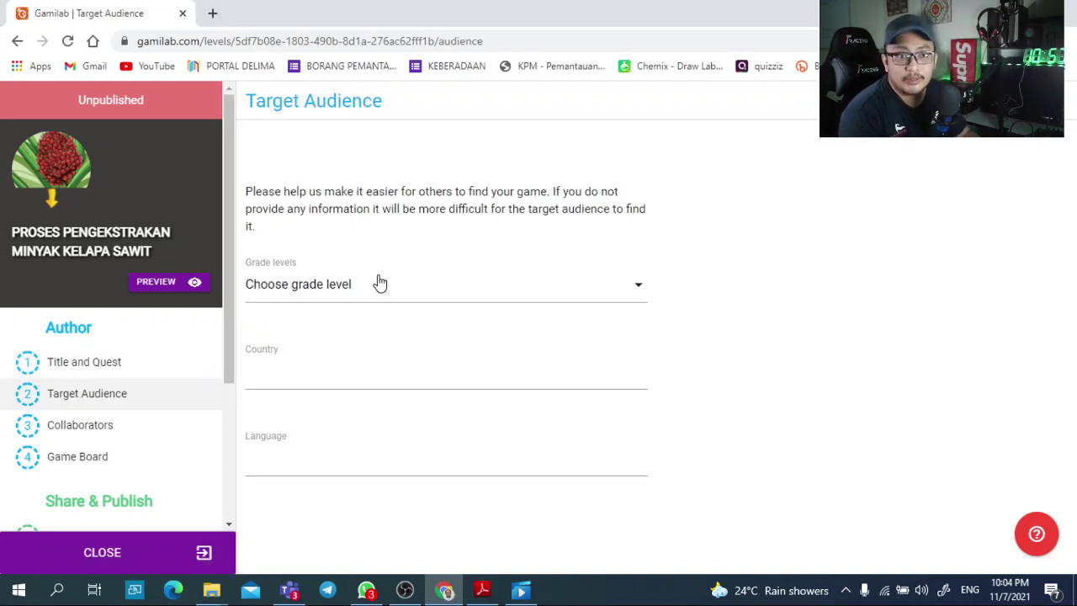
click(337, 293)
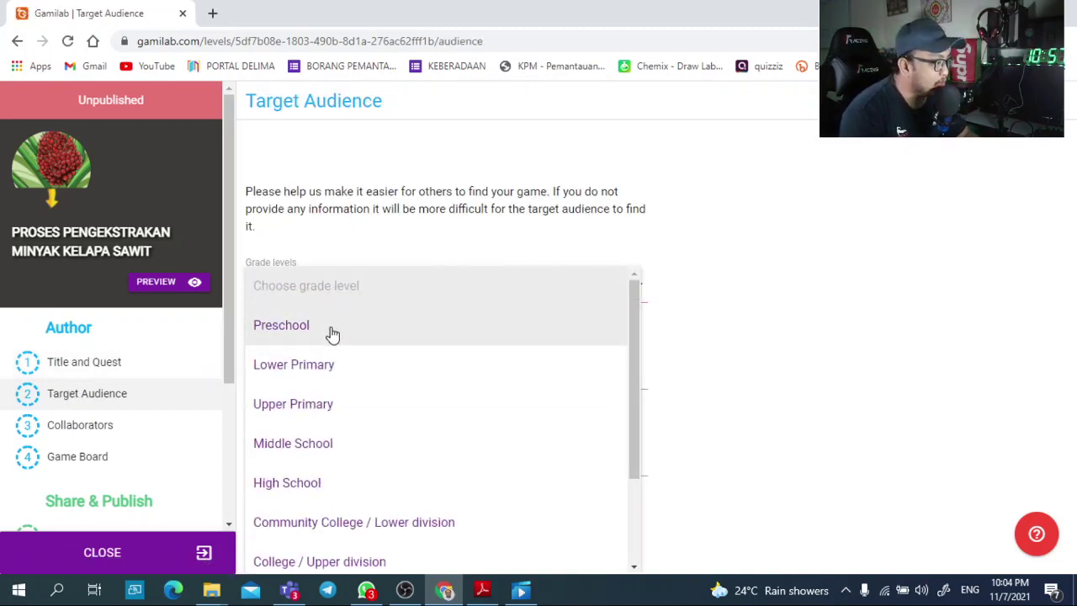
click(339, 404)
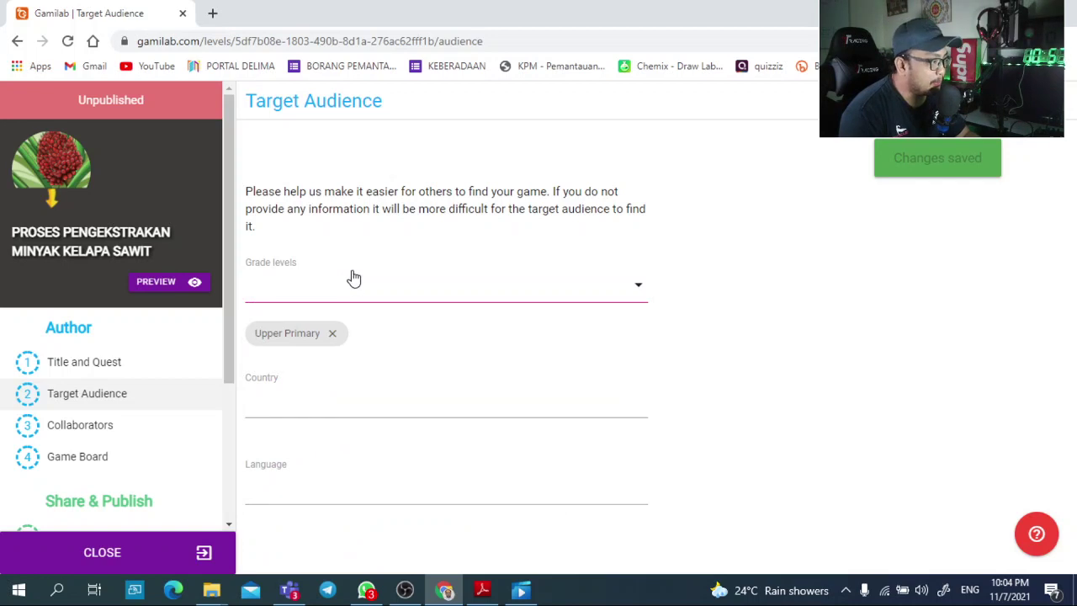
click(345, 286)
click(332, 445)
click(354, 291)
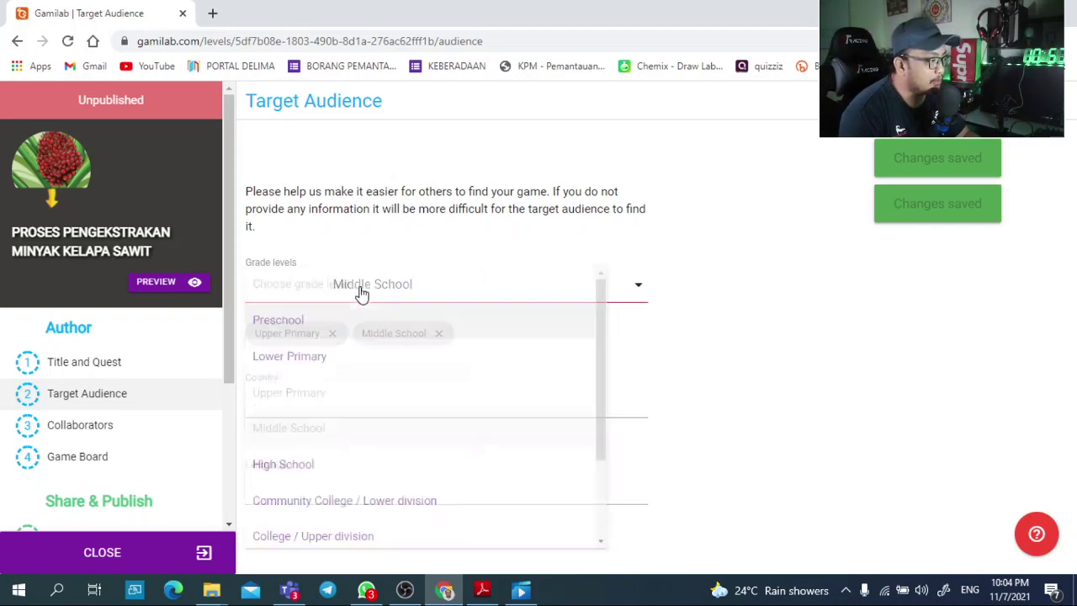
click(342, 478)
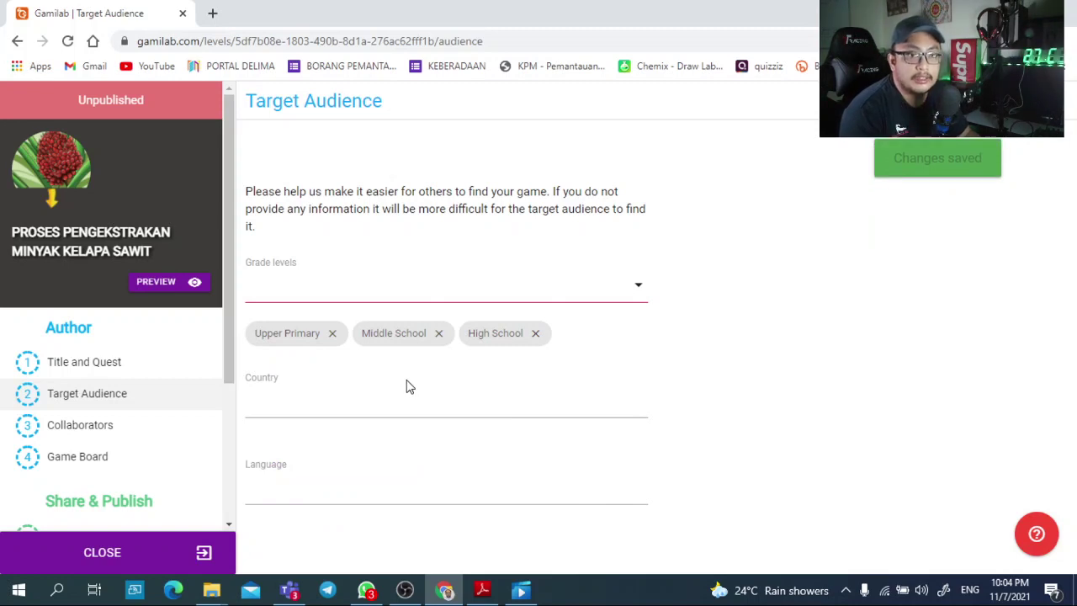
Step: Set the target audience's country to Malaysia and its language to MELAYU
click(110, 431)
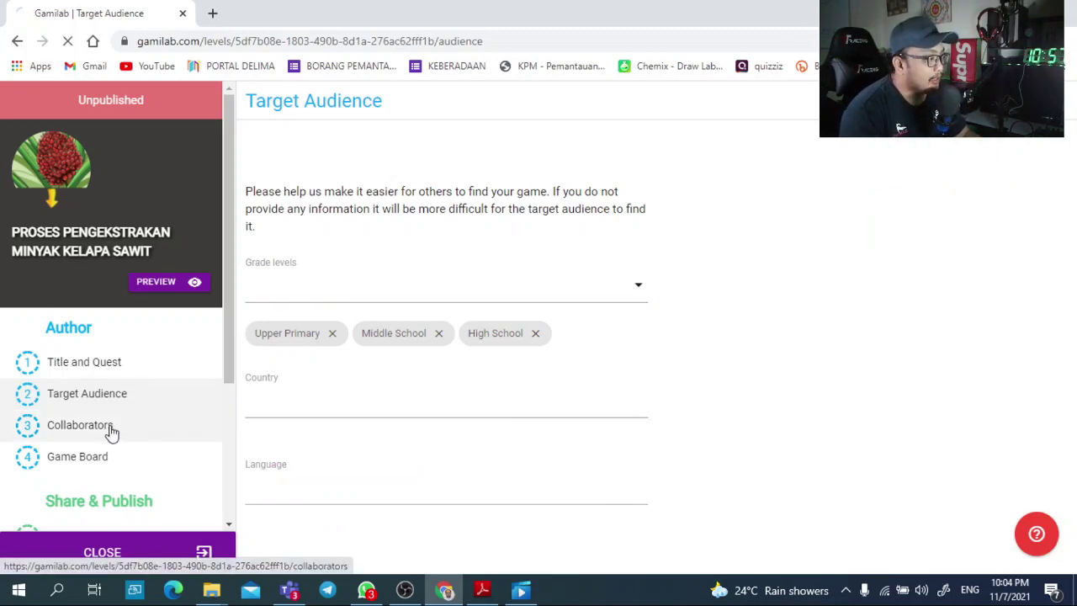
click(144, 393)
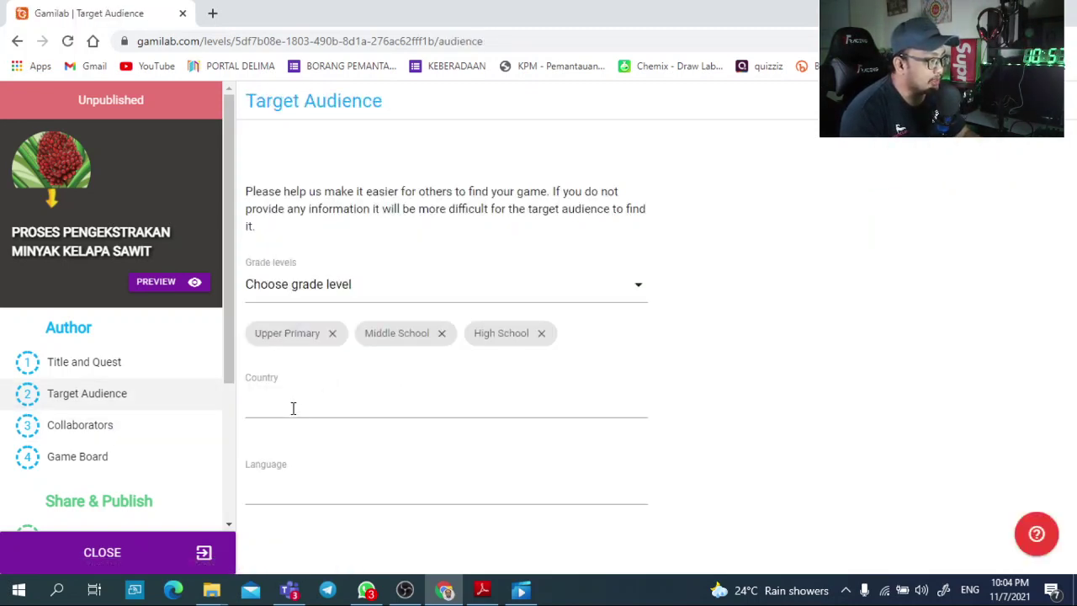
click(294, 405)
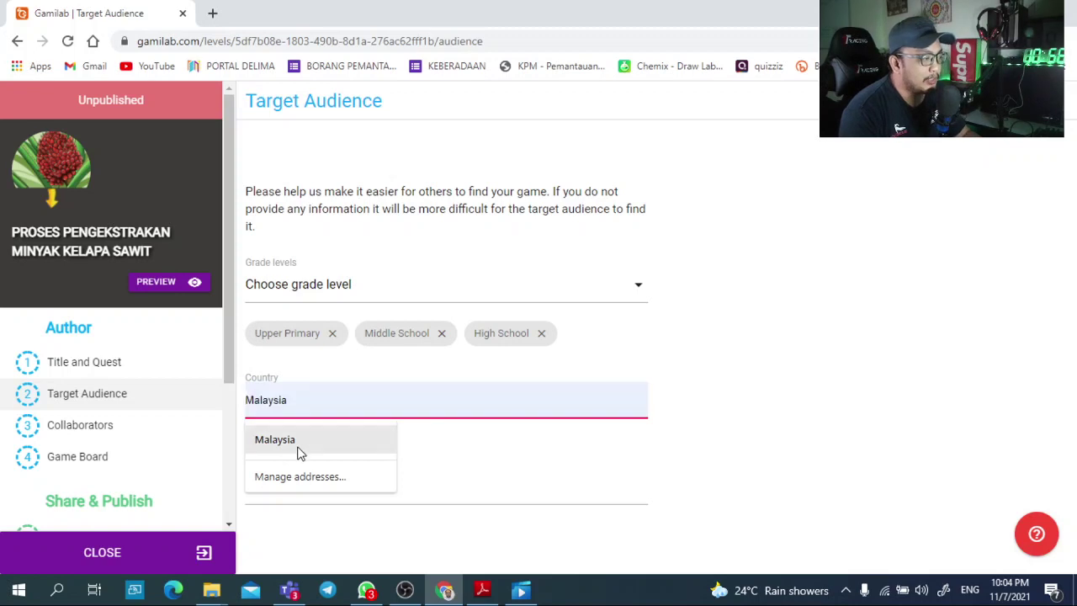
click(300, 453)
click(295, 485)
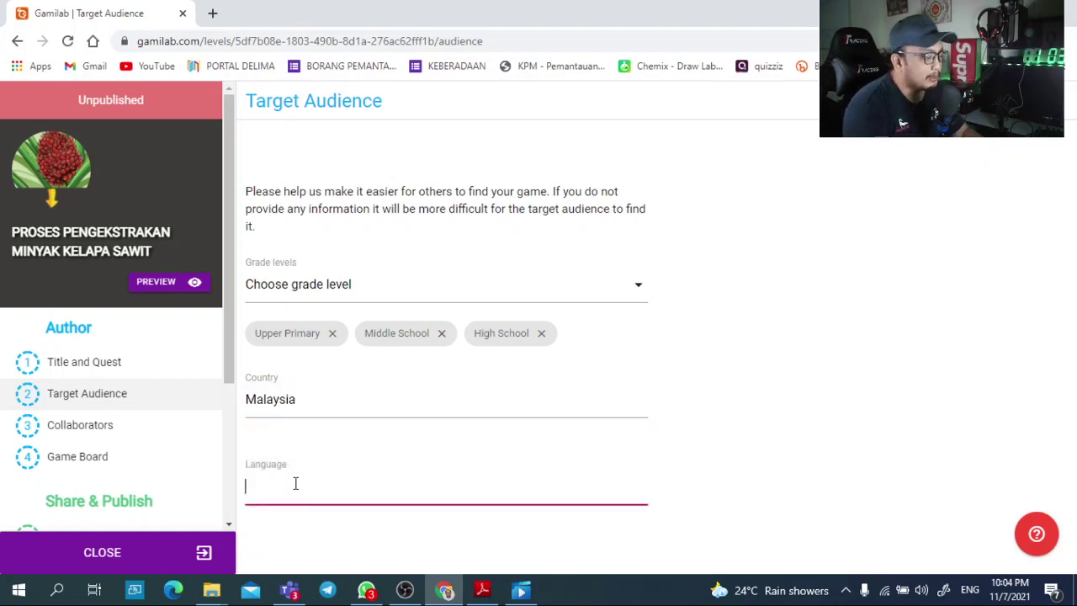
text(MELAYU)
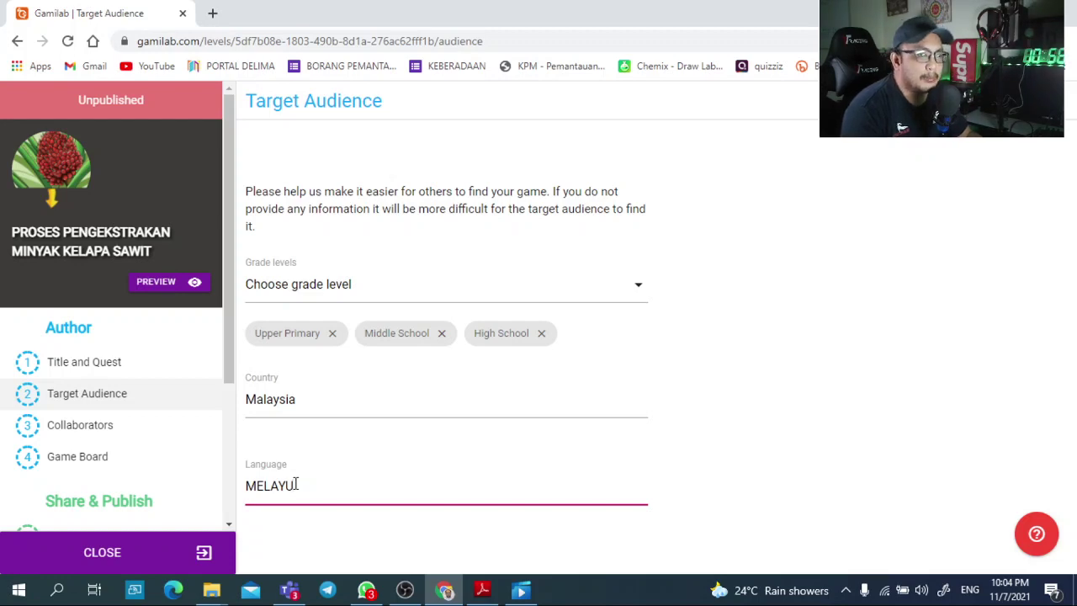
Step: Review the game's collaborator settings and the remaining share and publish sections
click(138, 434)
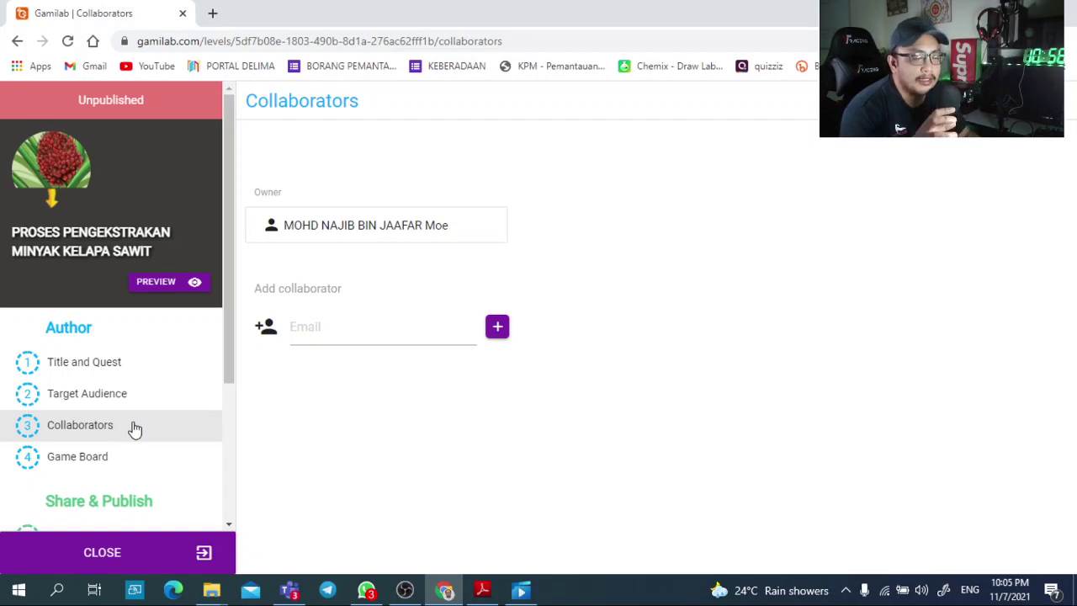
scroll(113, 404, down, 2)
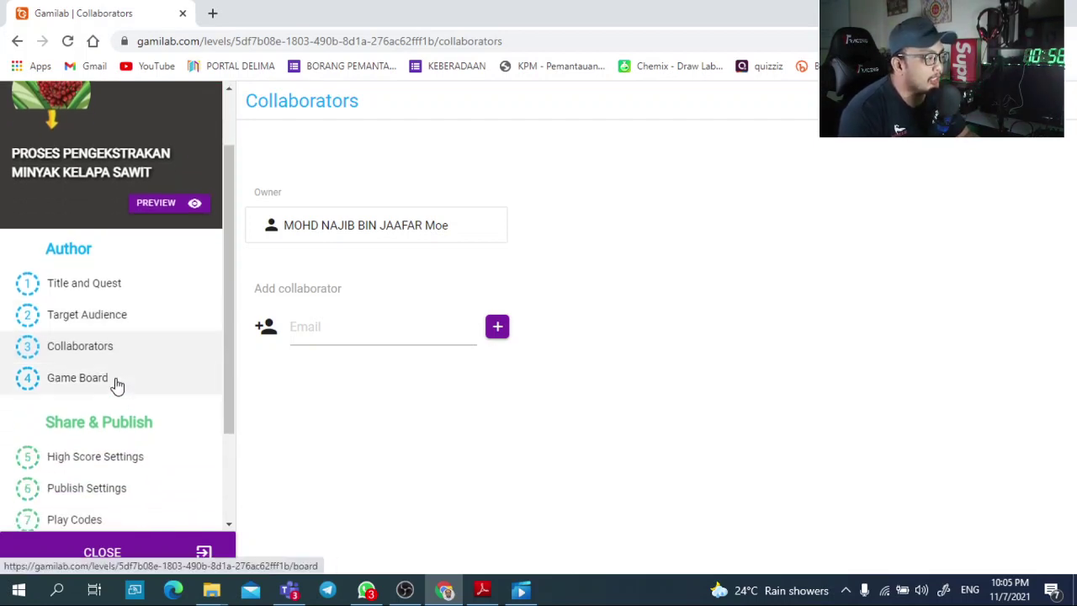
scroll(120, 383, down, 2)
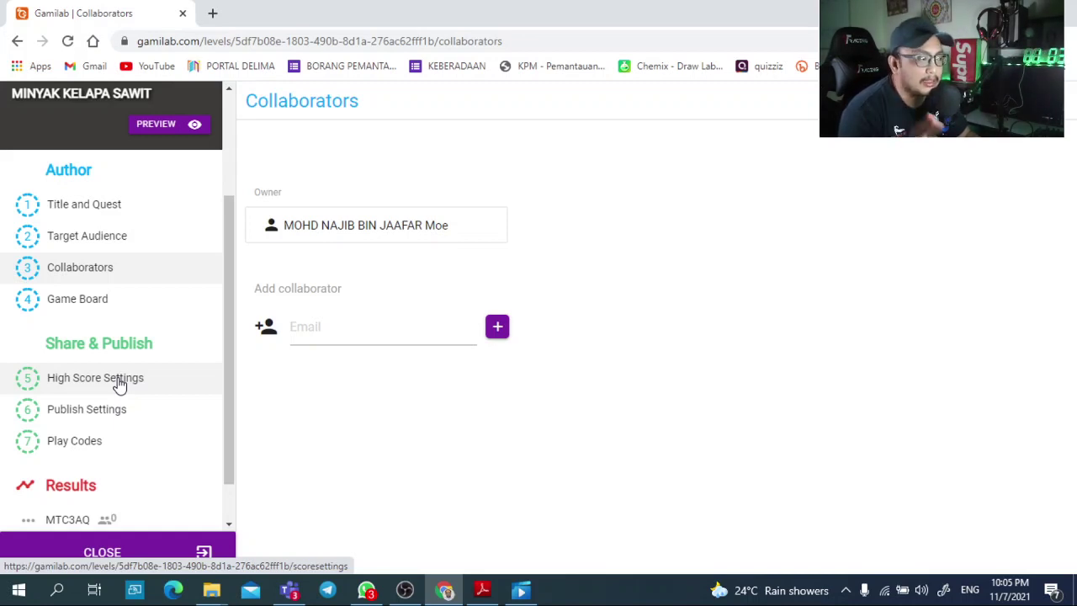
Step: Apply the cartoon forest theme with mountains and a winding path to the game board
click(53, 303)
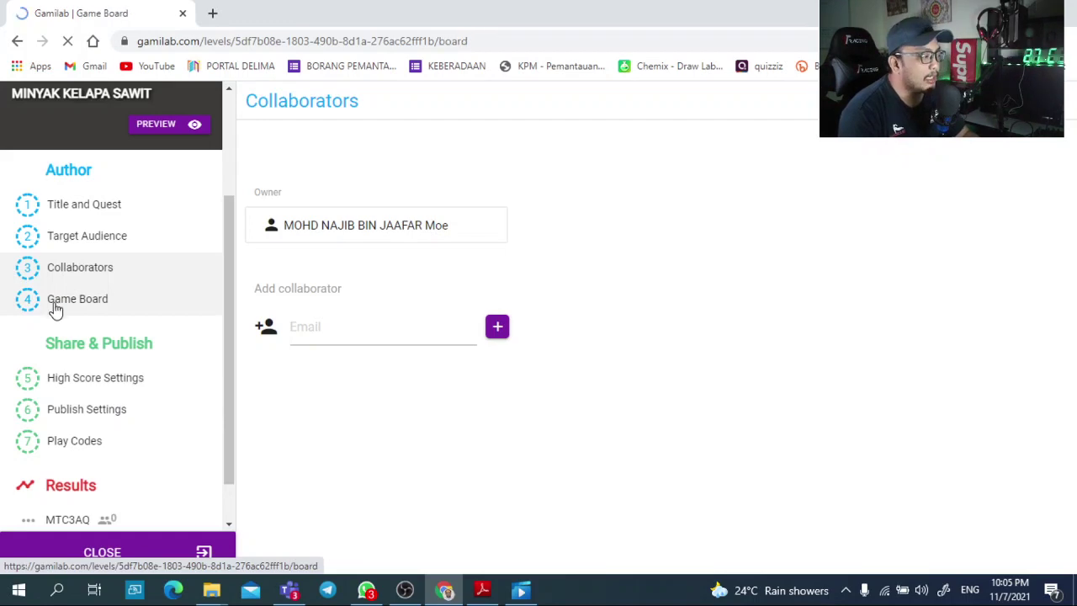
scroll(832, 363, down, 2)
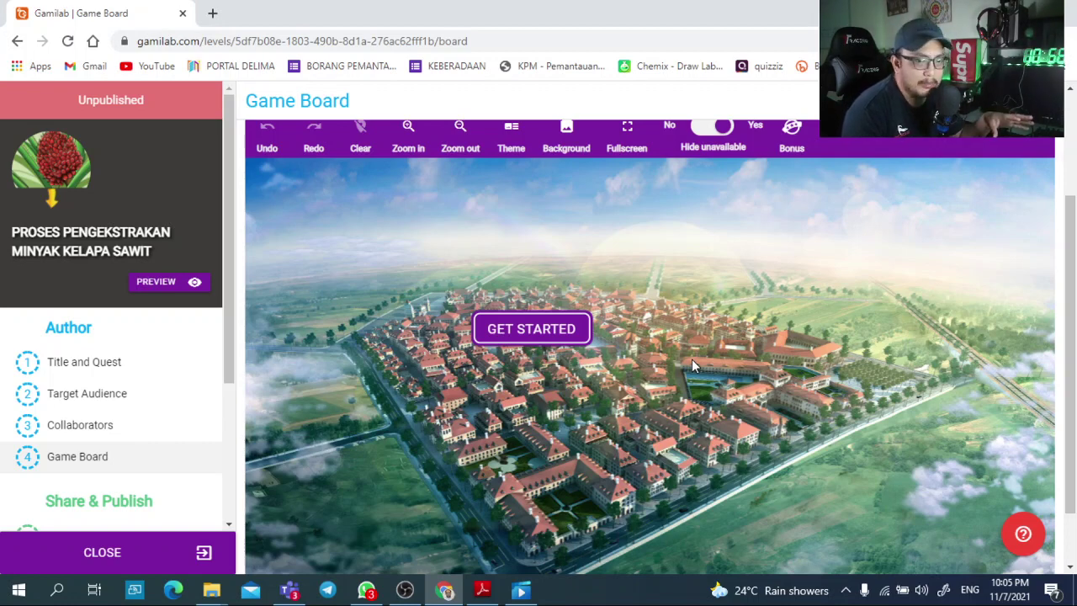
click(565, 143)
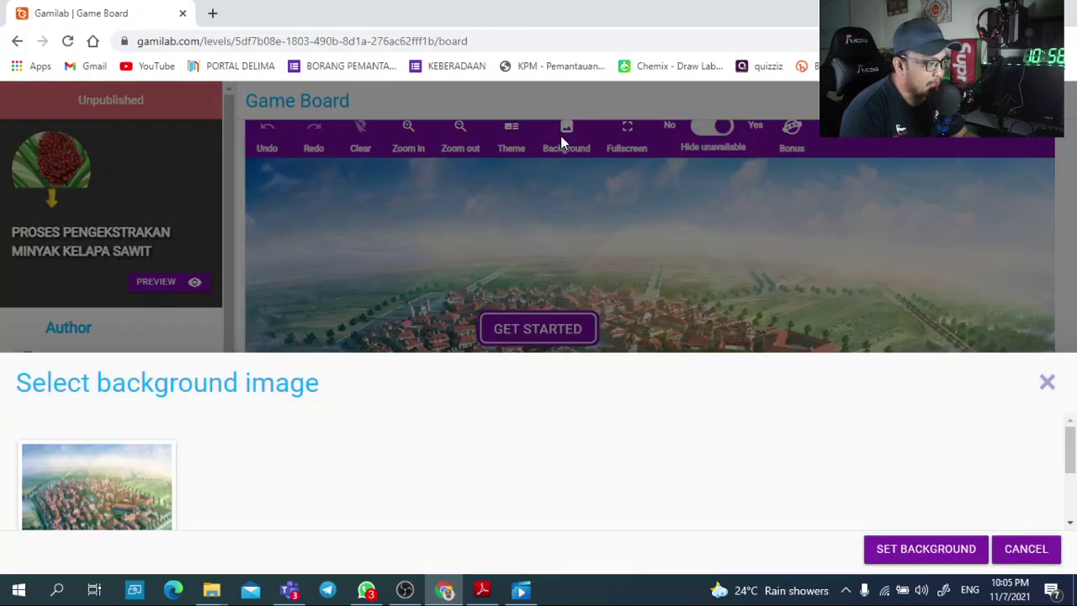
click(1047, 384)
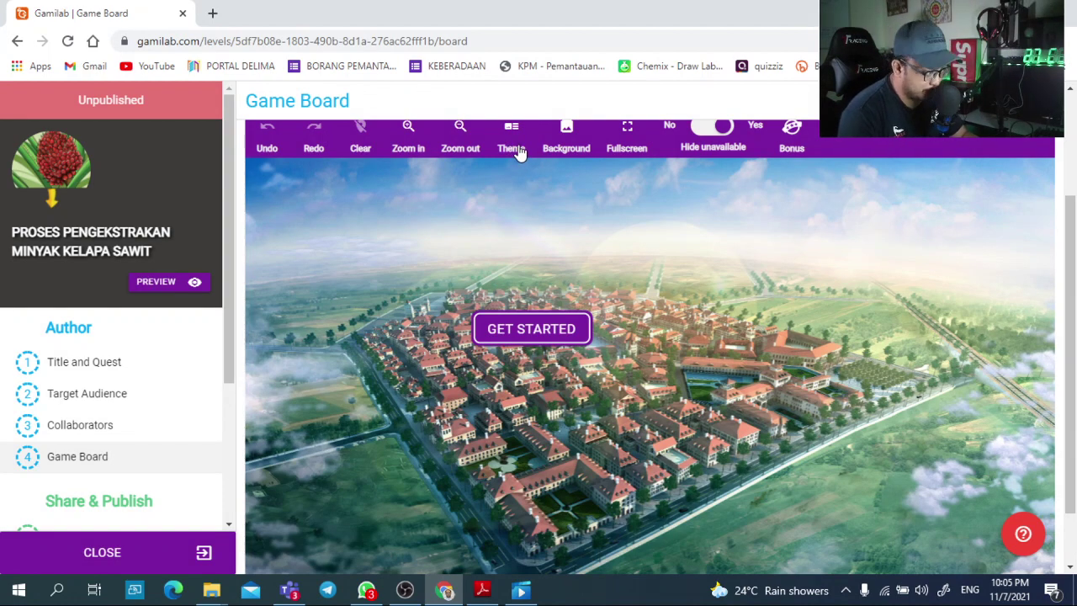
scroll(576, 288, up, 1)
click(515, 210)
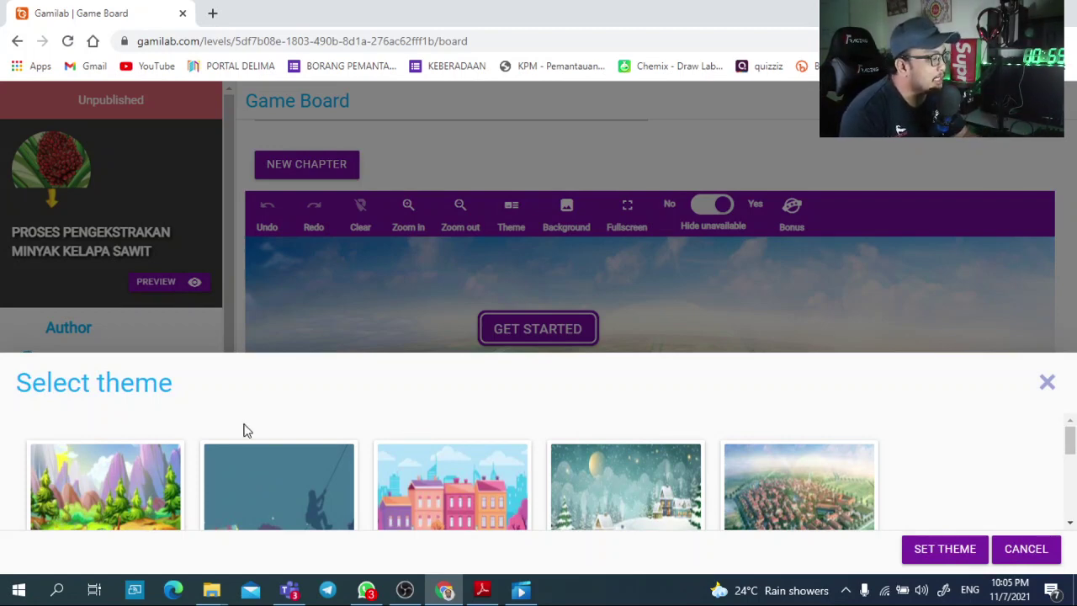
scroll(244, 431, down, 1)
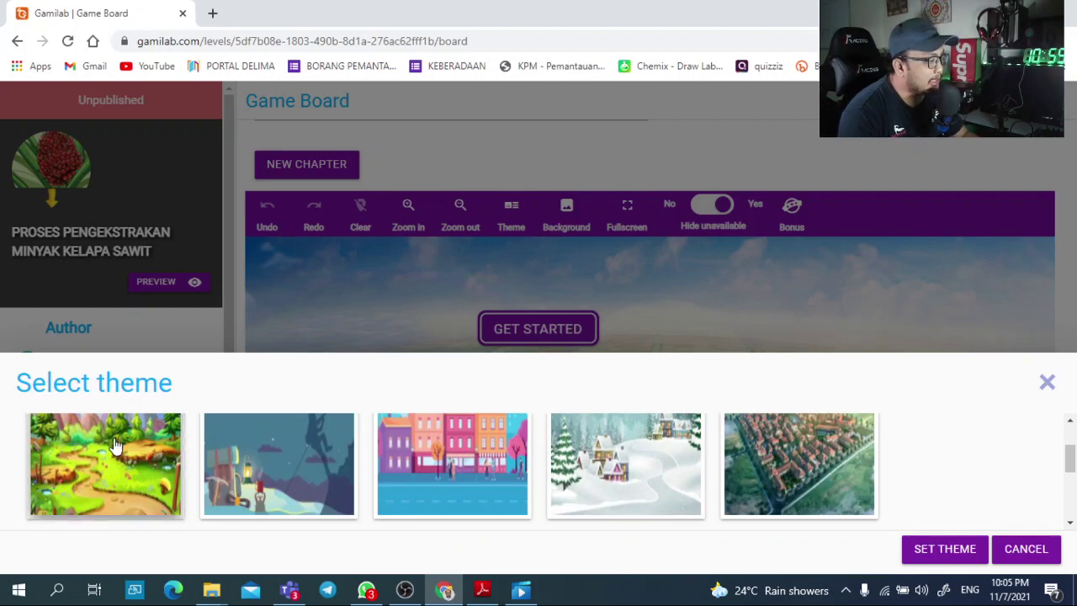
click(134, 473)
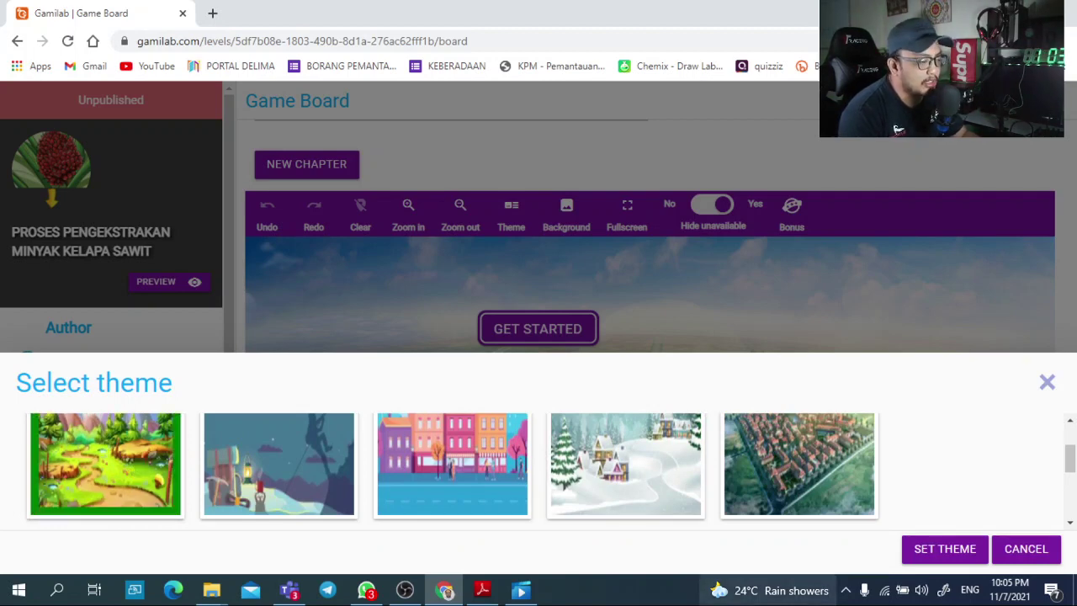
click(968, 551)
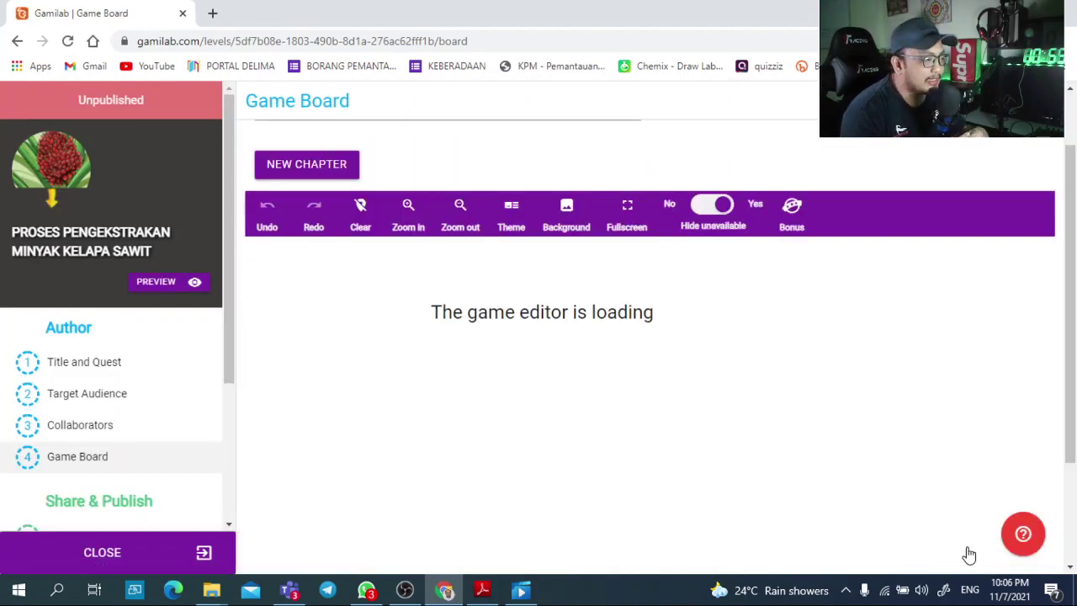
Step: Add a node with content on the sandy path near the lower edge of the game board
scroll(763, 483, down, 2)
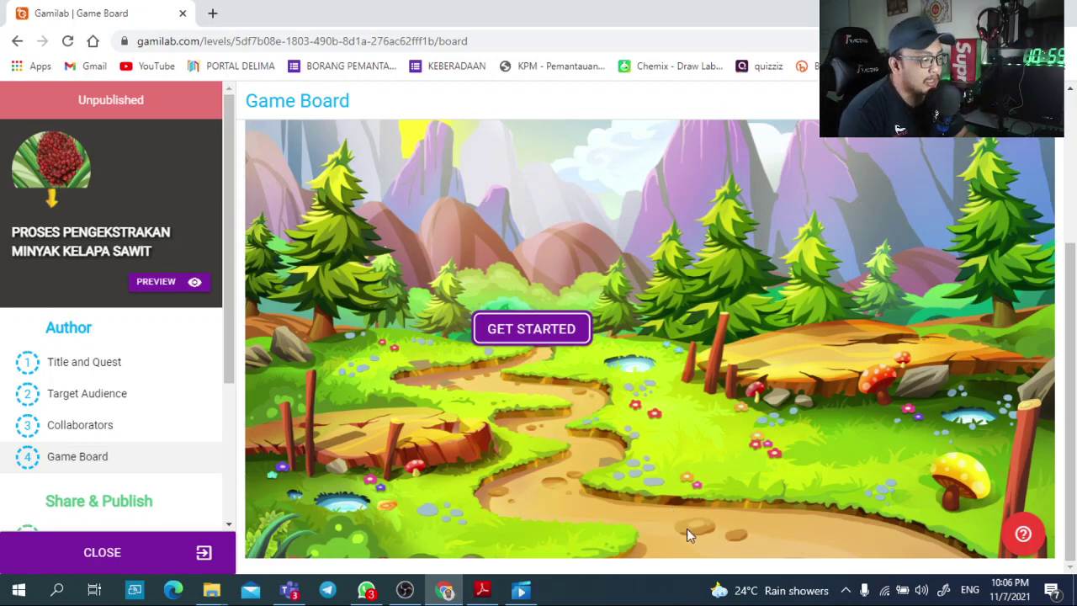
click(661, 489)
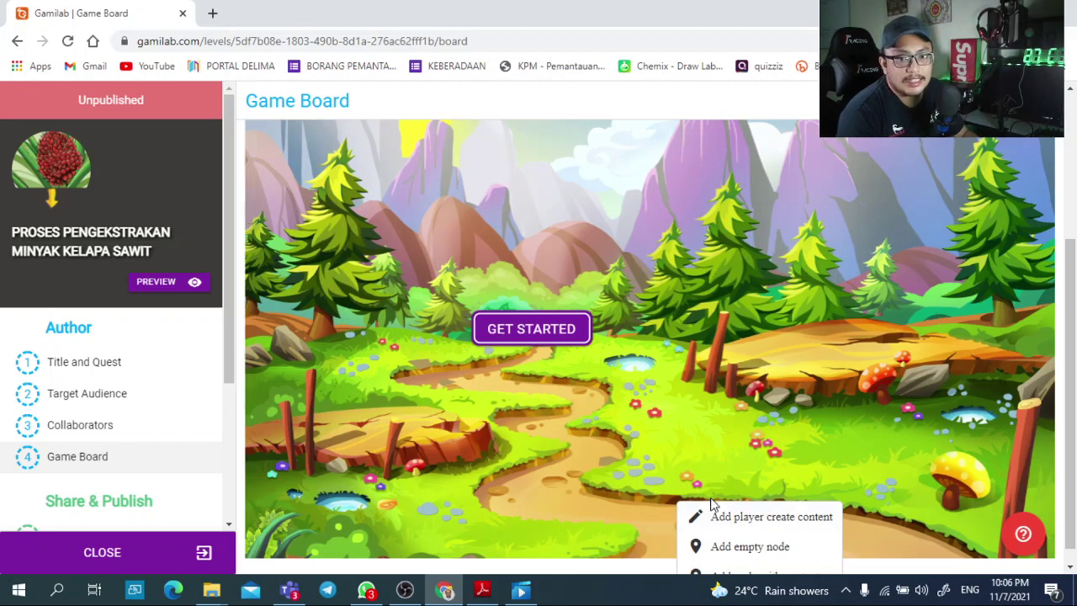
scroll(715, 515, down, 1)
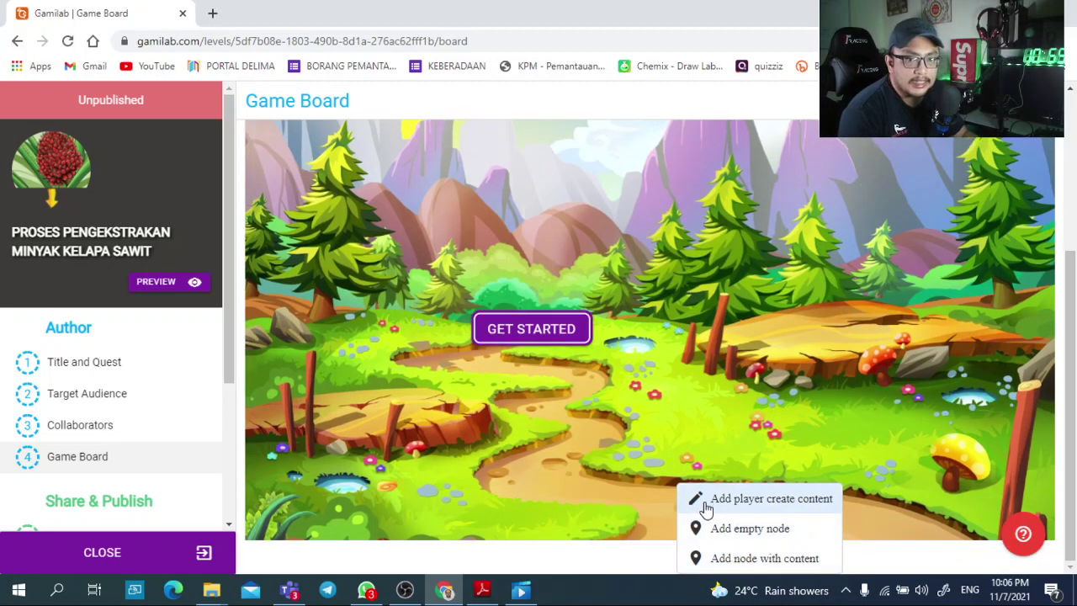
click(741, 558)
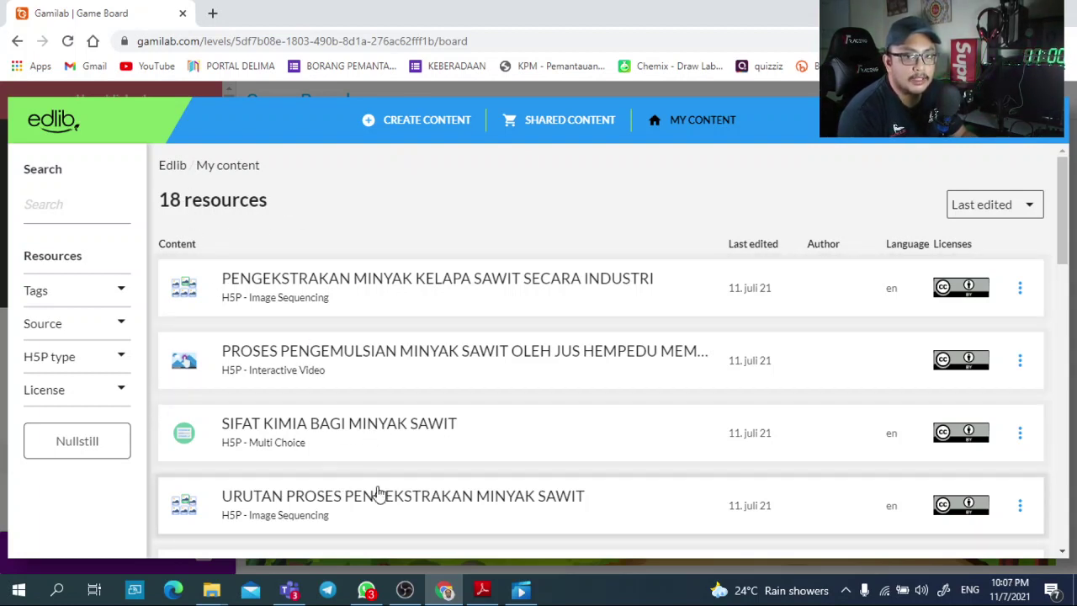
Step: Start creating a new interactivity content item for the game board node
click(405, 128)
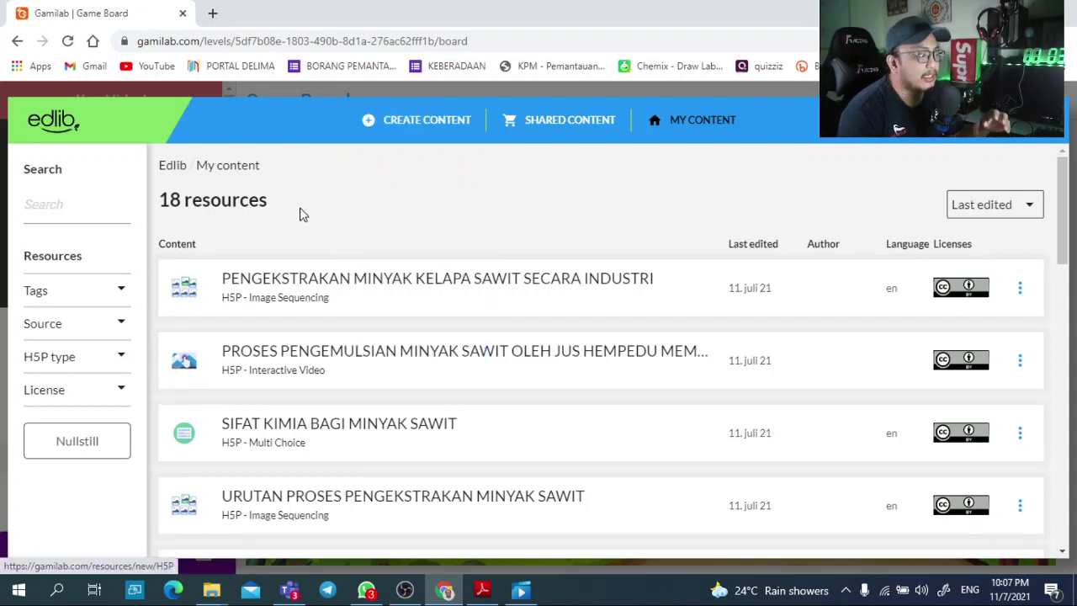
click(387, 133)
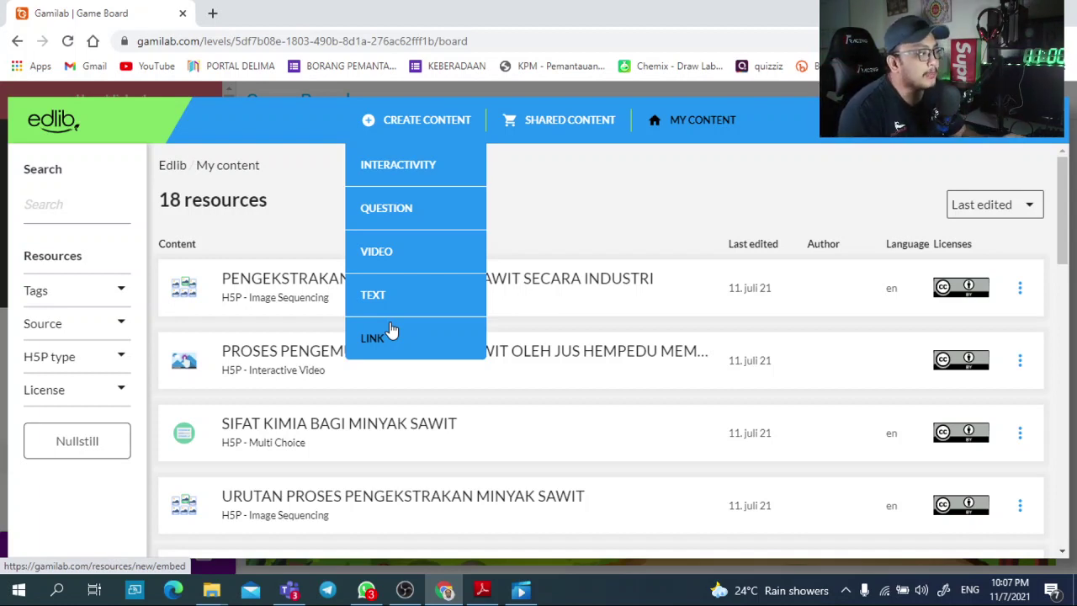
click(400, 166)
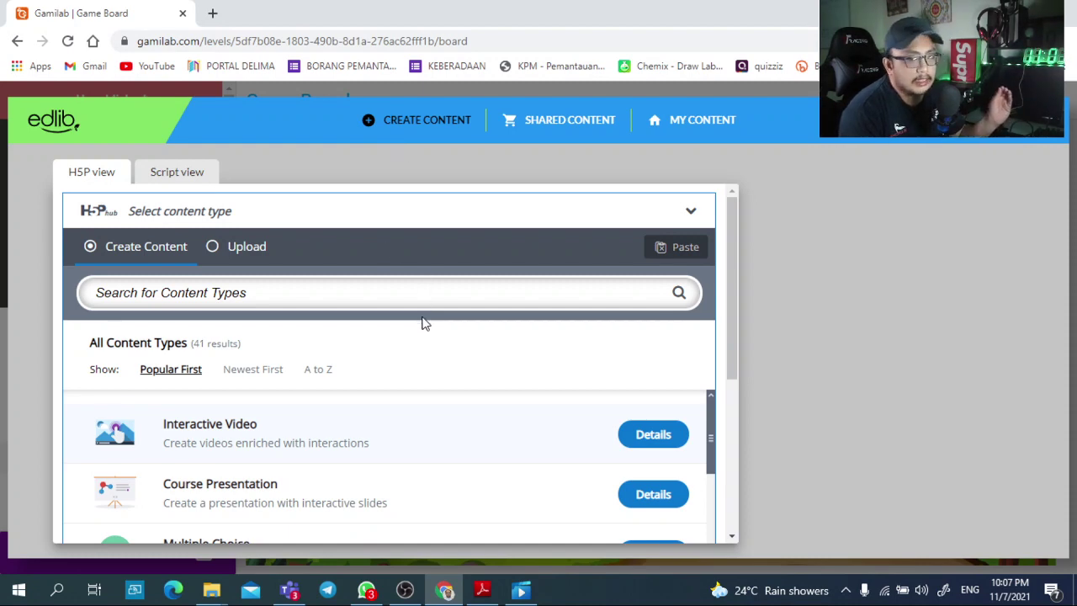
Step: Look through the list of H5P content types, from Interactive Video down to Image Sequencing
scroll(423, 323, down, 1)
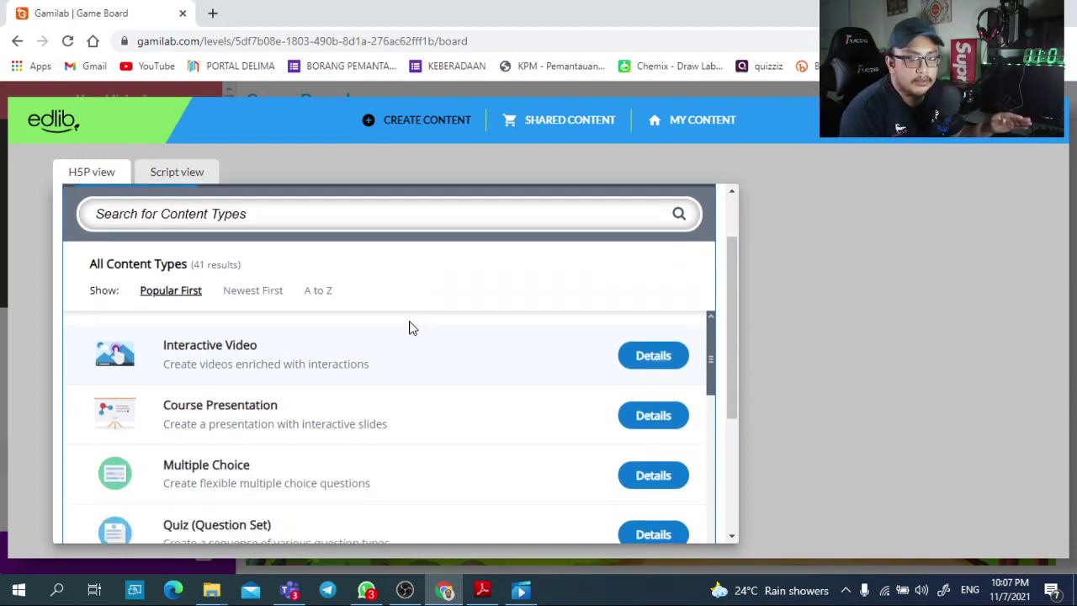
scroll(392, 352, down, 1)
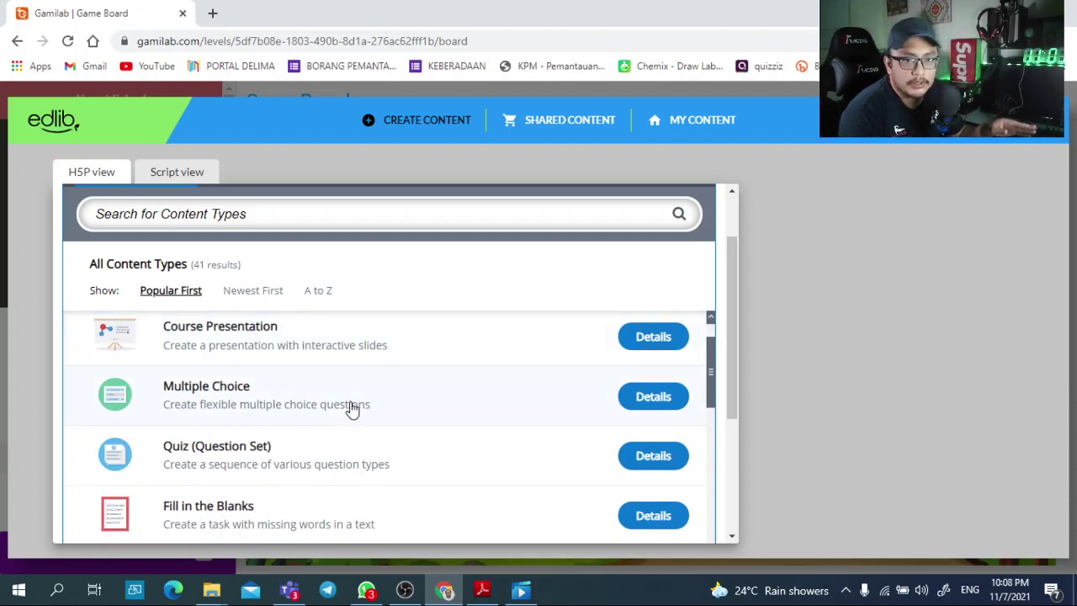
scroll(344, 450, down, 1)
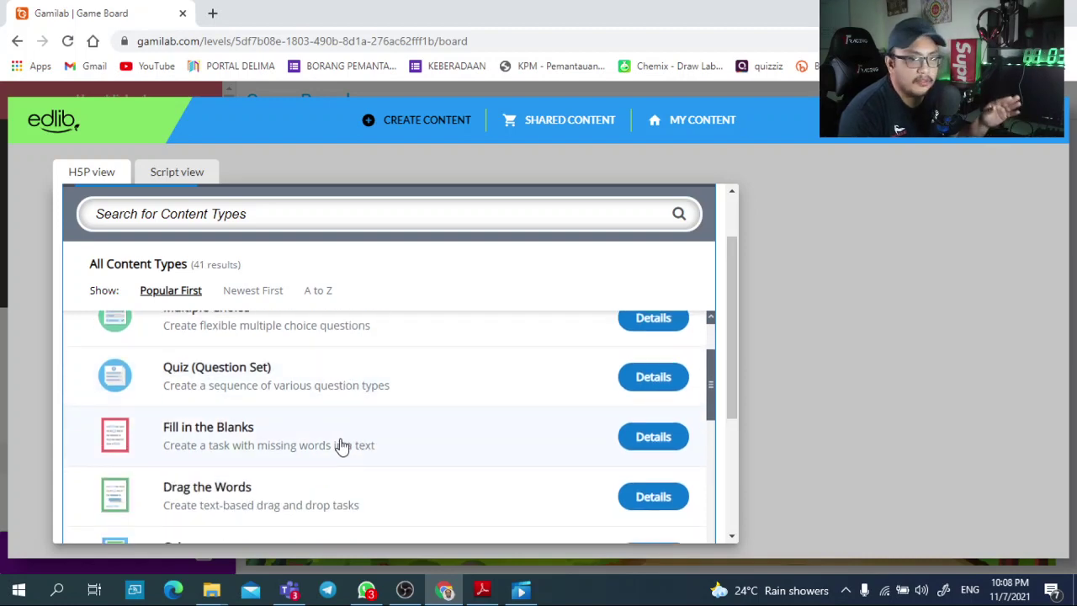
scroll(341, 447, down, 1)
scroll(342, 447, down, 1)
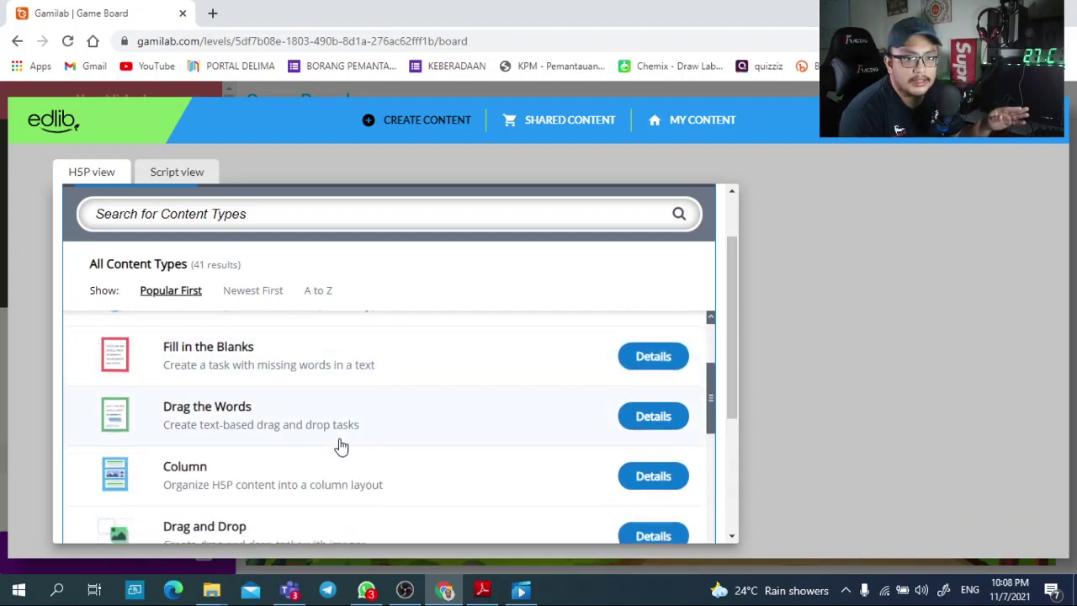
scroll(339, 446, down, 1)
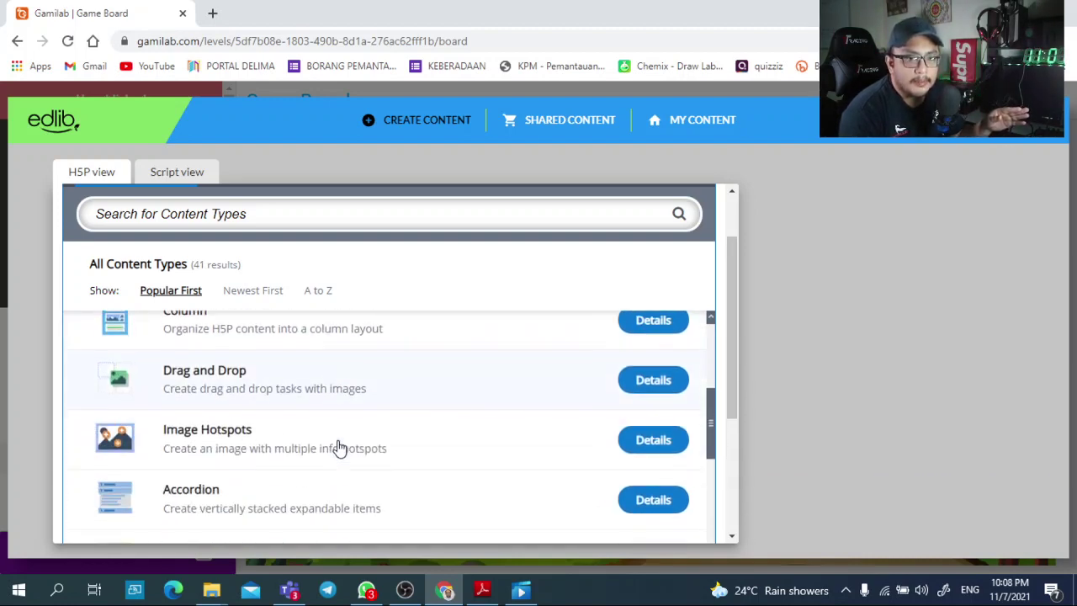
scroll(240, 467, down, 4)
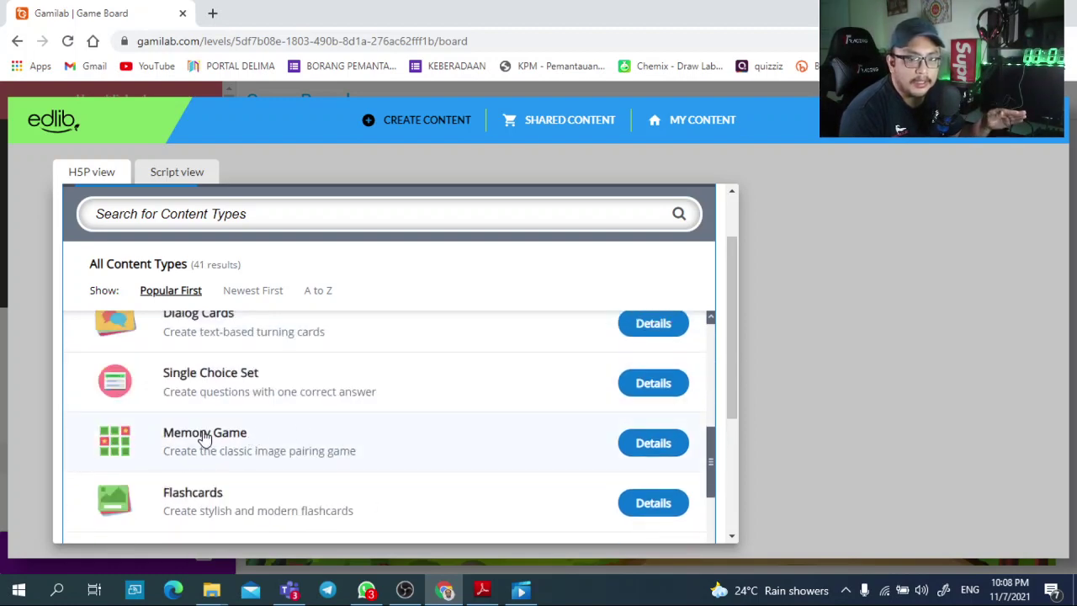
scroll(217, 440, down, 1)
scroll(218, 442, down, 3)
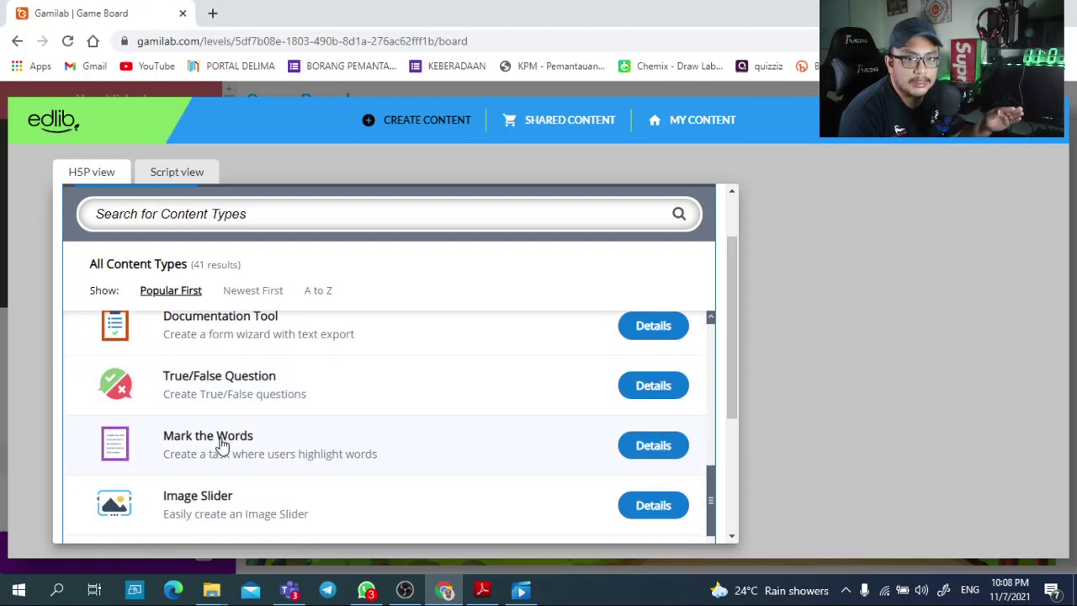
scroll(221, 445, down, 1)
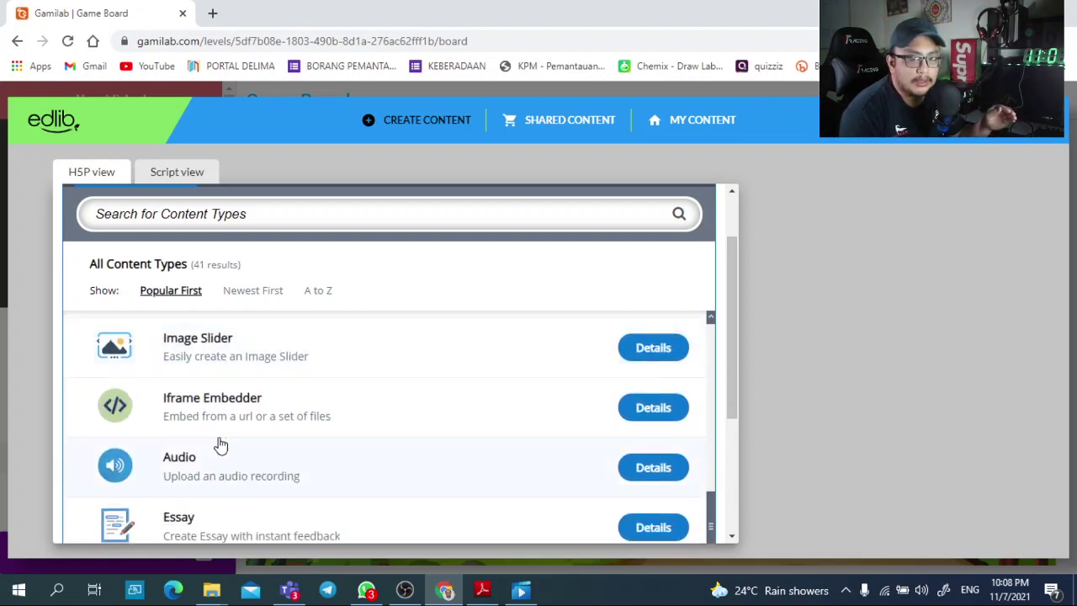
scroll(221, 445, down, 4)
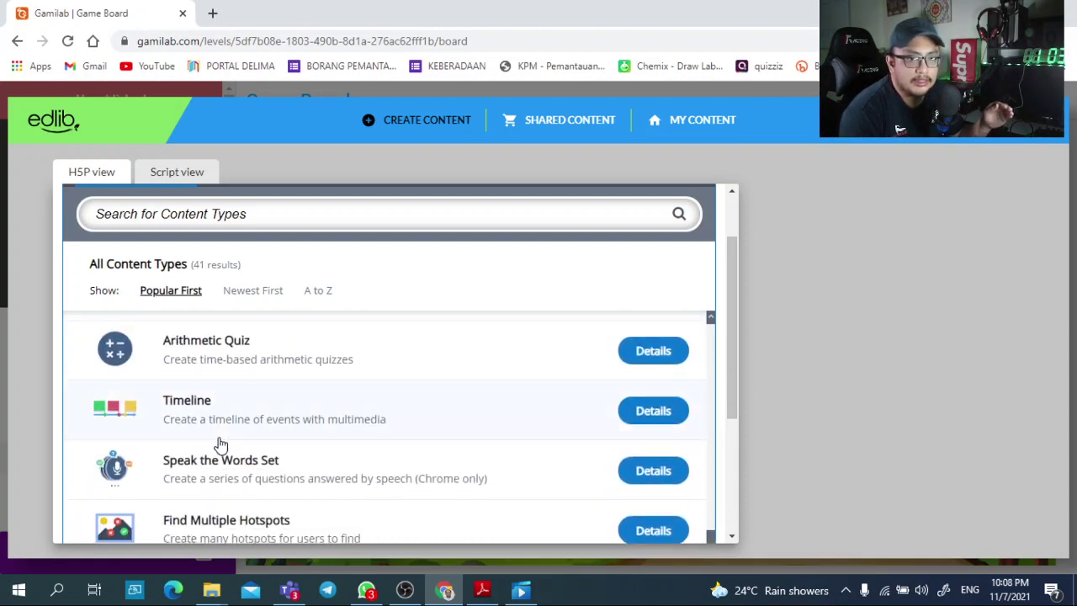
scroll(218, 454, down, 3)
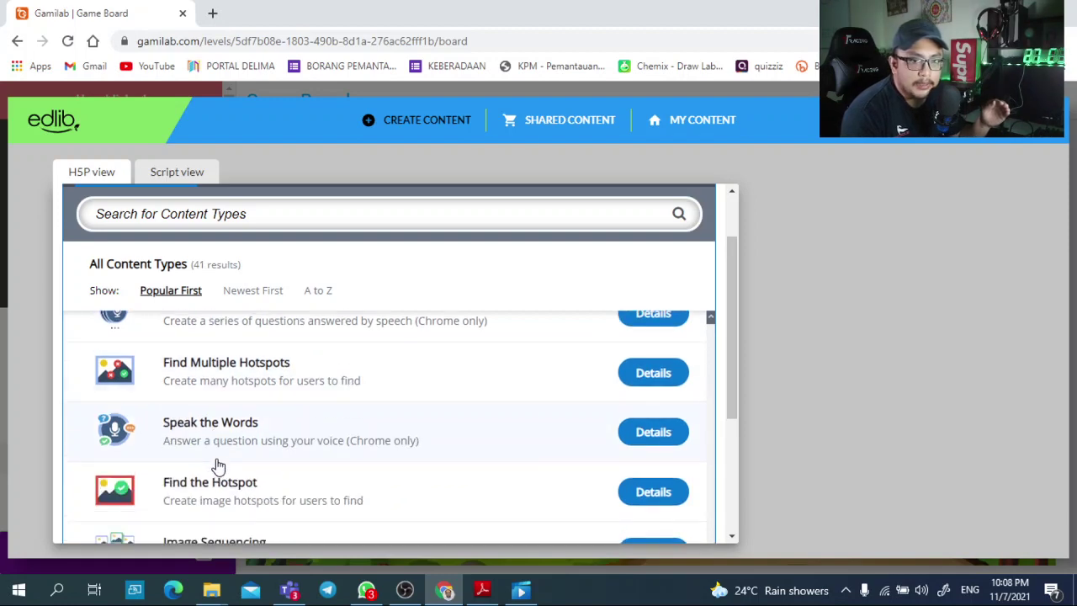
scroll(215, 464, down, 2)
scroll(218, 379, up, 1)
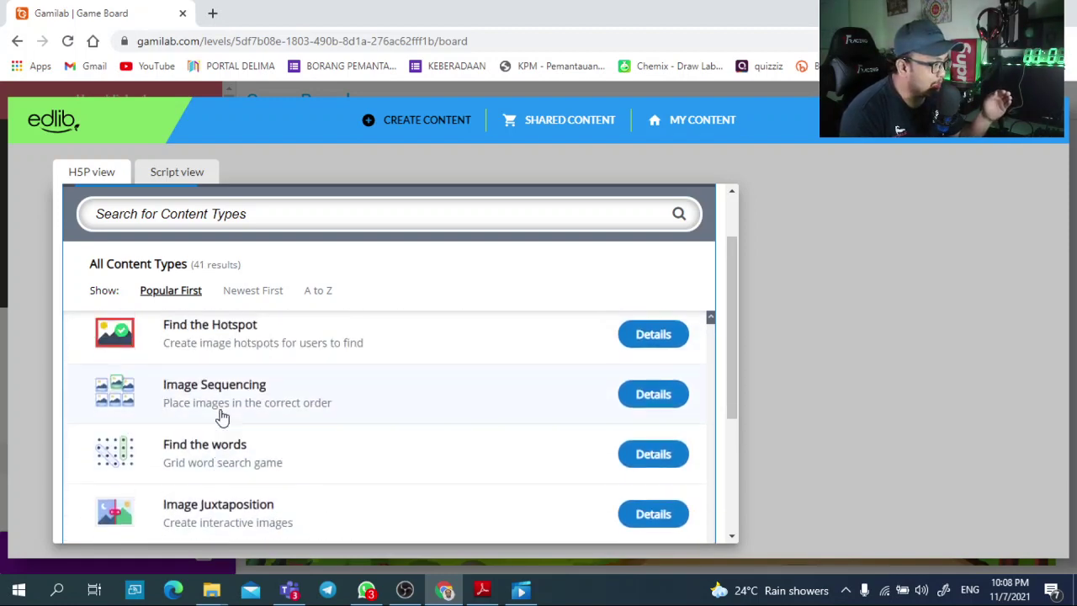
Step: Choose the Image Sequencing content type and title it PENGEKSTRAKAN MINYAK KELAPA SAWIT SECARA INDUSTRI
click(242, 398)
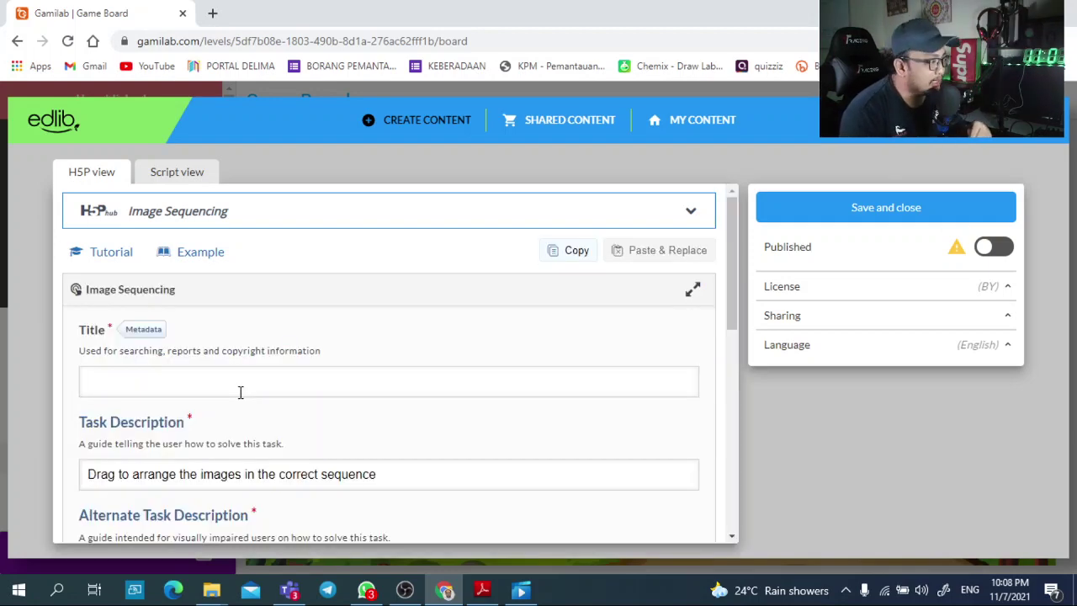
click(240, 392)
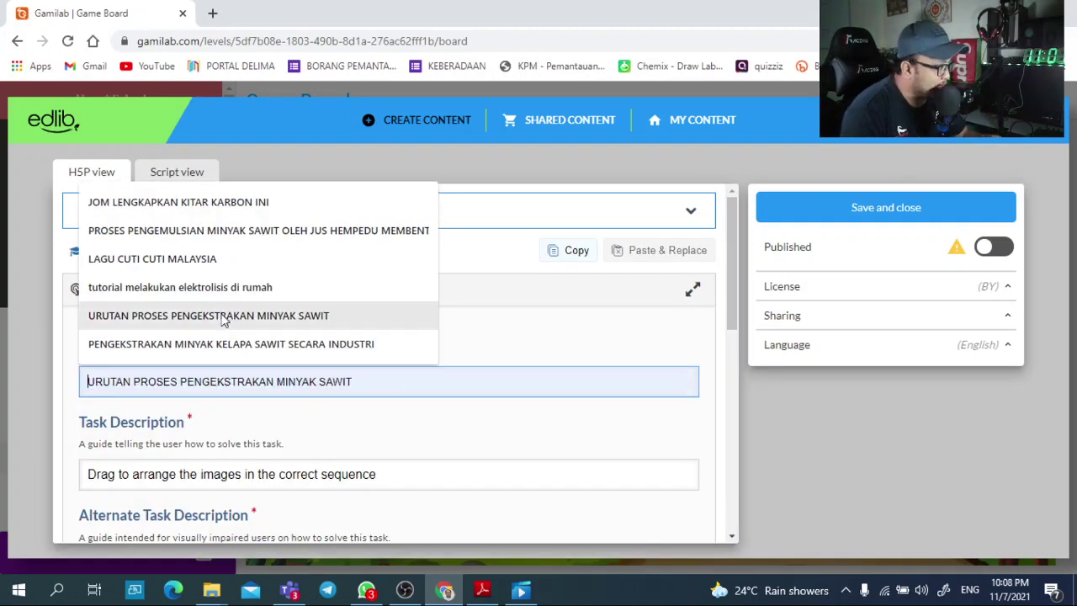
click(242, 345)
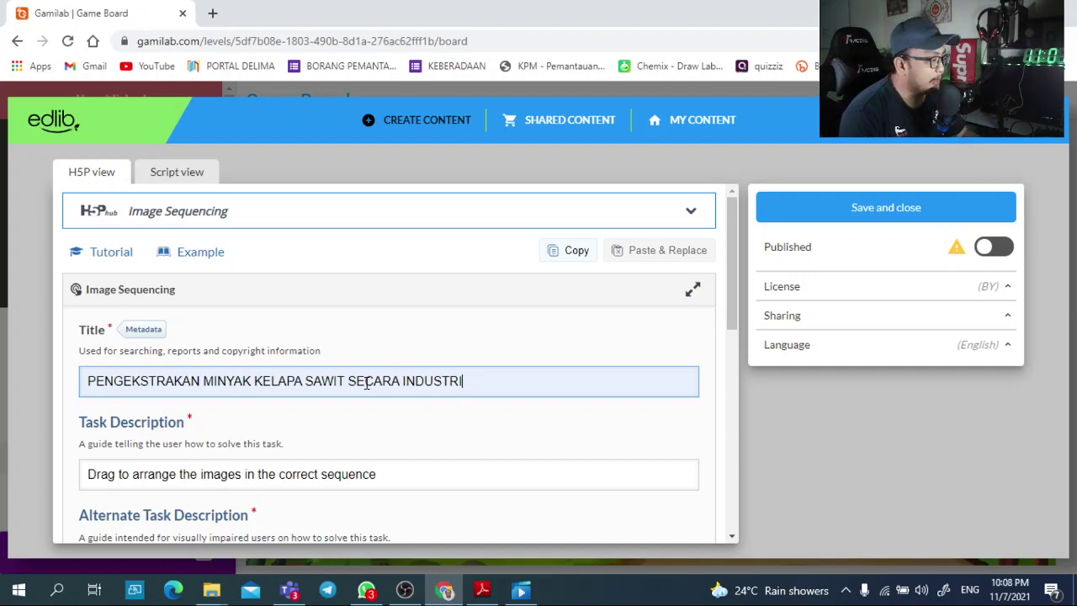
scroll(359, 408, down, 1)
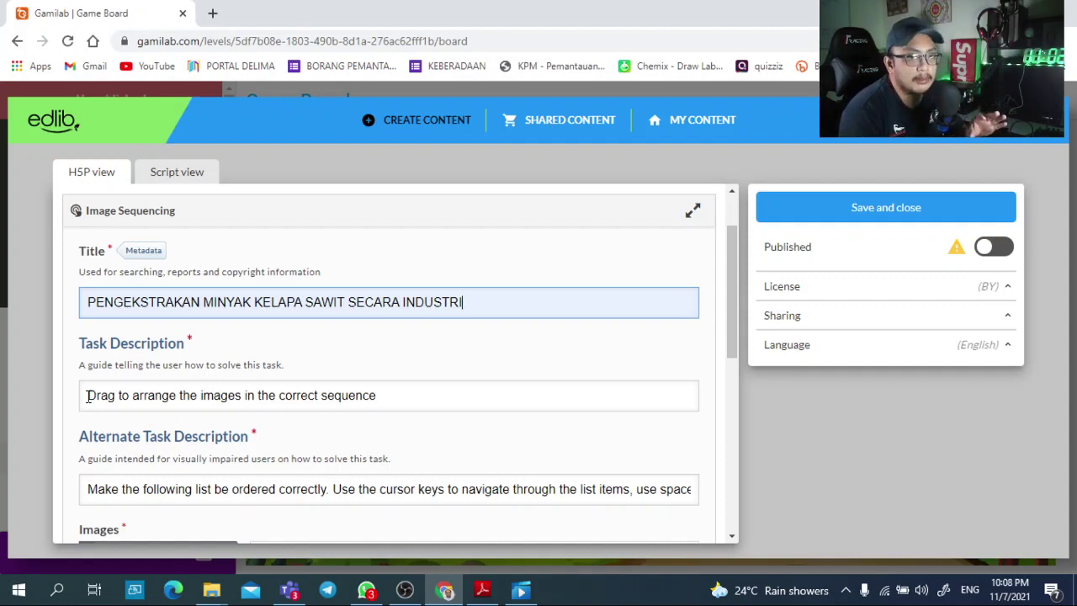
click(411, 393)
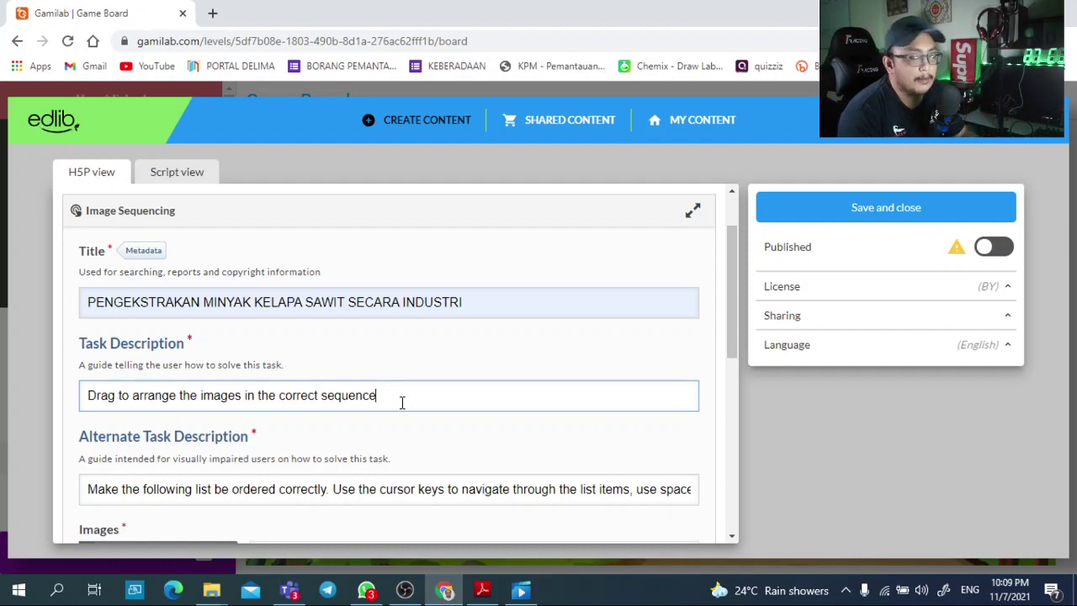
Step: Upload picture 141 from the Desktop as the first sequence image and describe it as TANDAN KELAPA SAWIT
scroll(462, 457, down, 1)
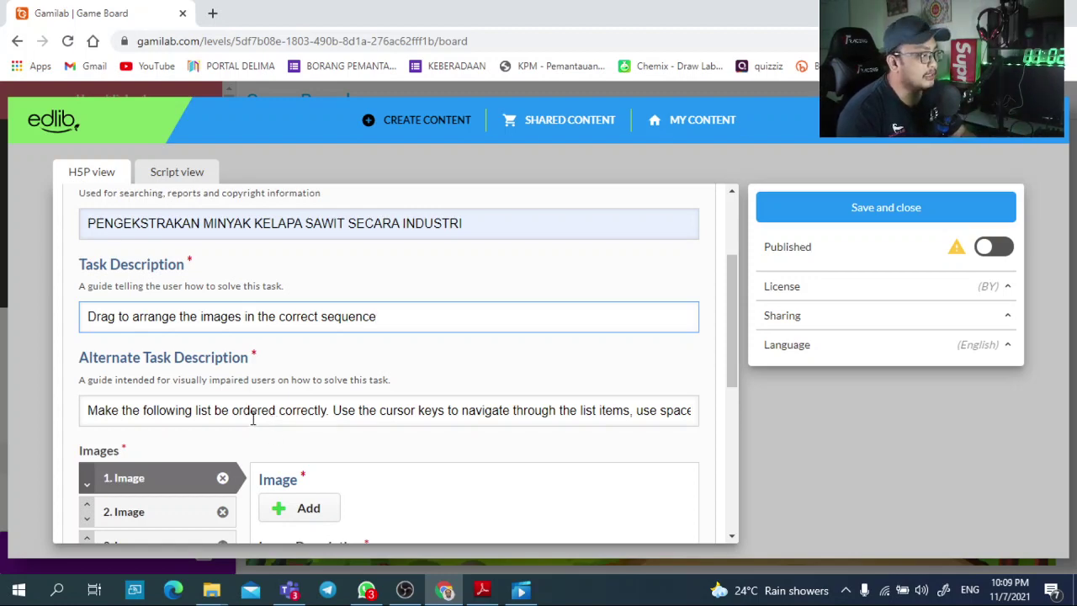
scroll(217, 397, down, 1)
scroll(166, 385, down, 1)
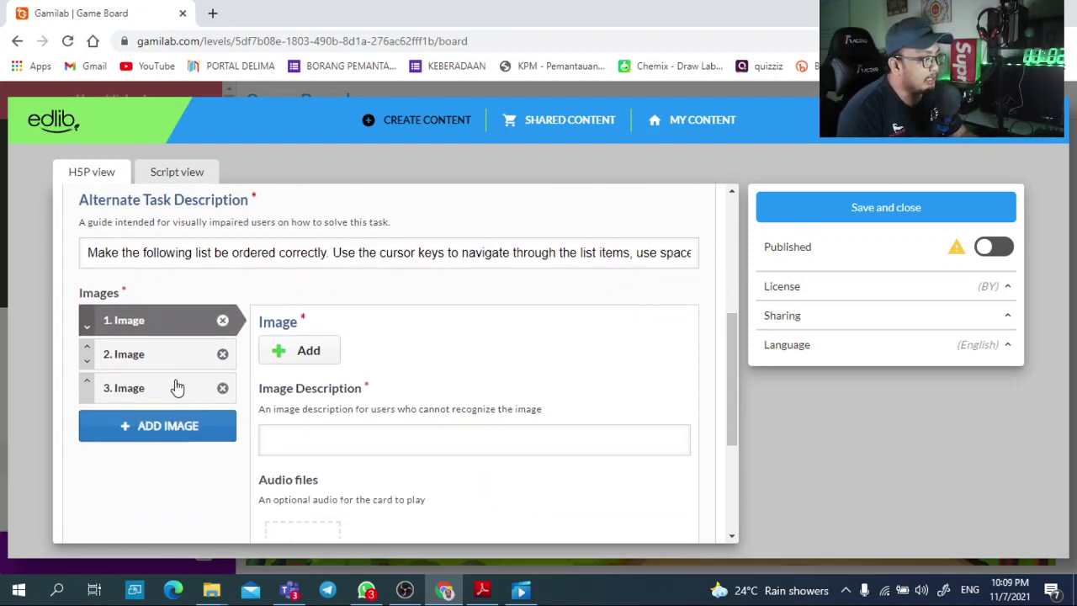
click(327, 350)
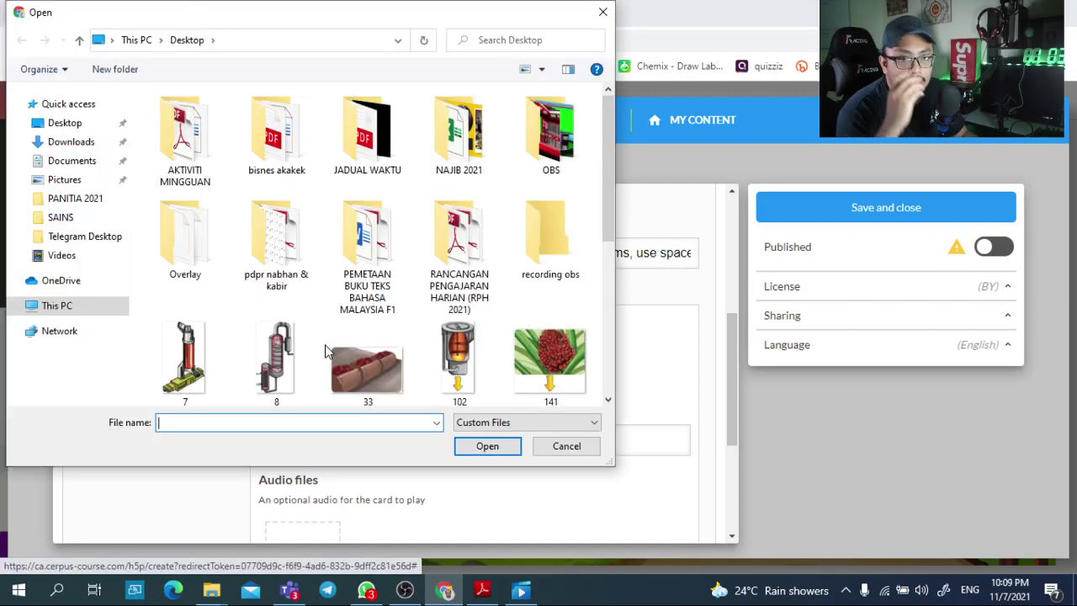
click(602, 11)
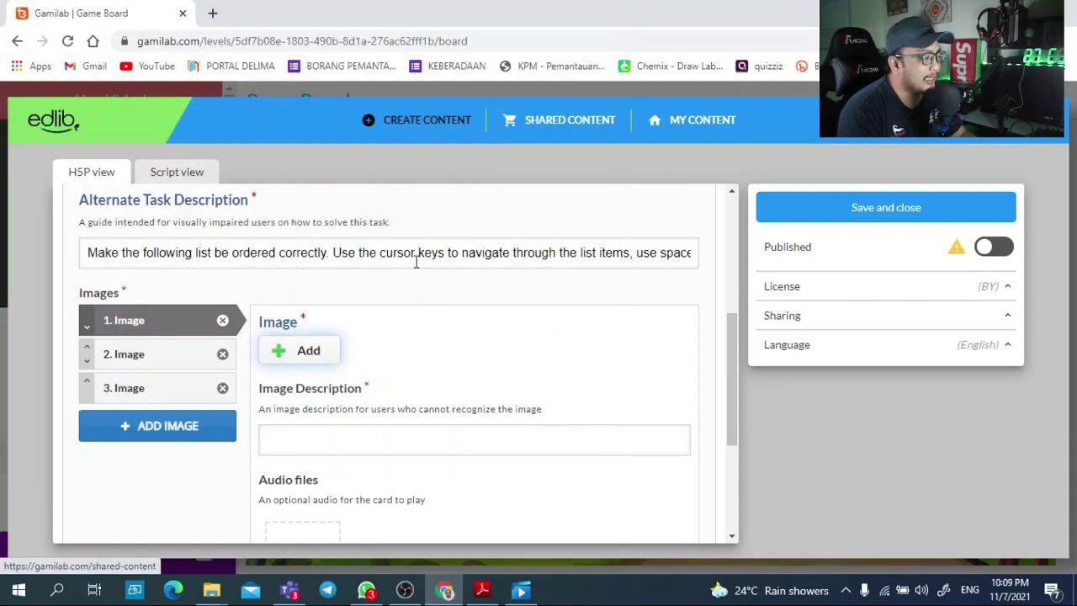
click(291, 352)
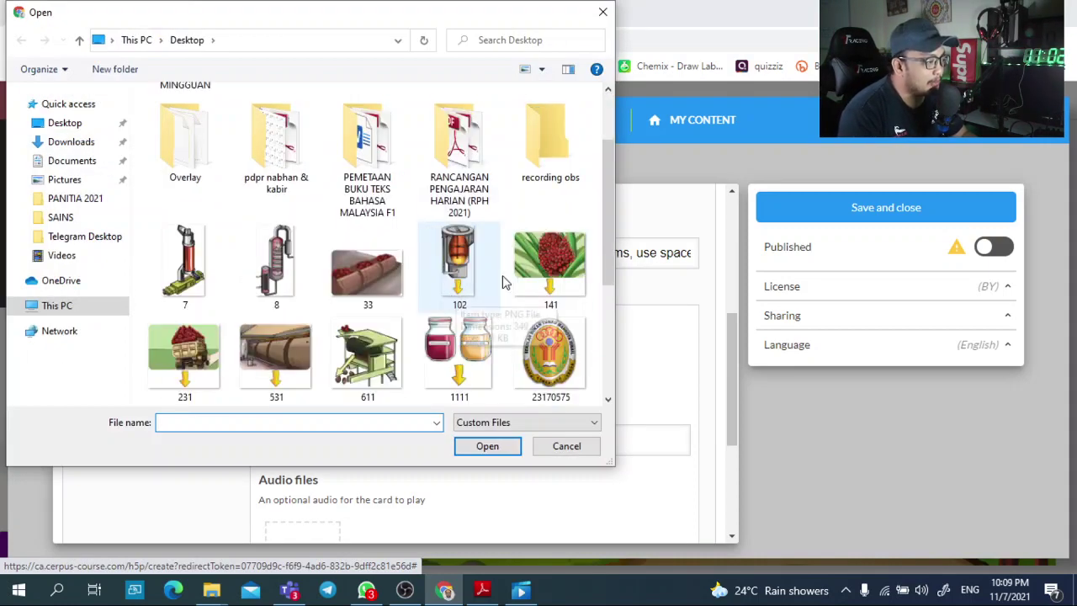
click(550, 261)
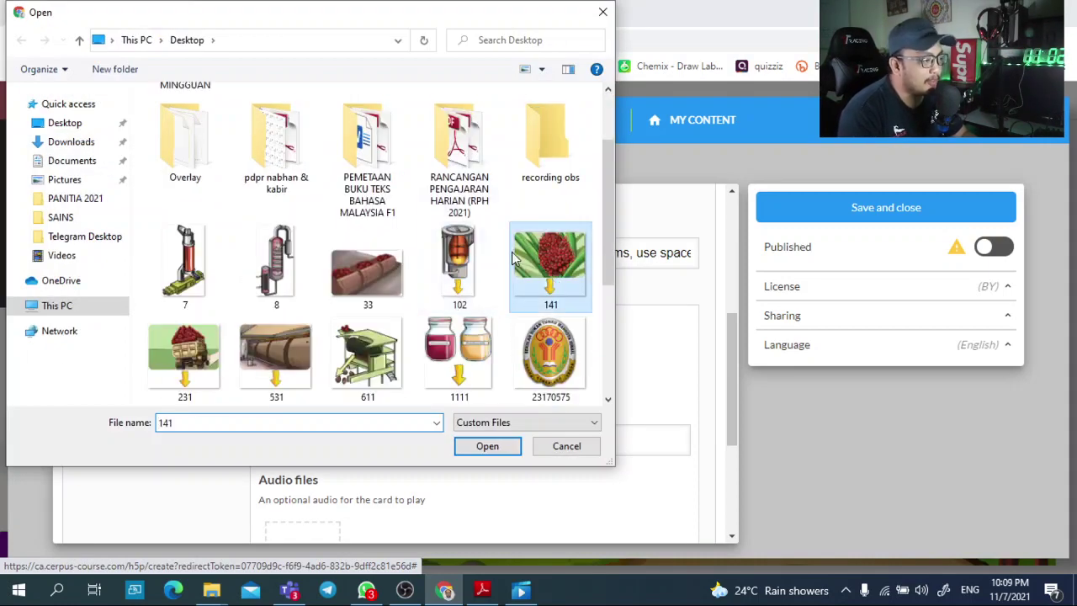
click(488, 446)
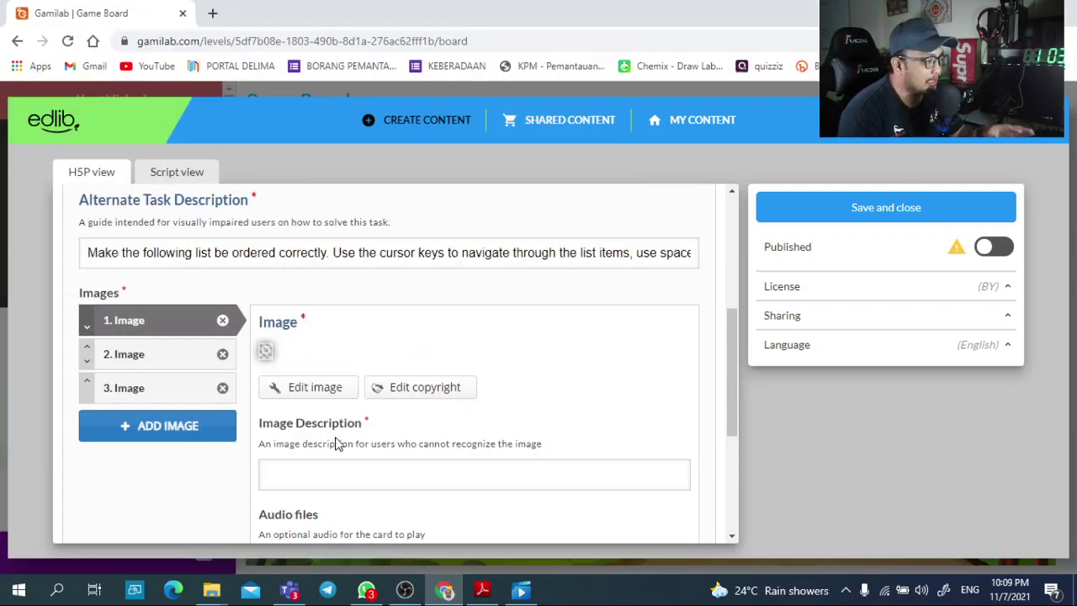
scroll(336, 438, down, 1)
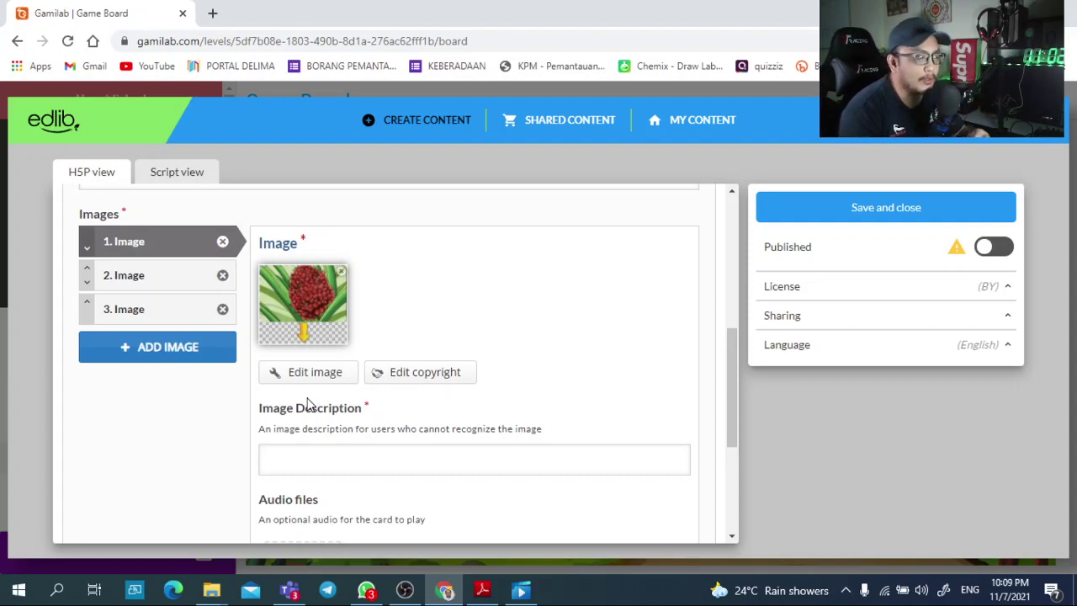
click(303, 455)
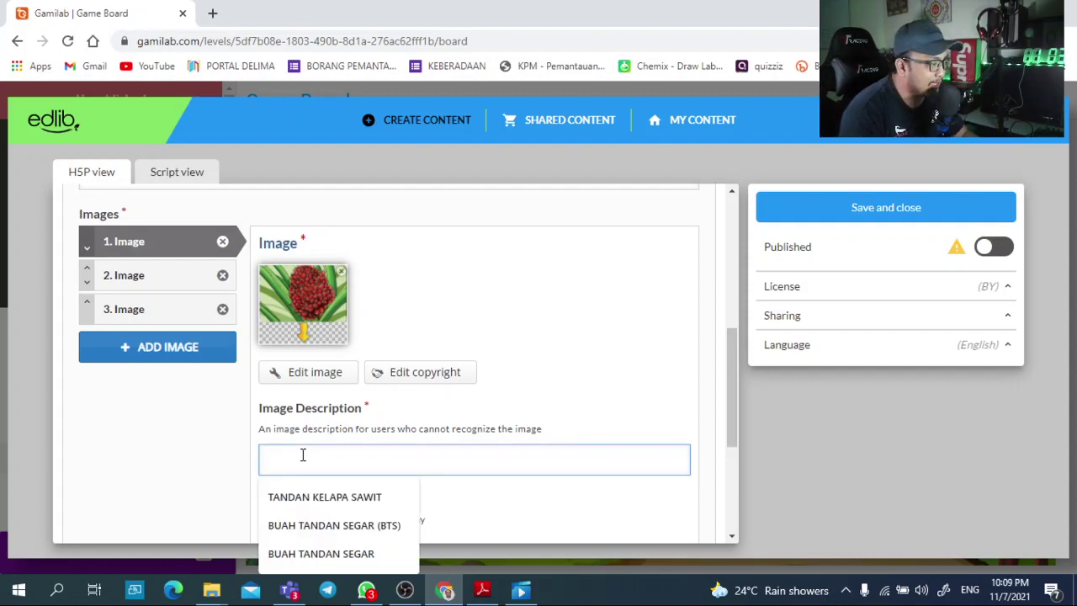
click(322, 497)
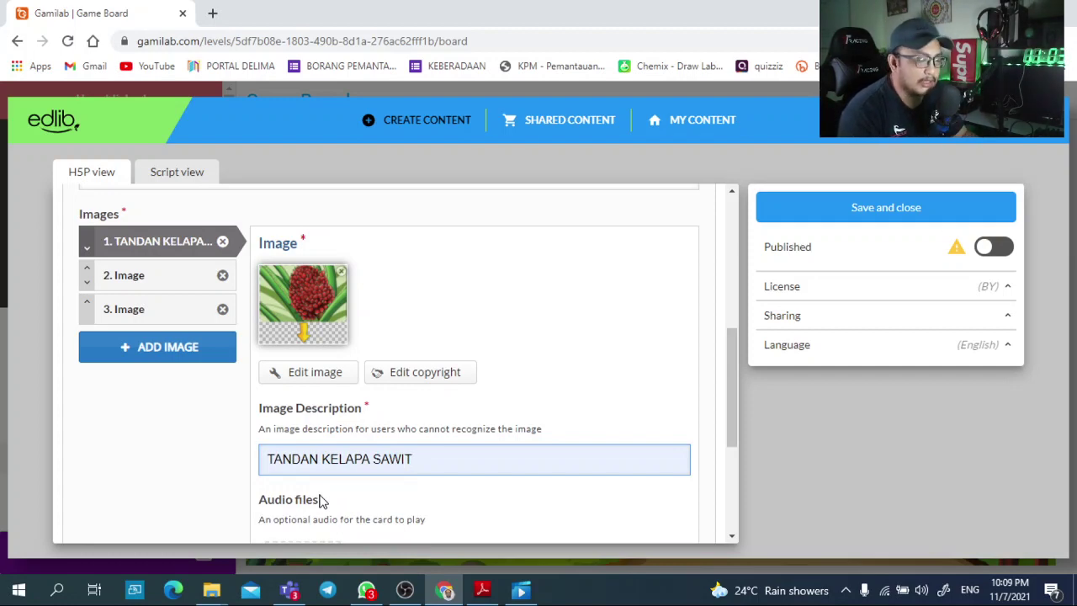
Step: Upload picture 231 from the Desktop as the second sequence image and describe it as BTS DIANGKUT KEDALAM LORI
click(156, 277)
click(317, 269)
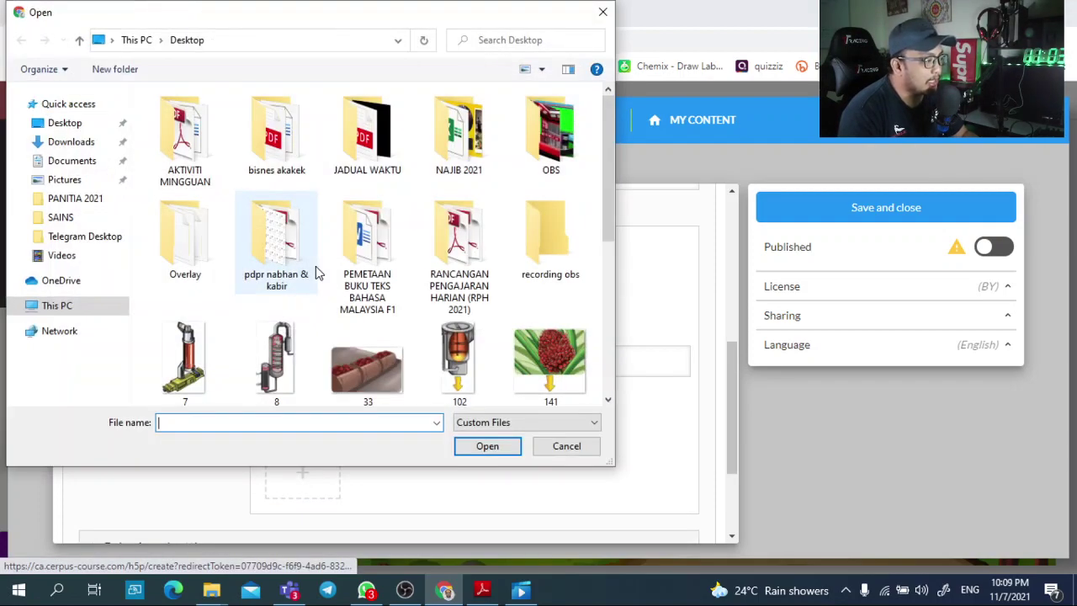
scroll(420, 340, down, 5)
scroll(367, 341, up, 5)
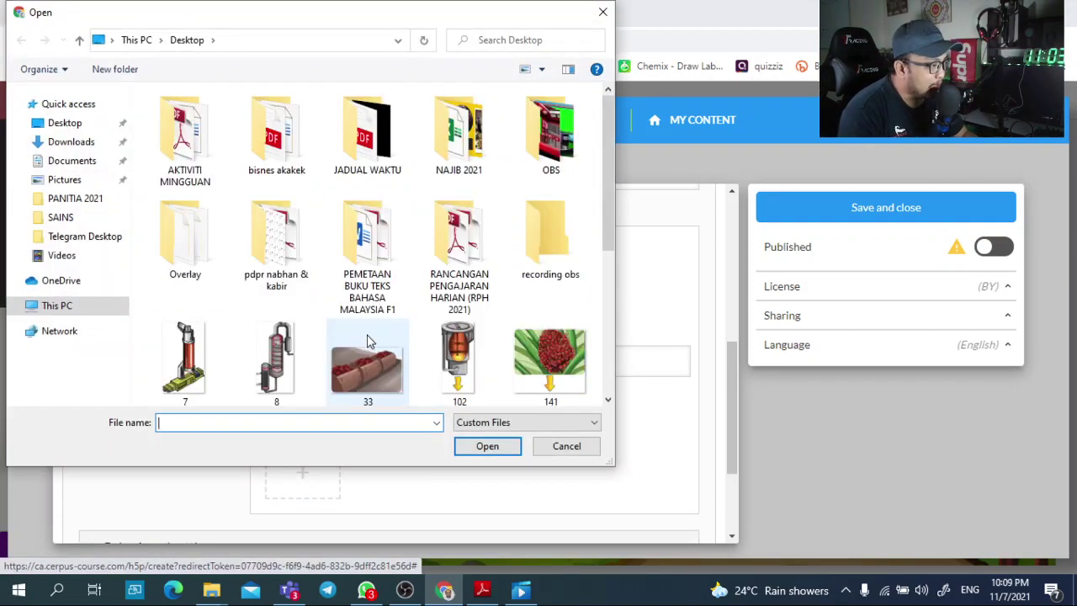
scroll(368, 341, down, 3)
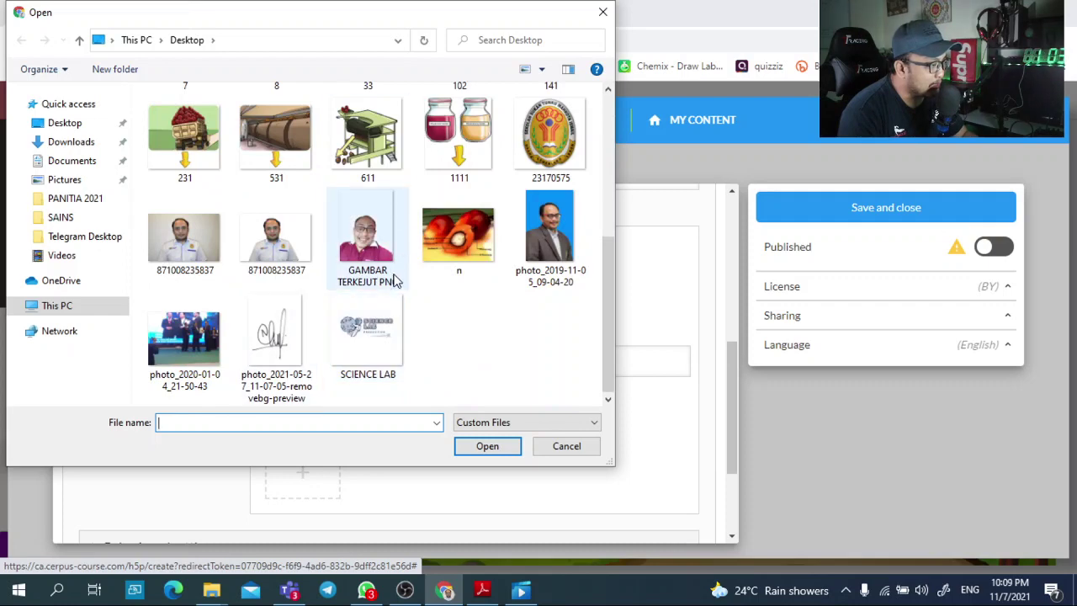
scroll(395, 282, up, 3)
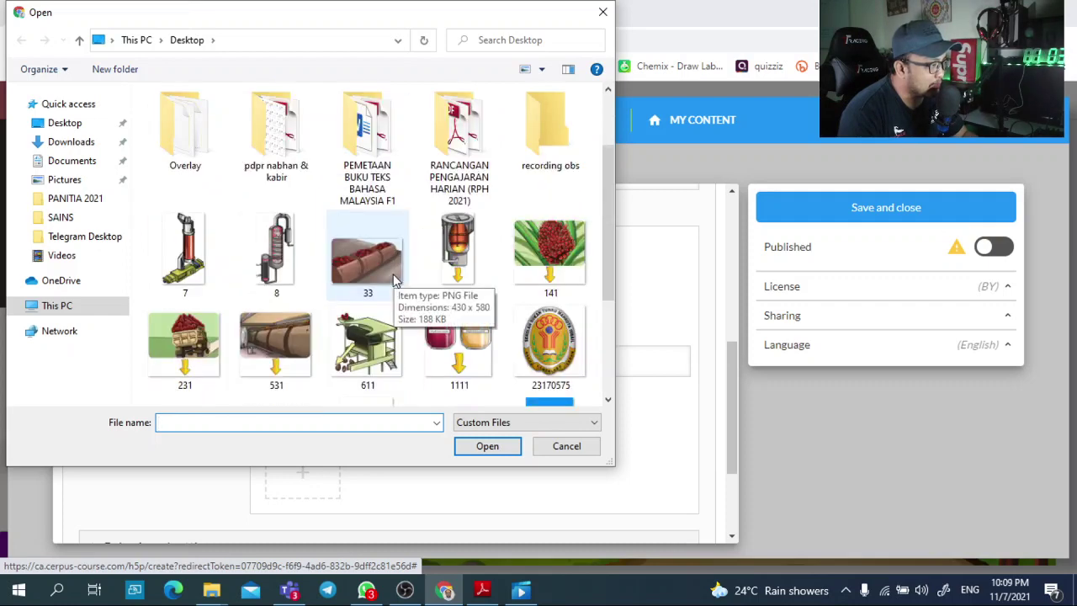
click(192, 335)
click(487, 446)
click(356, 360)
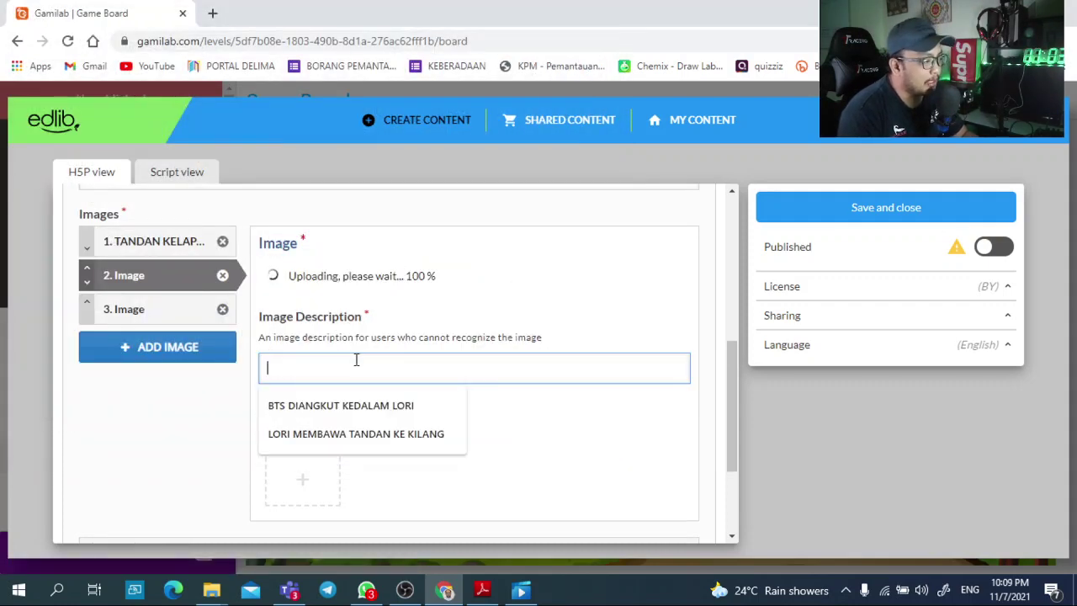
click(379, 409)
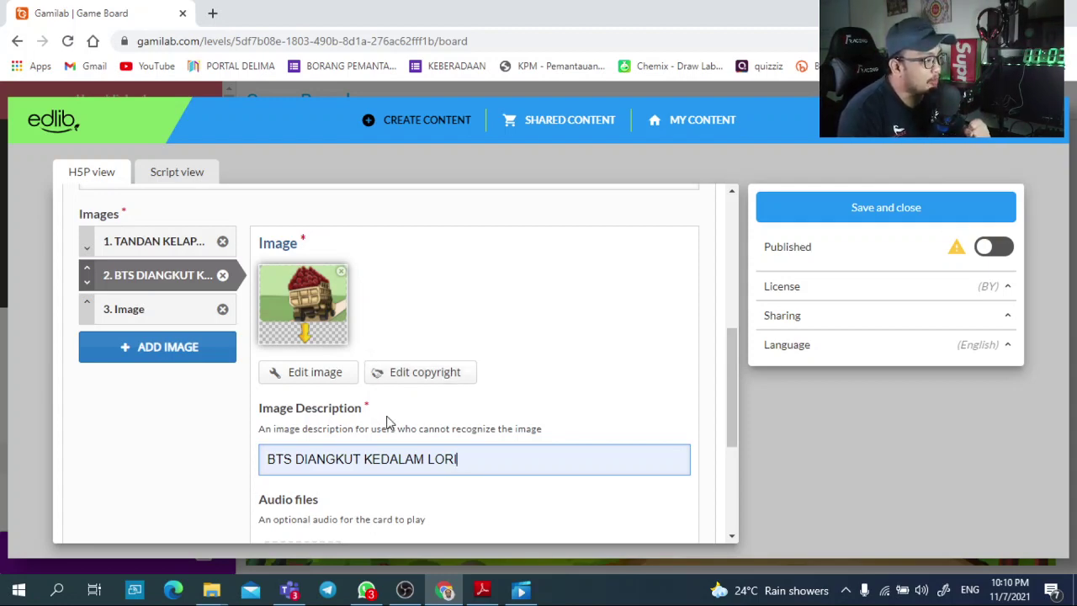
Step: Upload picture 33 from the Desktop as the third sequence image and describe it as BUAH TANDAN SEGAR (BTS) TIBA DI KILANG
scroll(377, 412, down, 1)
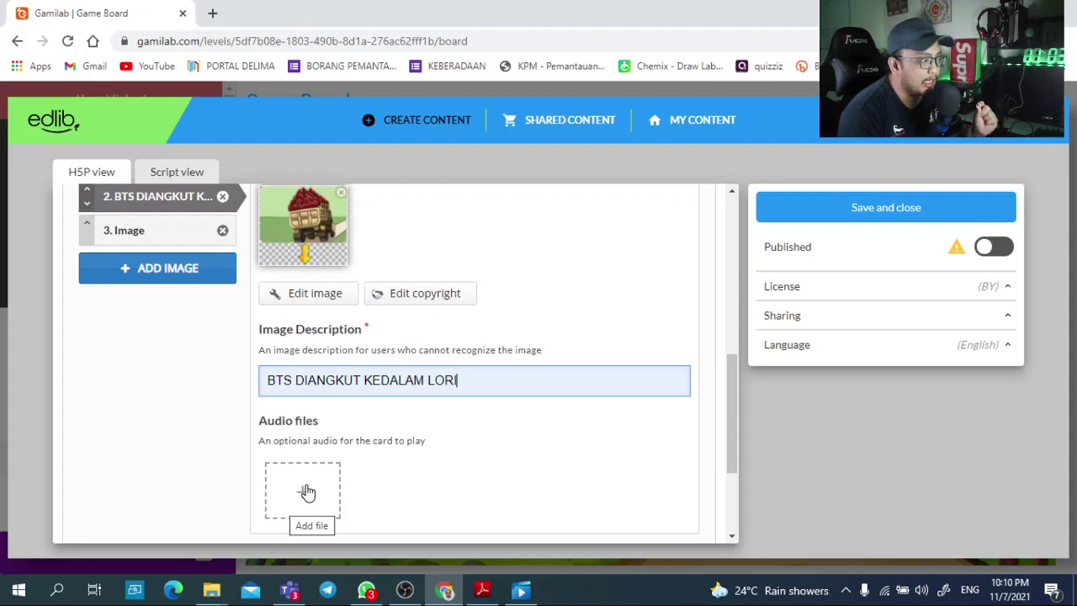
scroll(175, 300, up, 1)
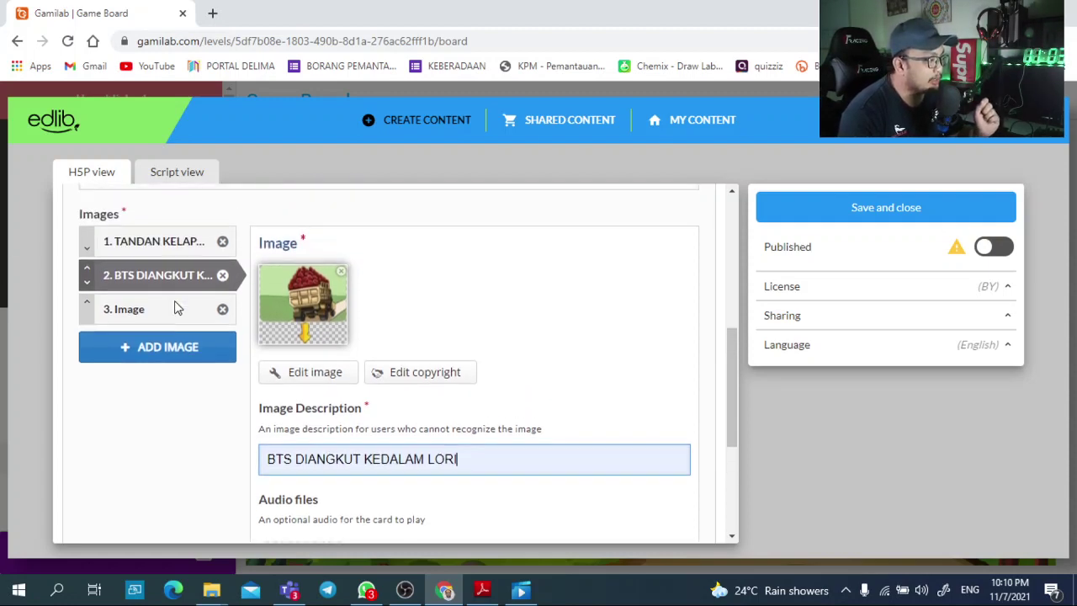
click(171, 312)
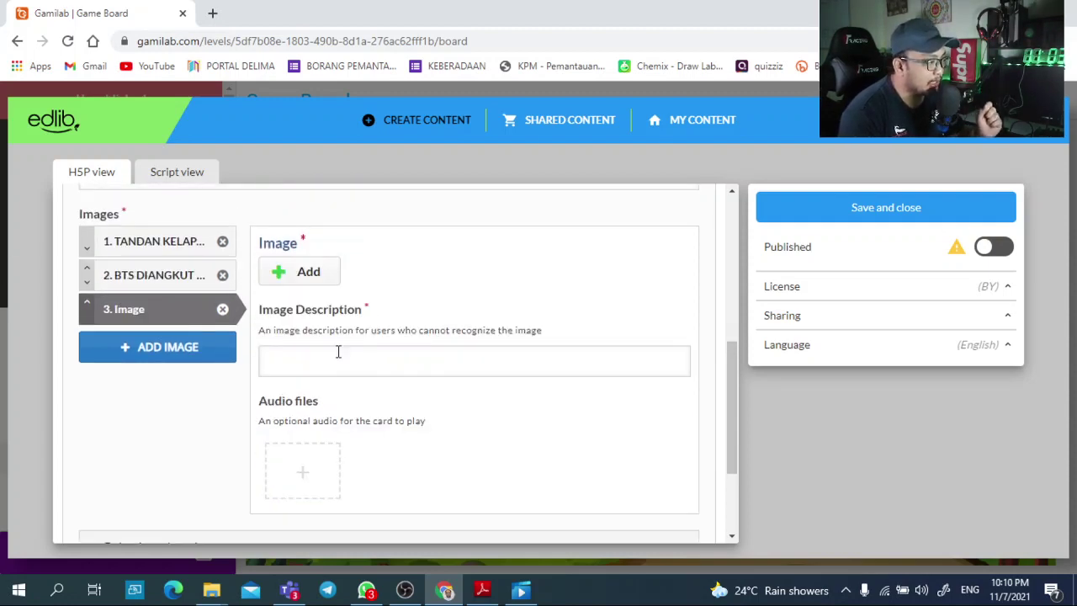
click(308, 277)
scroll(390, 320, down, 3)
scroll(390, 320, up, 3)
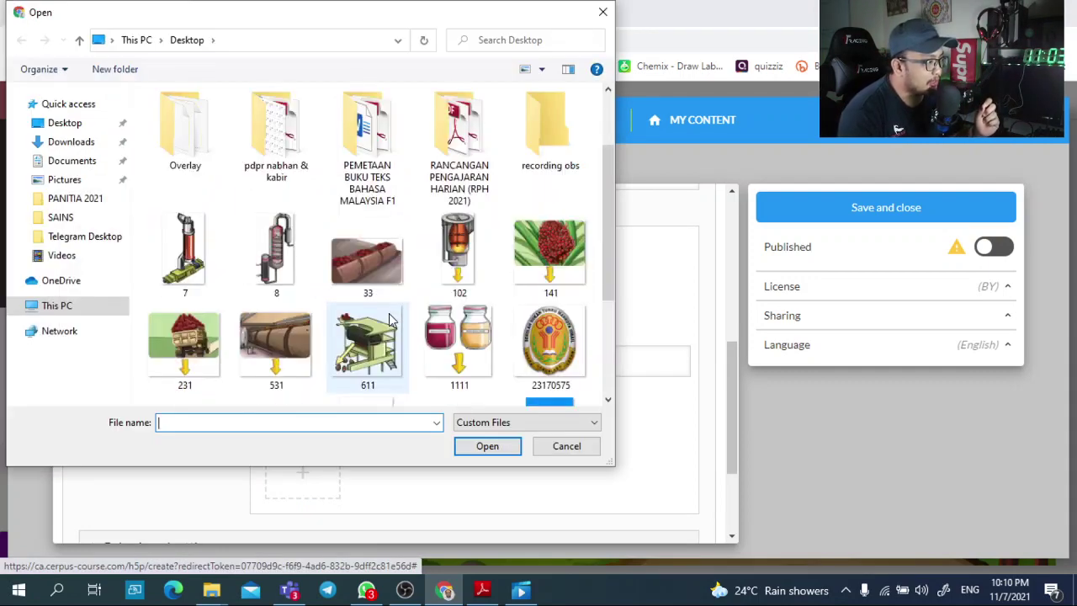
scroll(371, 324, down, 3)
scroll(272, 311, up, 3)
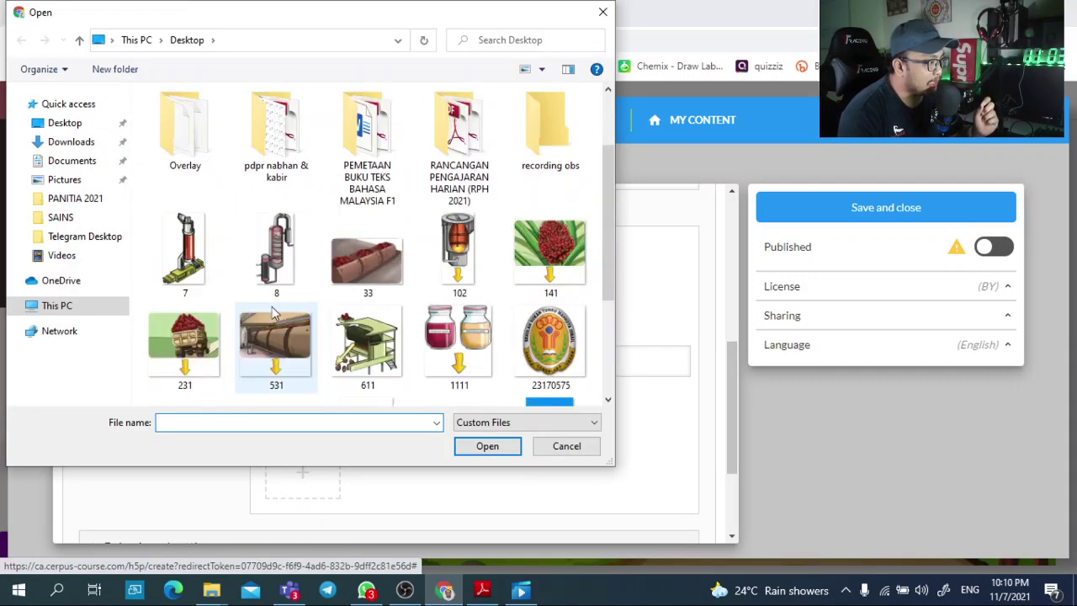
click(377, 263)
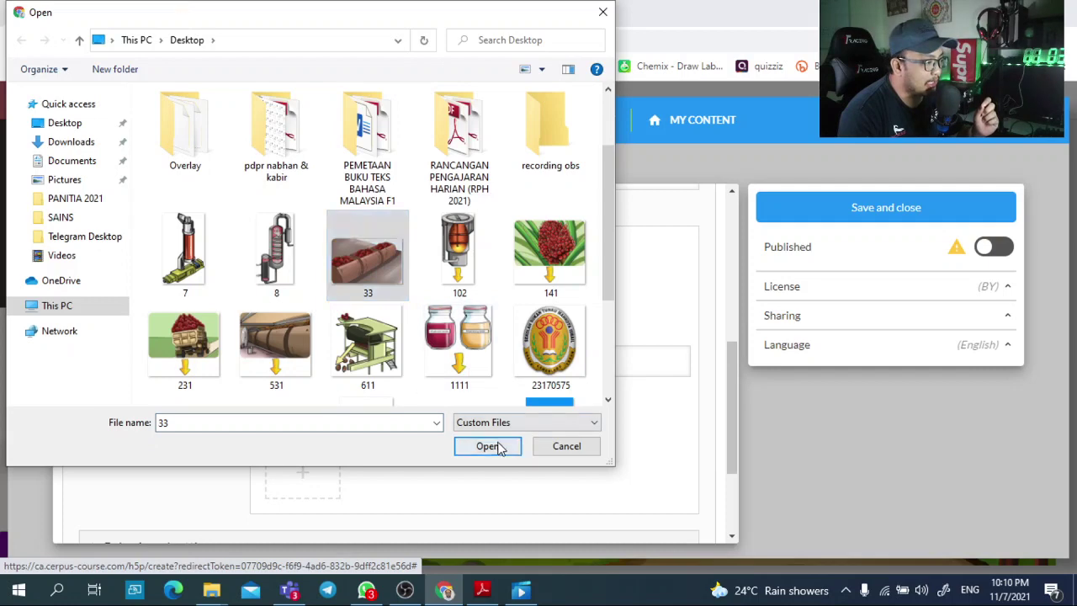
click(487, 446)
click(362, 368)
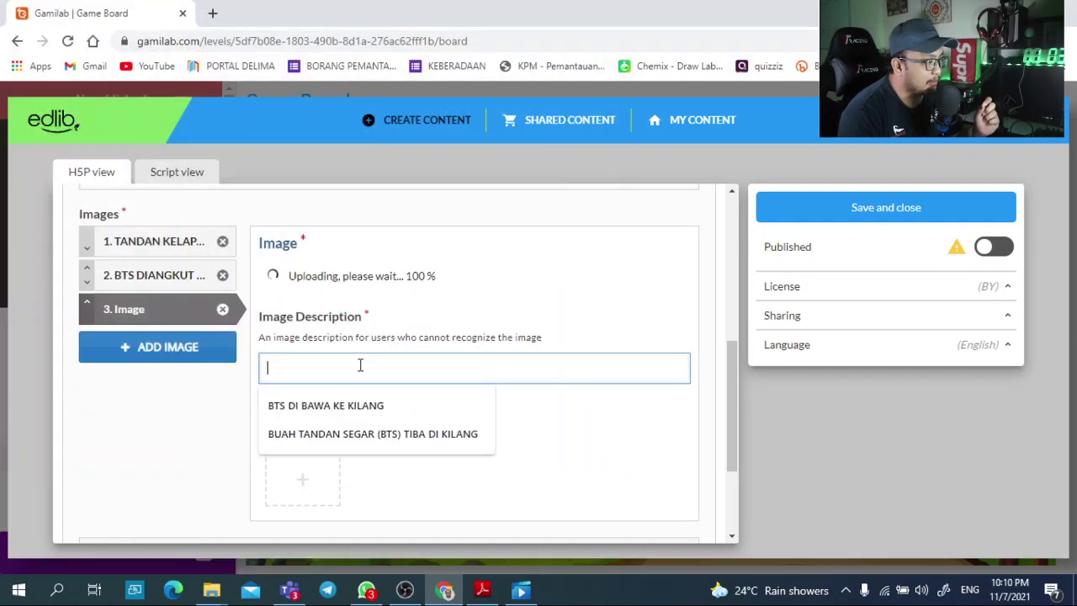
click(360, 434)
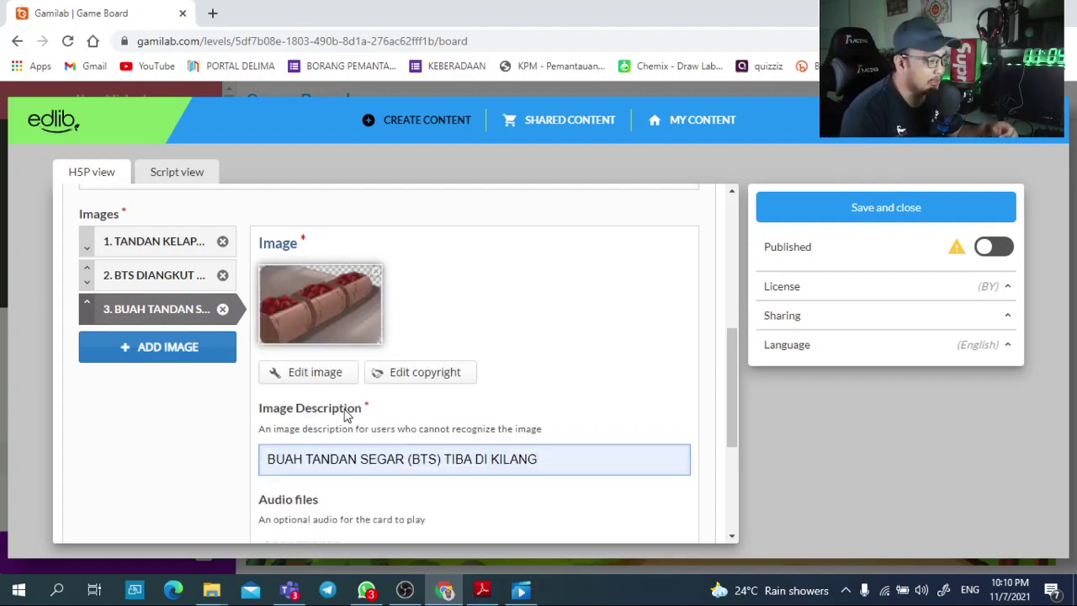
Step: Add a fourth sequence image using picture 531 and give it the description beginning PENSTERILAN (BTS akan dipanaskan menggunakan stim
scroll(364, 460, down, 2)
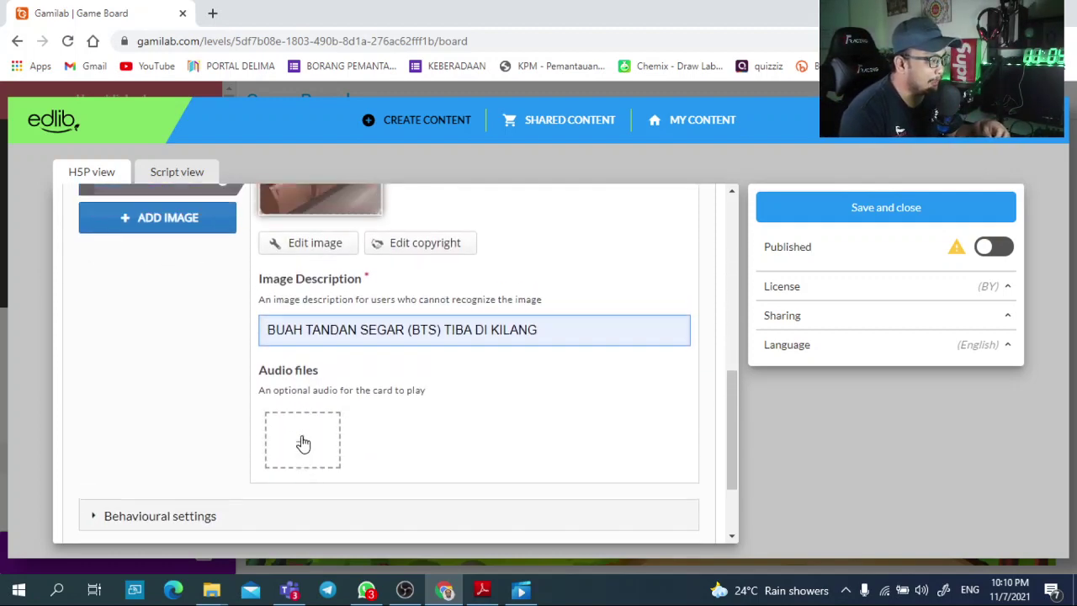
scroll(303, 443, up, 3)
click(166, 348)
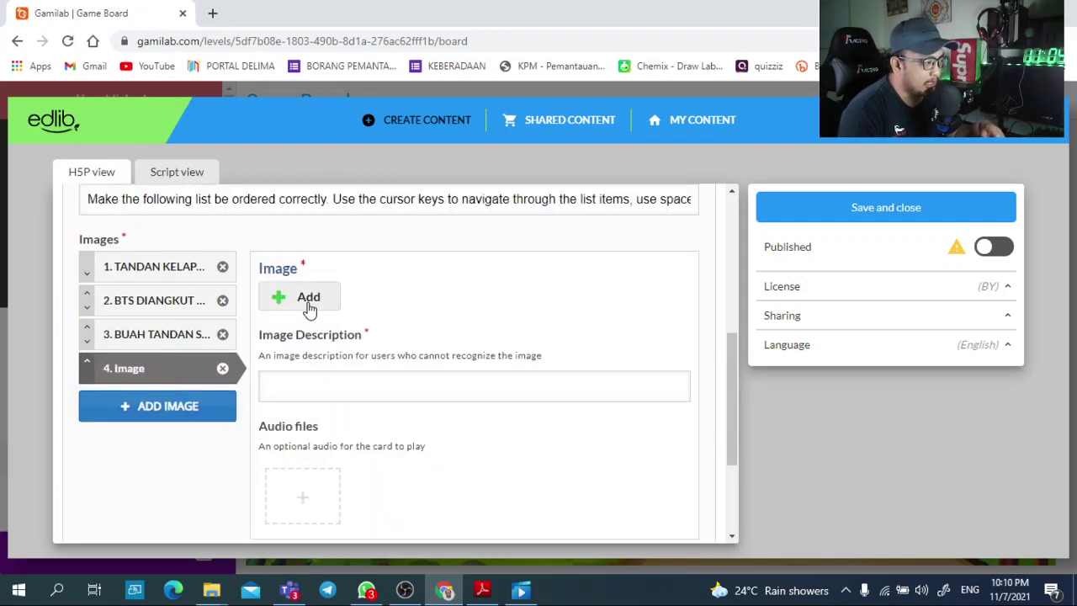
click(306, 301)
scroll(383, 363, down, 1)
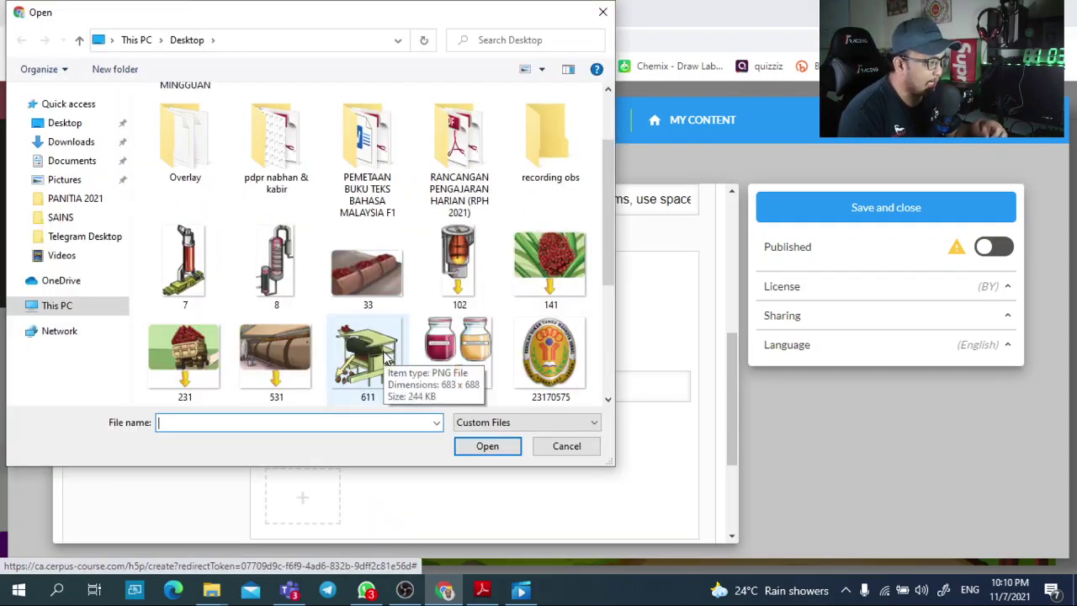
click(276, 353)
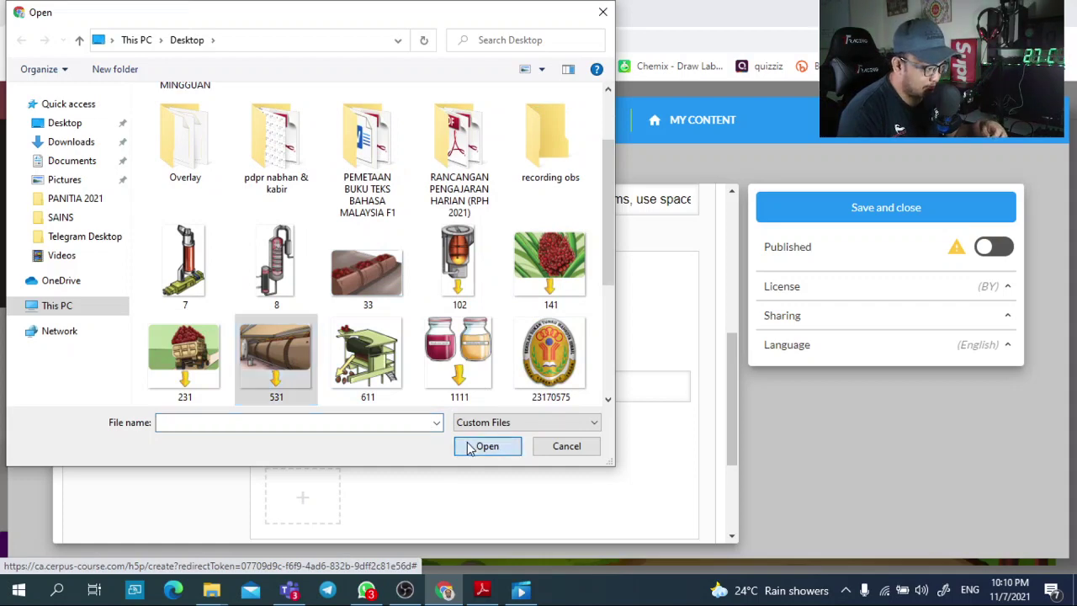
click(484, 447)
click(363, 395)
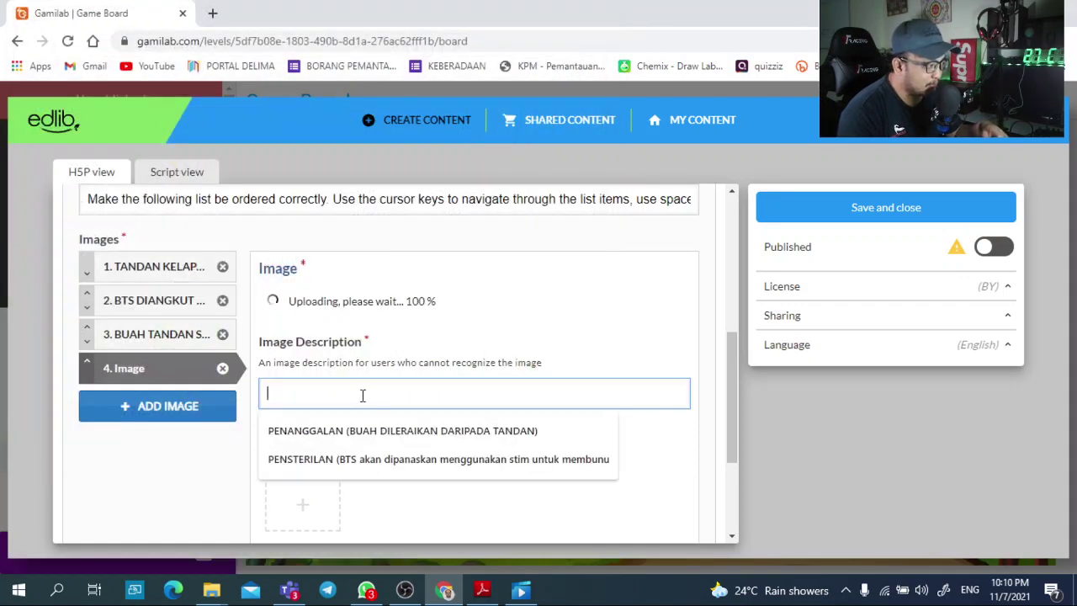
click(373, 459)
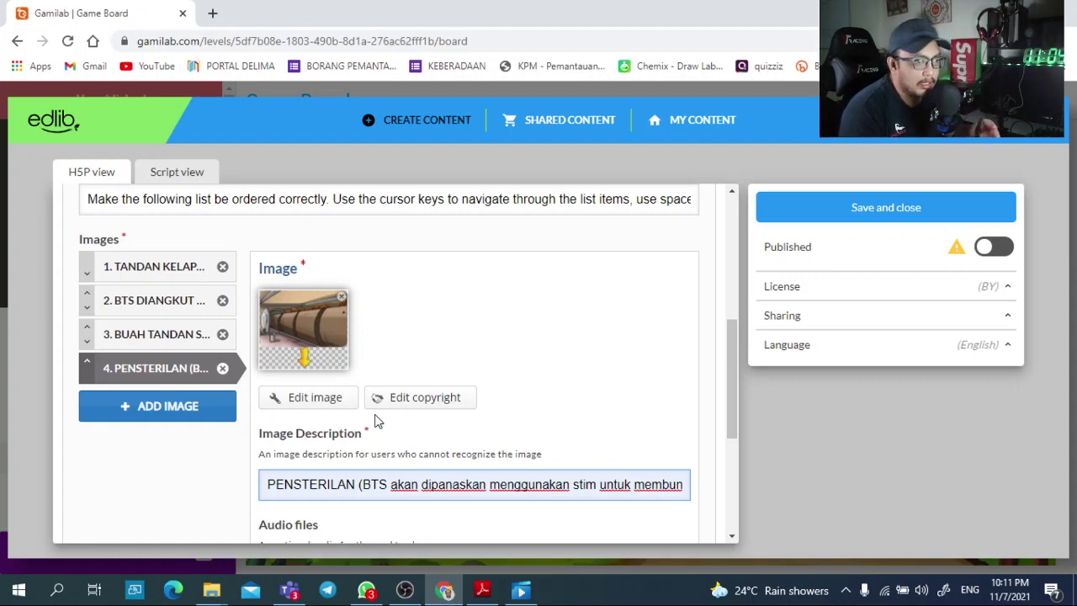
Step: Add a fifth sequence image using picture 611 from the Desktop and describe it as PENANGGALAN
scroll(376, 421, down, 2)
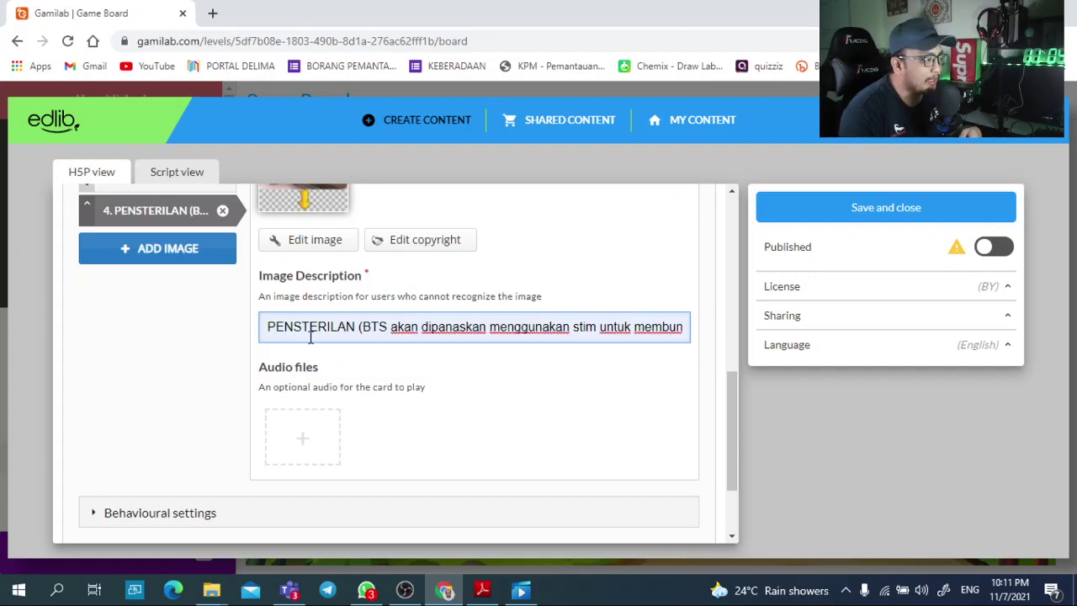
scroll(319, 324, up, 1)
scroll(324, 354, up, 1)
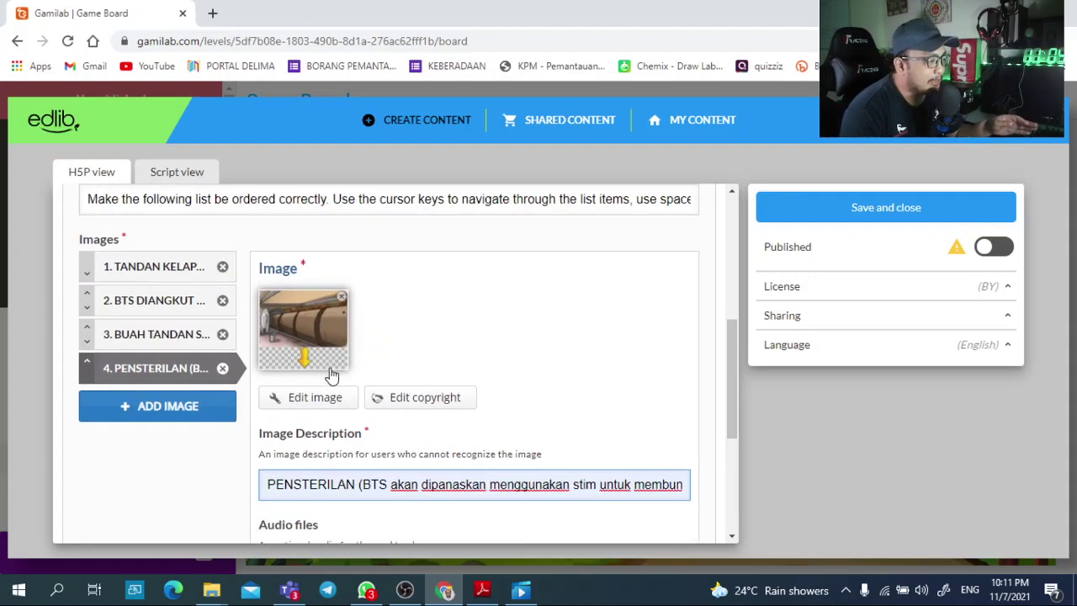
scroll(353, 383, down, 1)
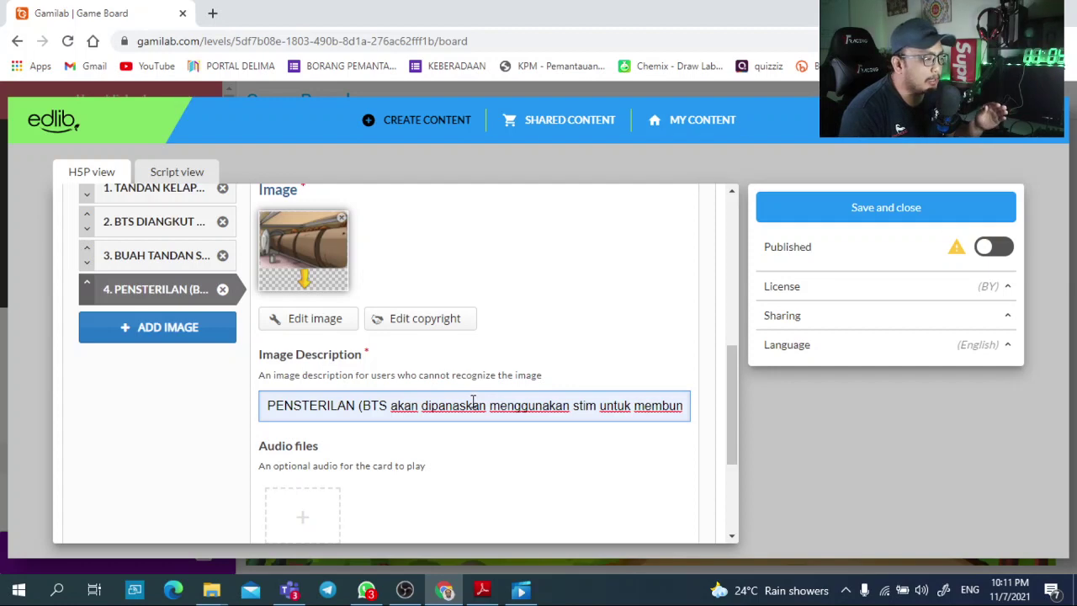
click(212, 327)
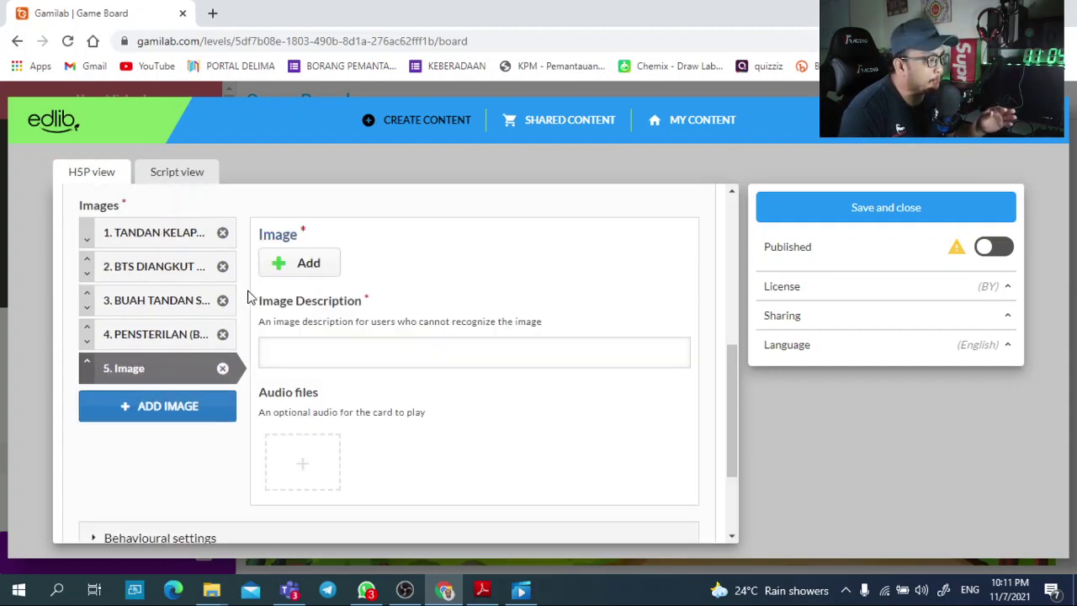
click(296, 276)
scroll(337, 294, down, 2)
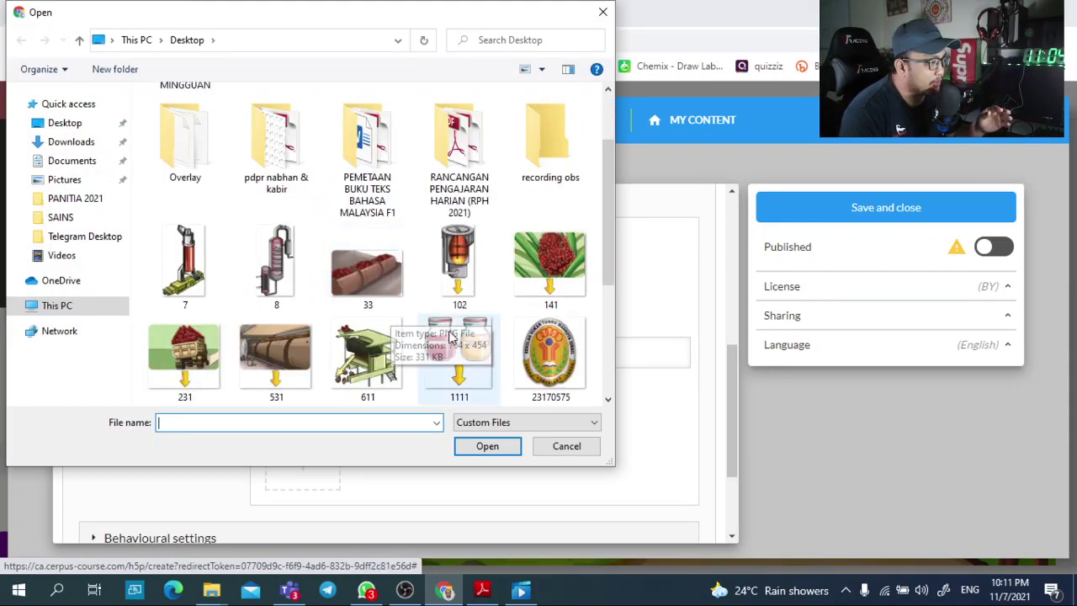
click(367, 358)
click(492, 446)
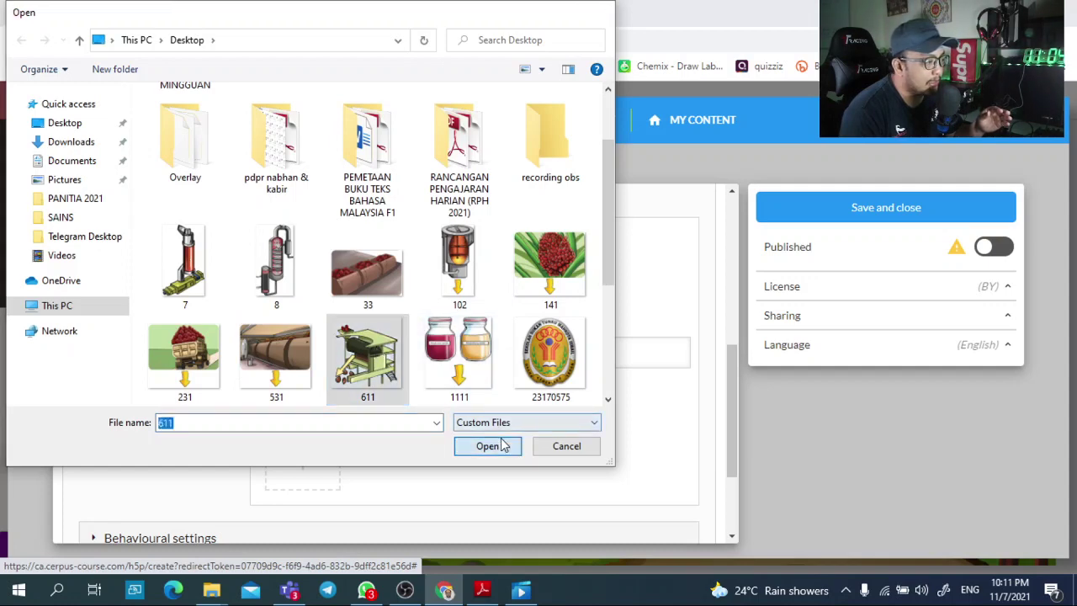
click(369, 360)
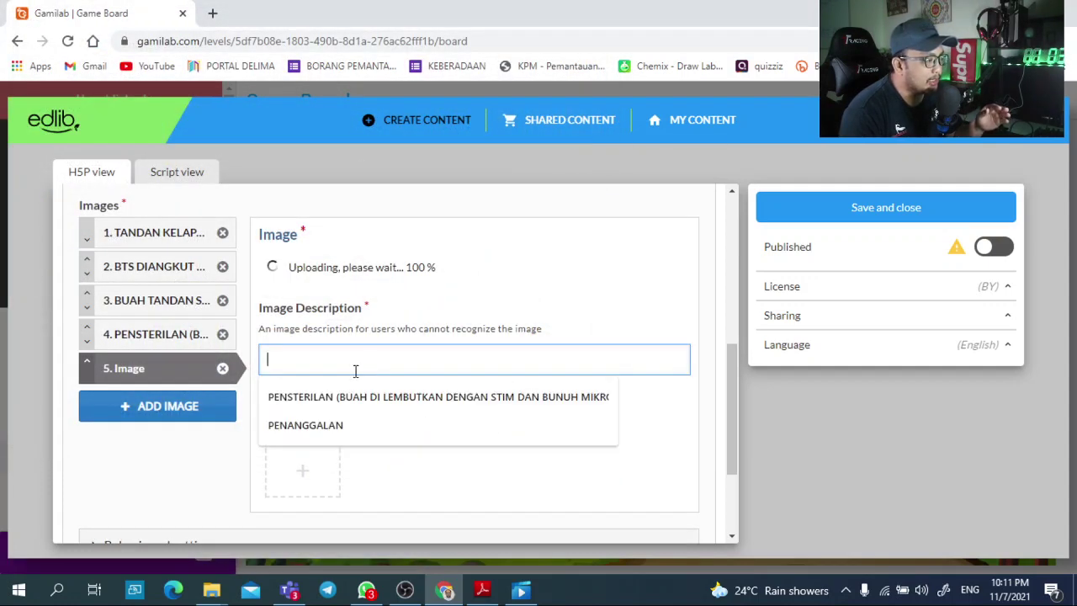
click(332, 435)
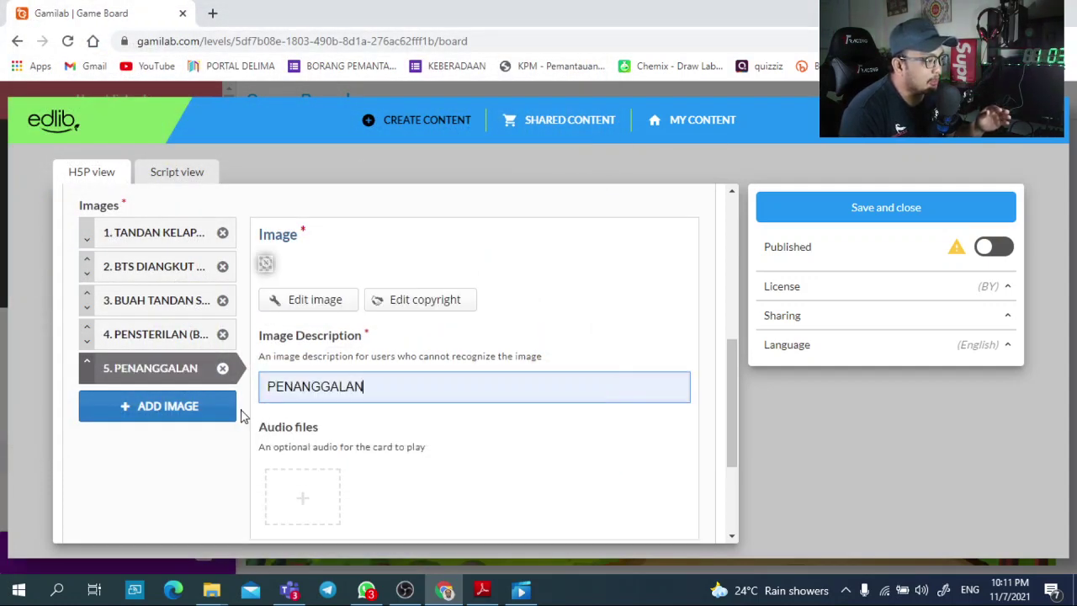
Step: Add a sixth sequence image using picture 7 from the Desktop and describe it as PEMERAHAN BUAH SAWIT
click(169, 407)
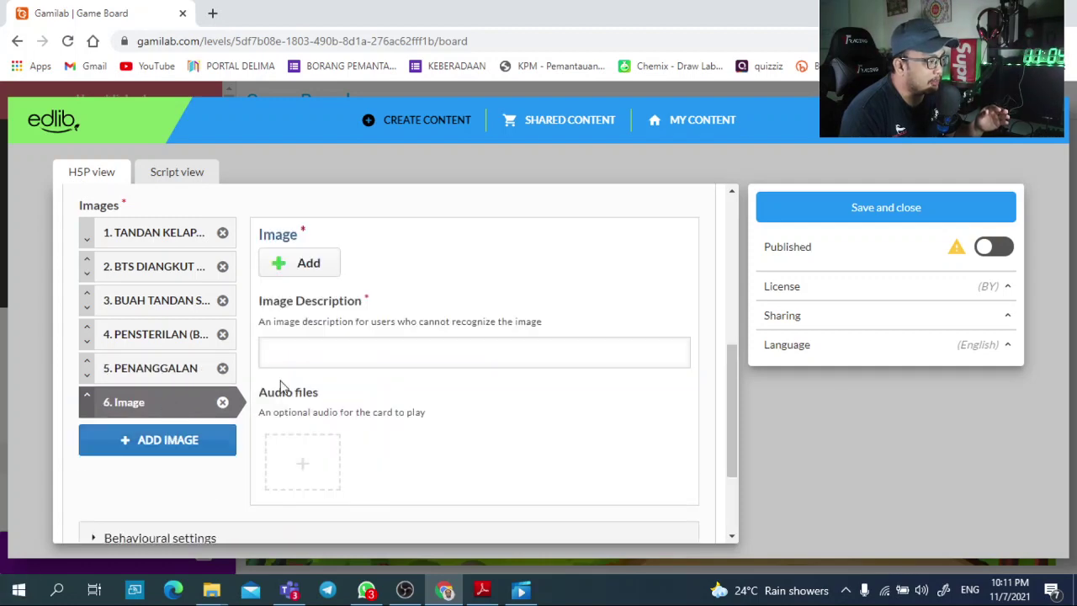
click(286, 262)
scroll(328, 339, down, 1)
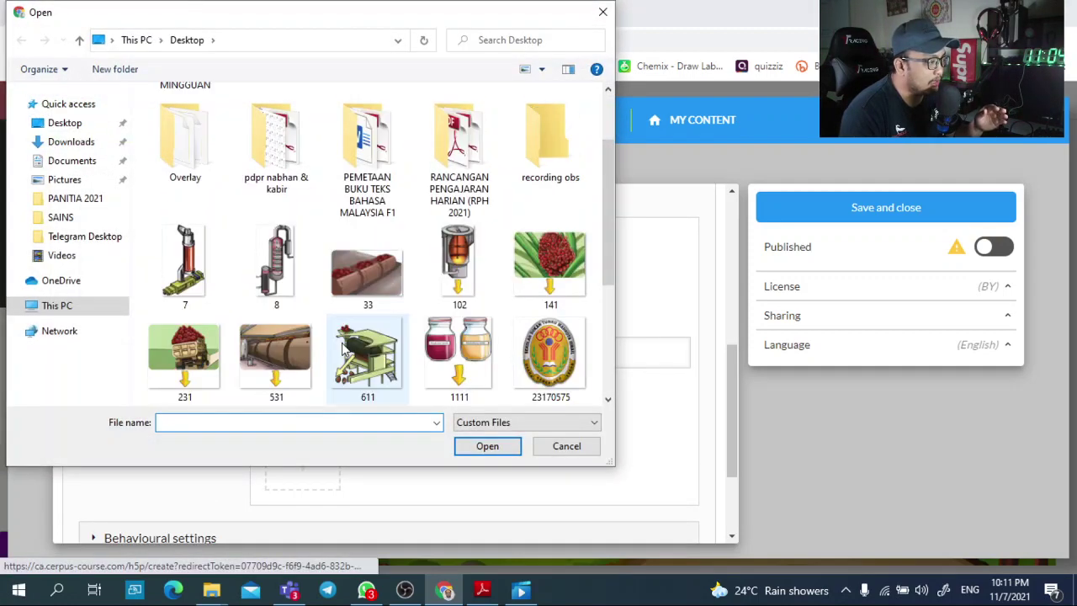
scroll(341, 353, down, 2)
scroll(353, 335, up, 2)
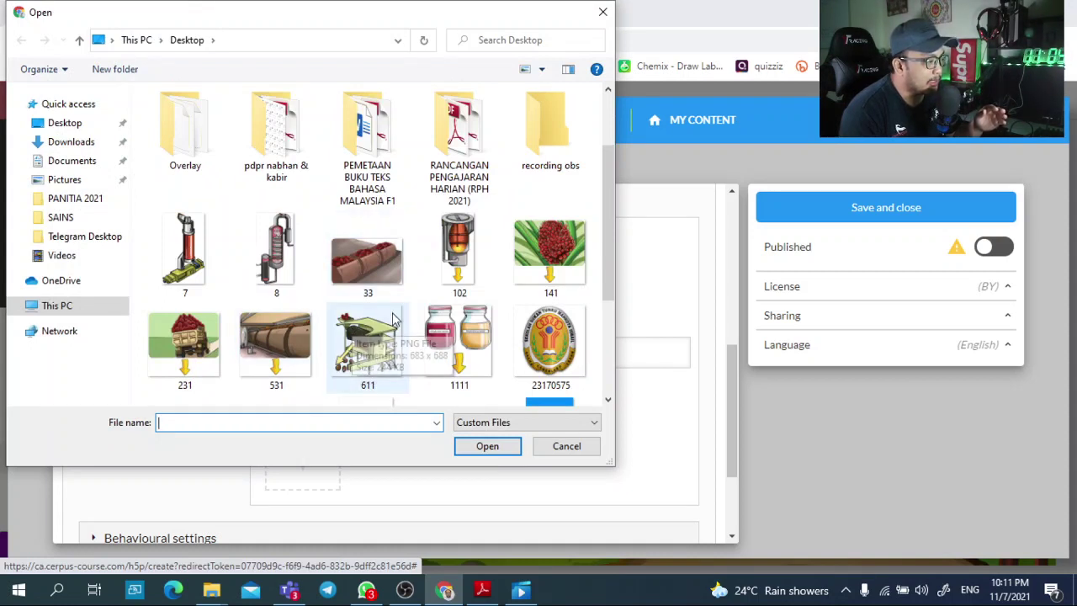
click(190, 258)
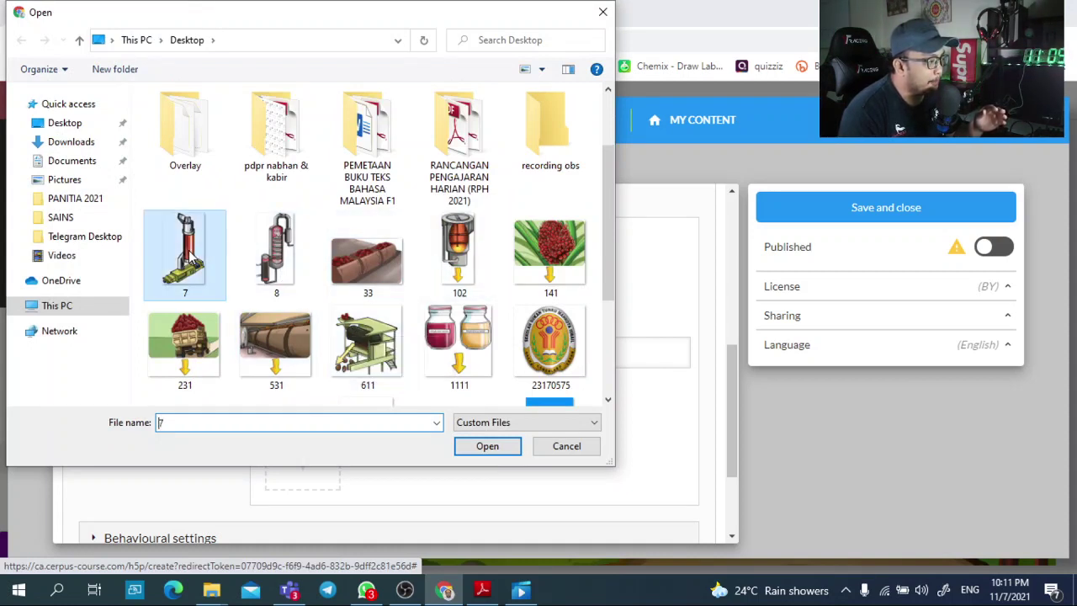
click(488, 447)
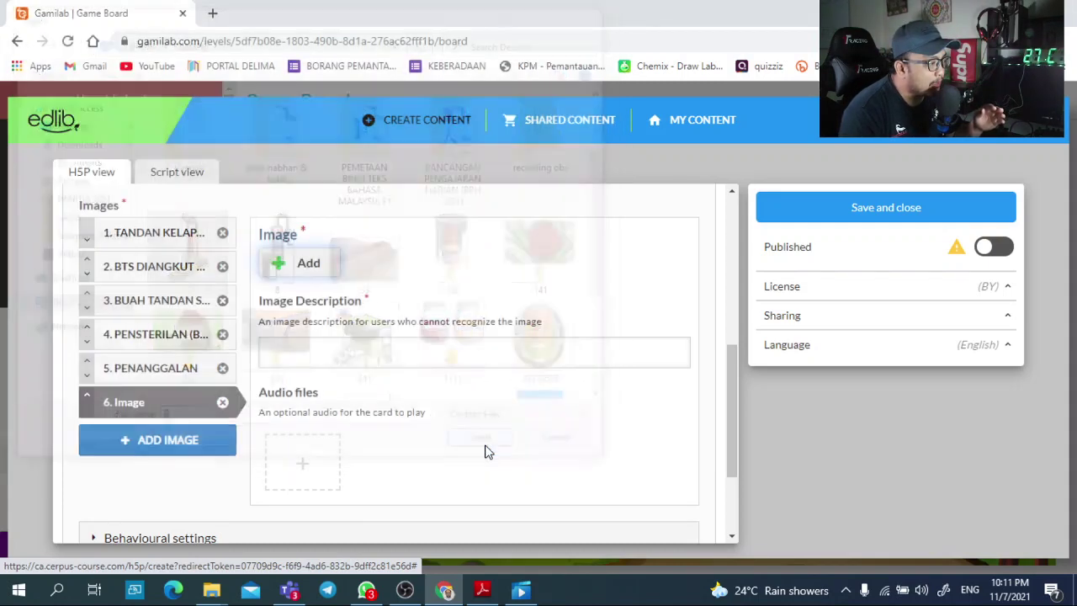
click(339, 378)
click(348, 426)
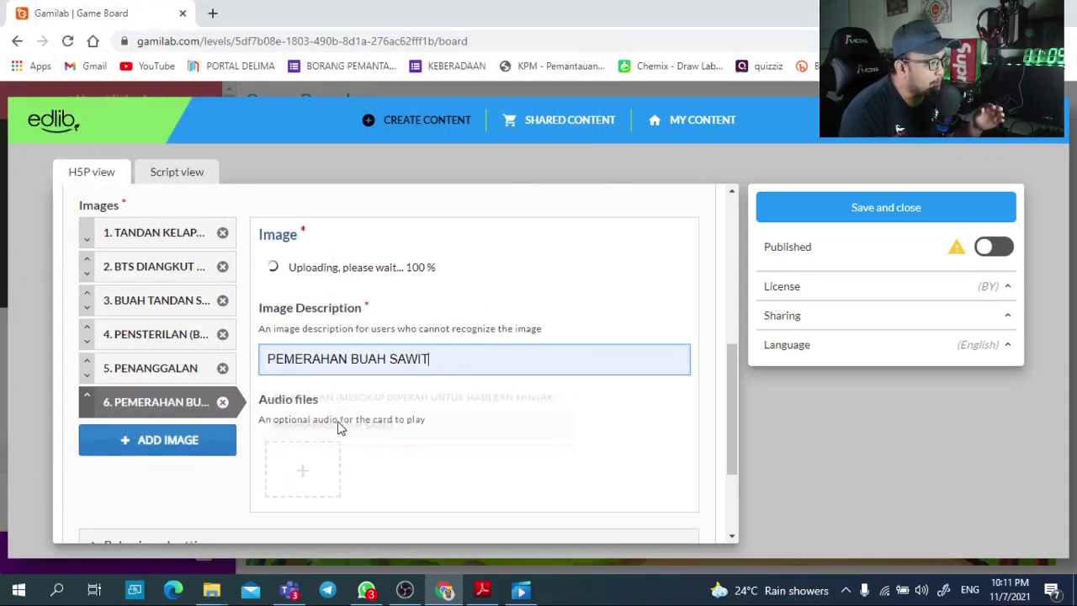
Step: Add a seventh sequence image using picture 102 from the Desktop and describe it as PENURASAN
click(165, 445)
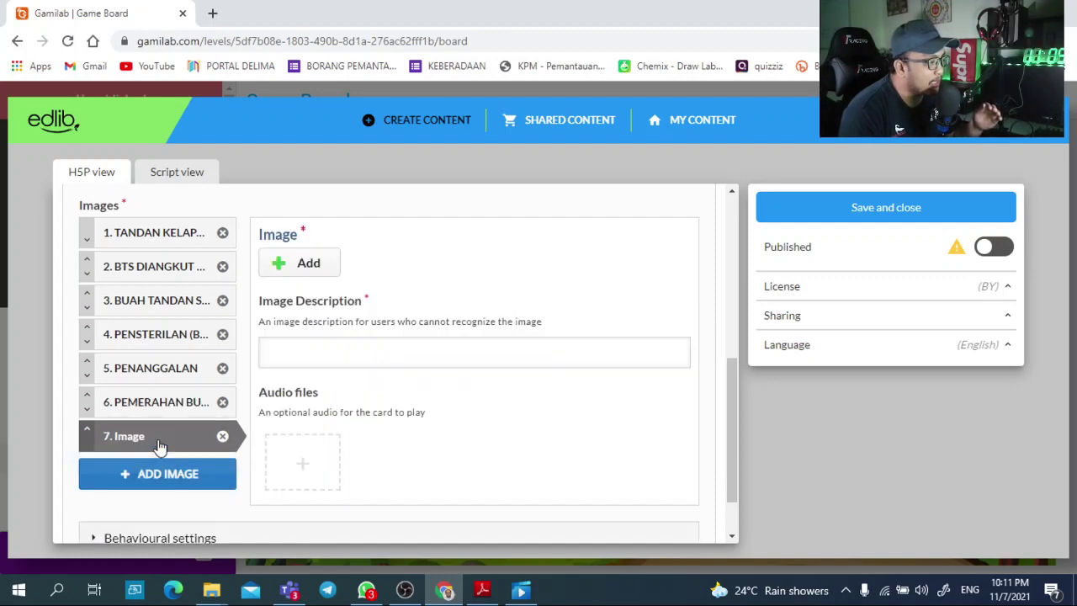
click(290, 261)
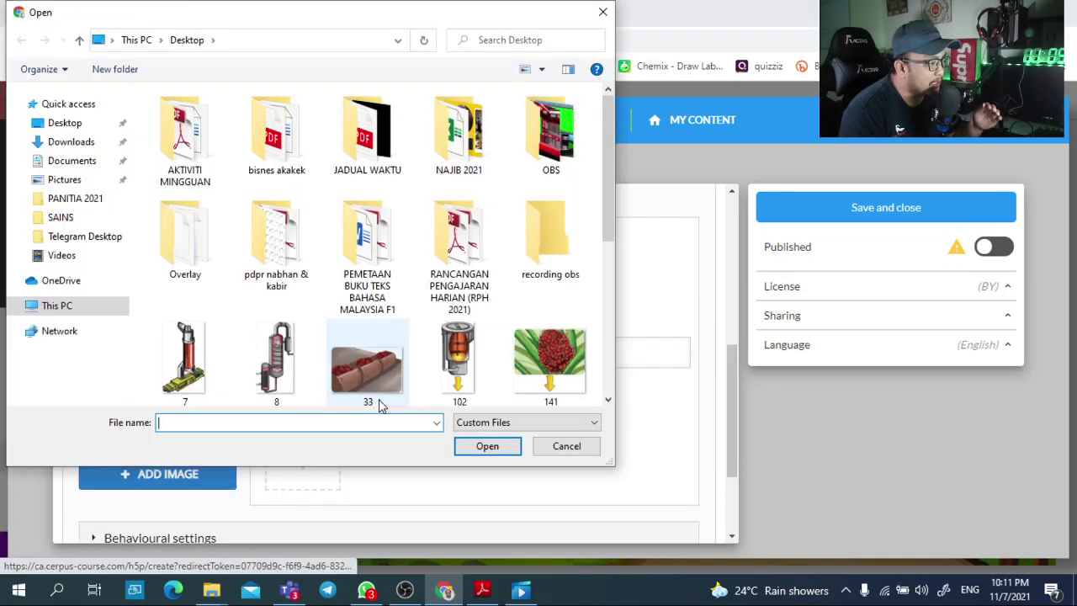
scroll(378, 404, down, 1)
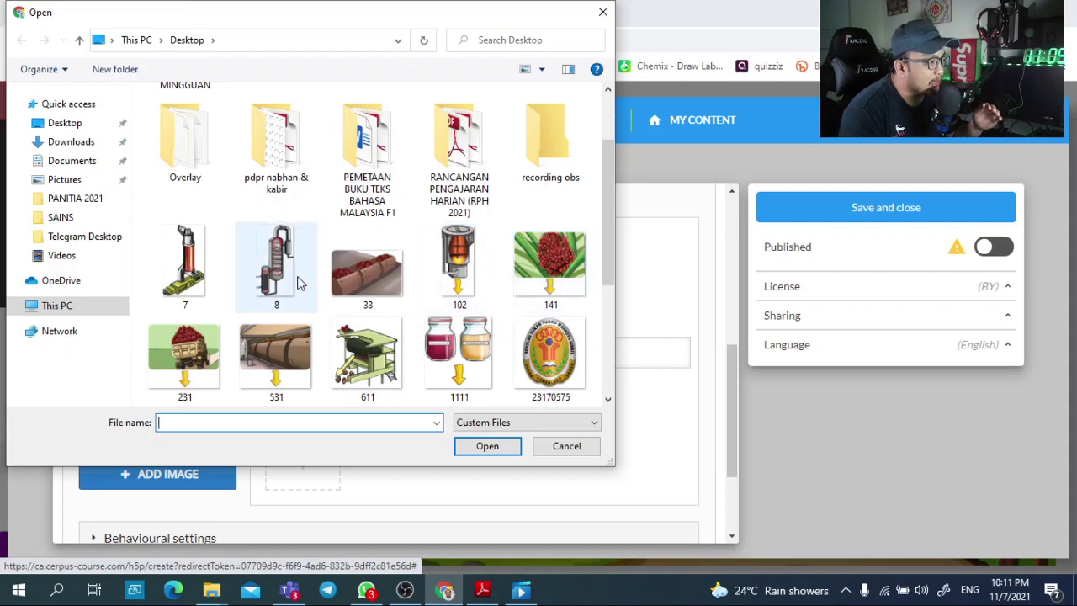
click(471, 271)
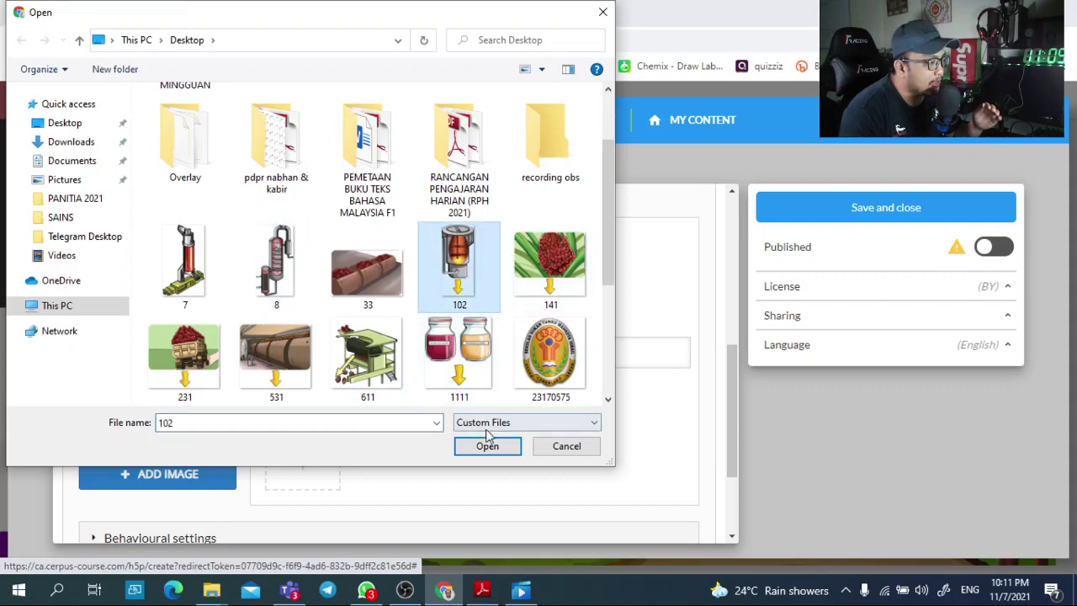
click(480, 449)
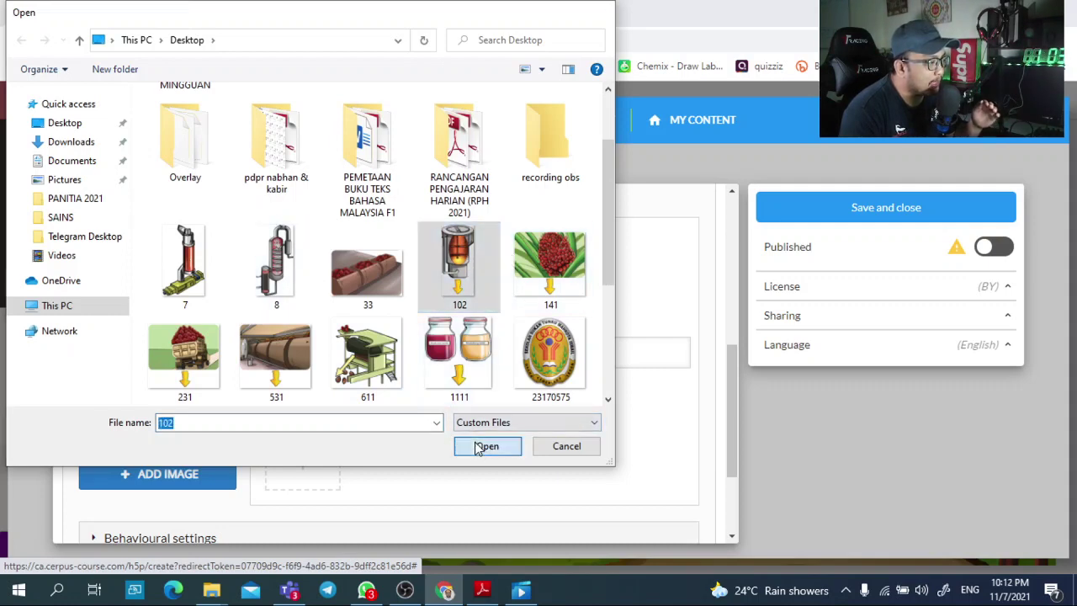
click(305, 362)
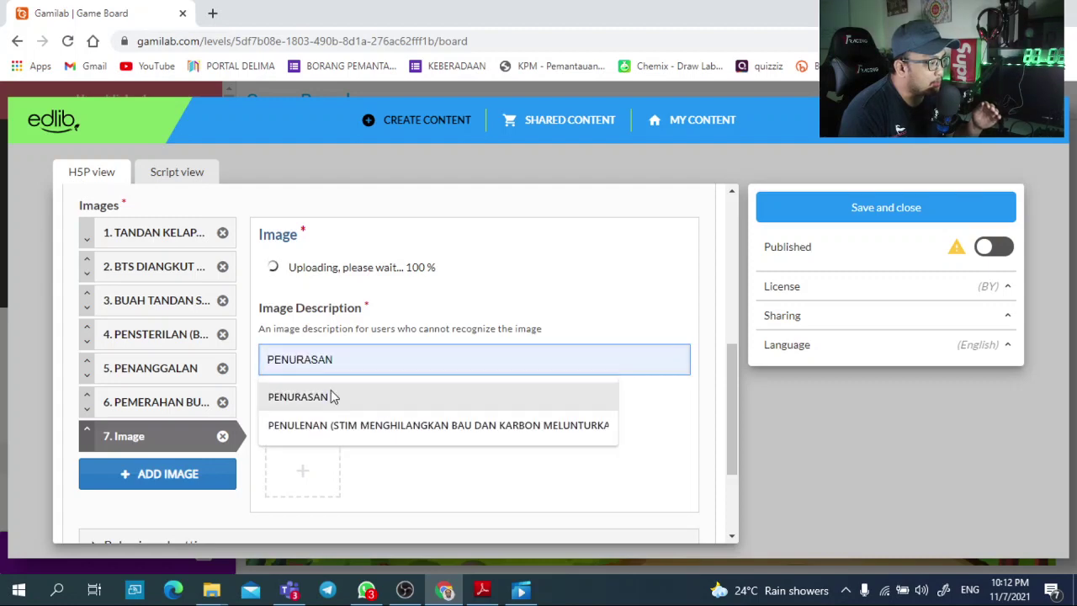
click(337, 397)
Step: Add an eighth sequence image using picture 8 from the Desktop and describe it as PENULENAN
click(169, 474)
click(306, 351)
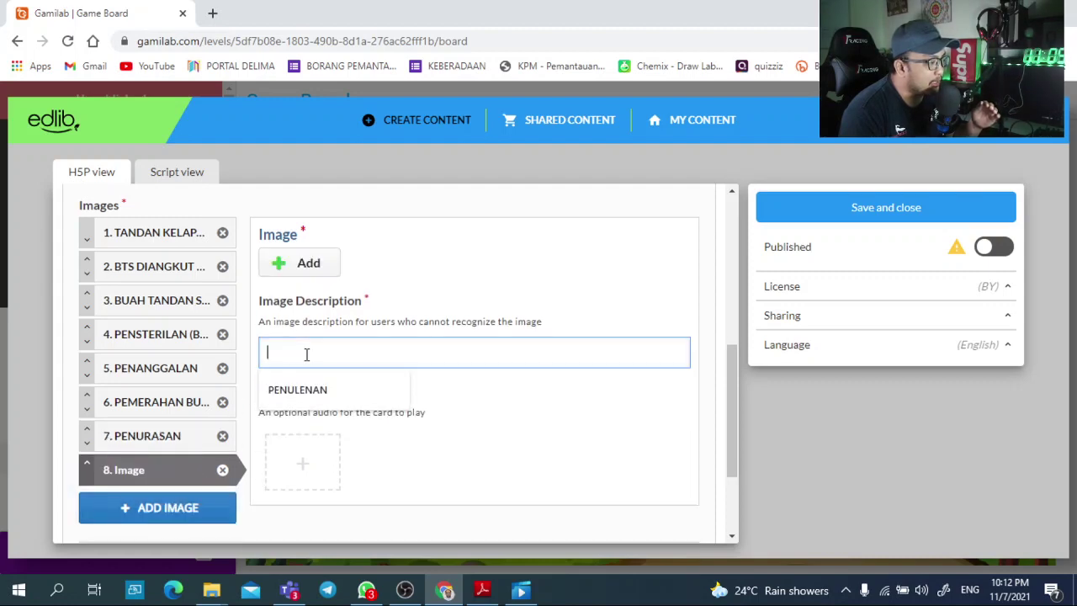
click(285, 264)
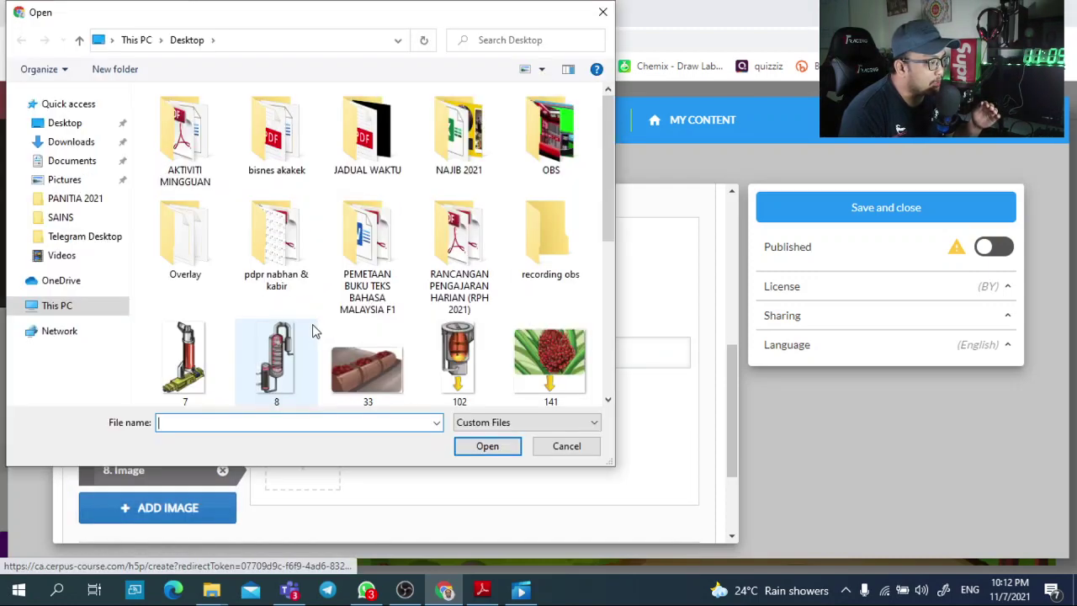
click(310, 332)
click(492, 446)
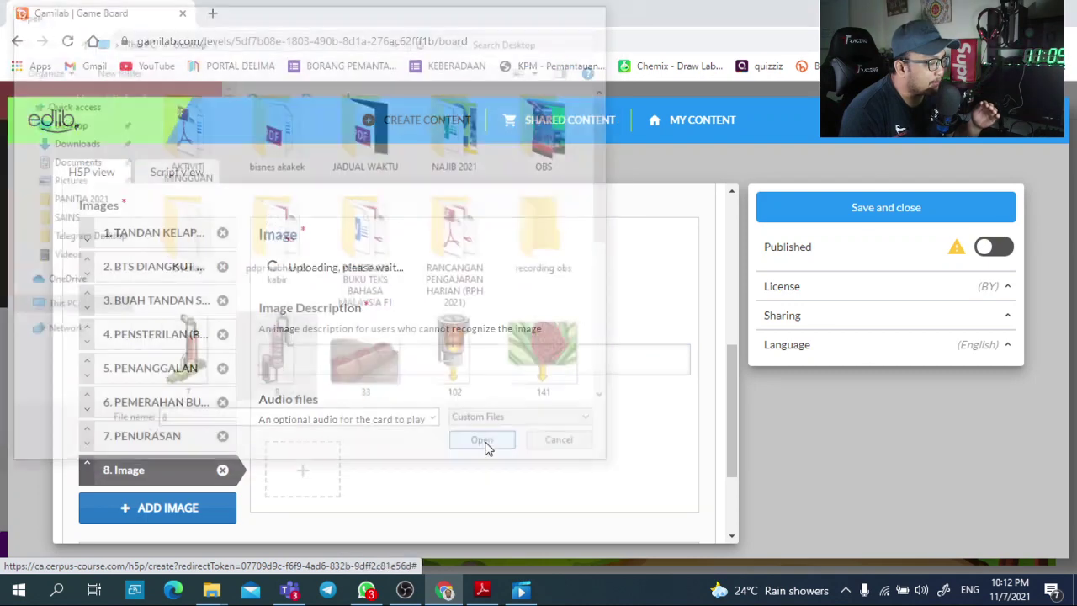
click(343, 360)
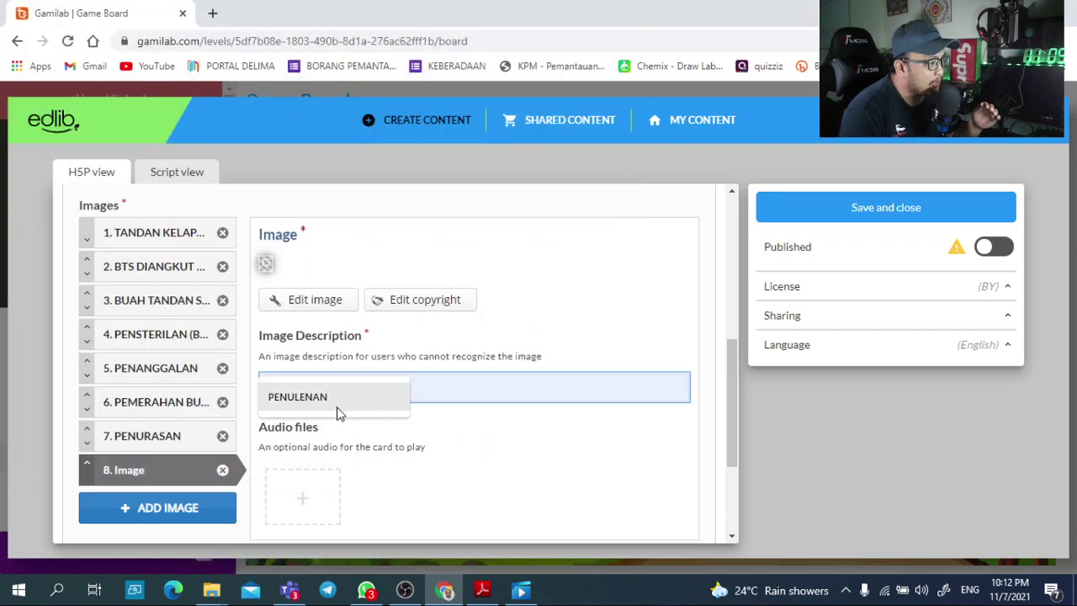
click(362, 395)
Step: Turn on Published for the image sequencing content, then save and close its editor
scroll(373, 438, down, 1)
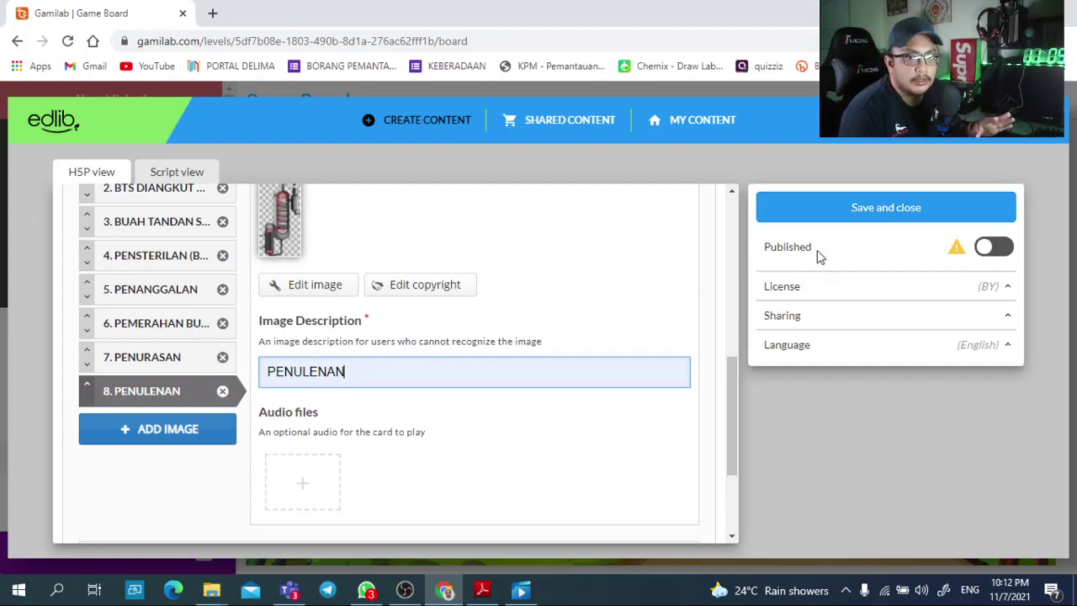
click(1001, 246)
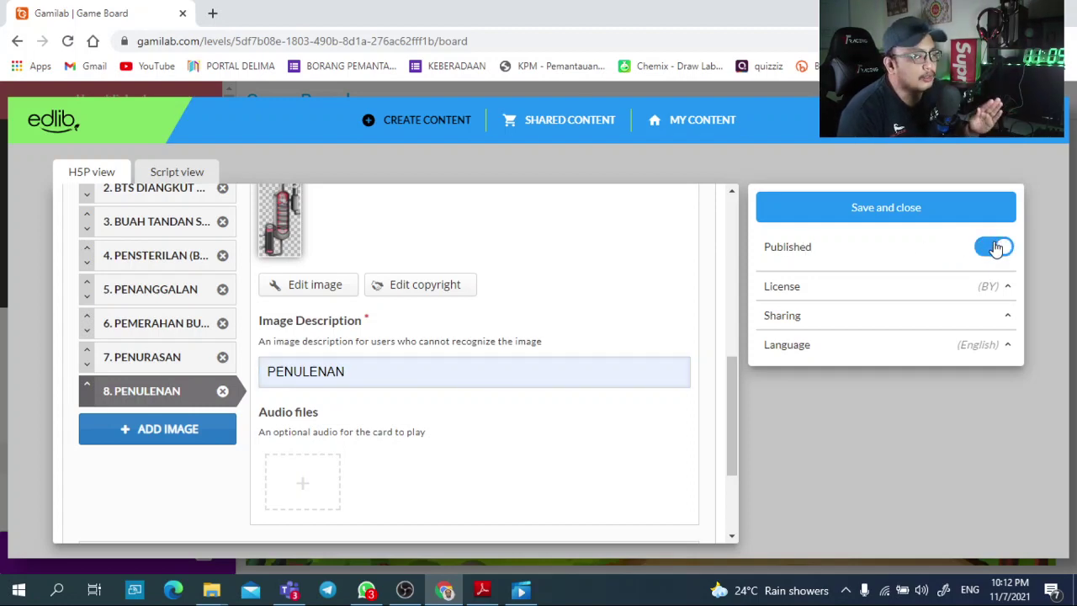
click(921, 216)
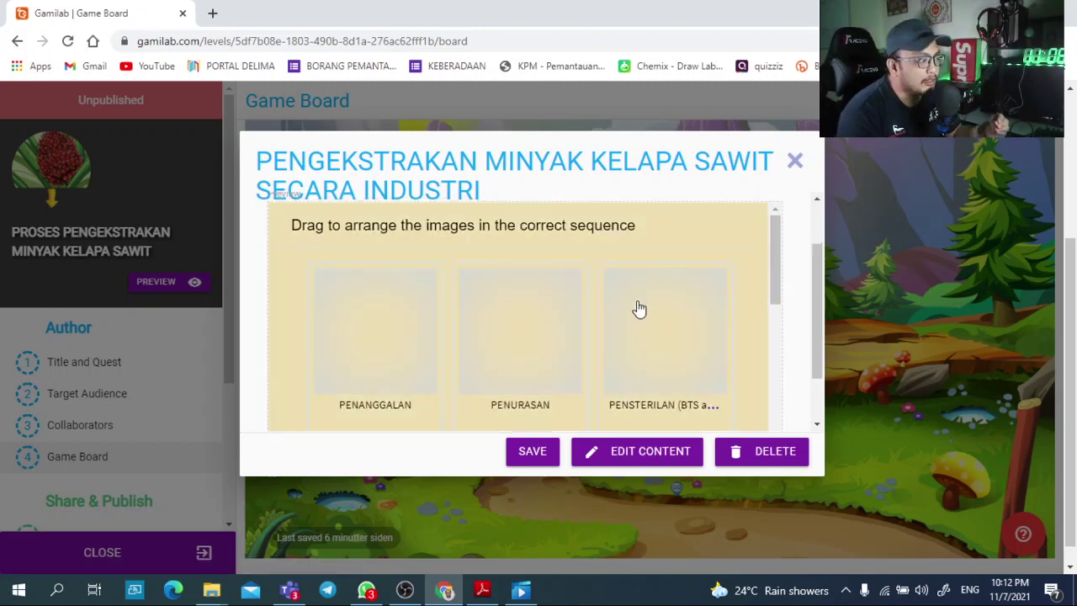
Step: Try out the sequencing preview by moving TANDAN KELAPA SAWIT to first place and the BTS DIANGKUT card to second
scroll(637, 308, down, 1)
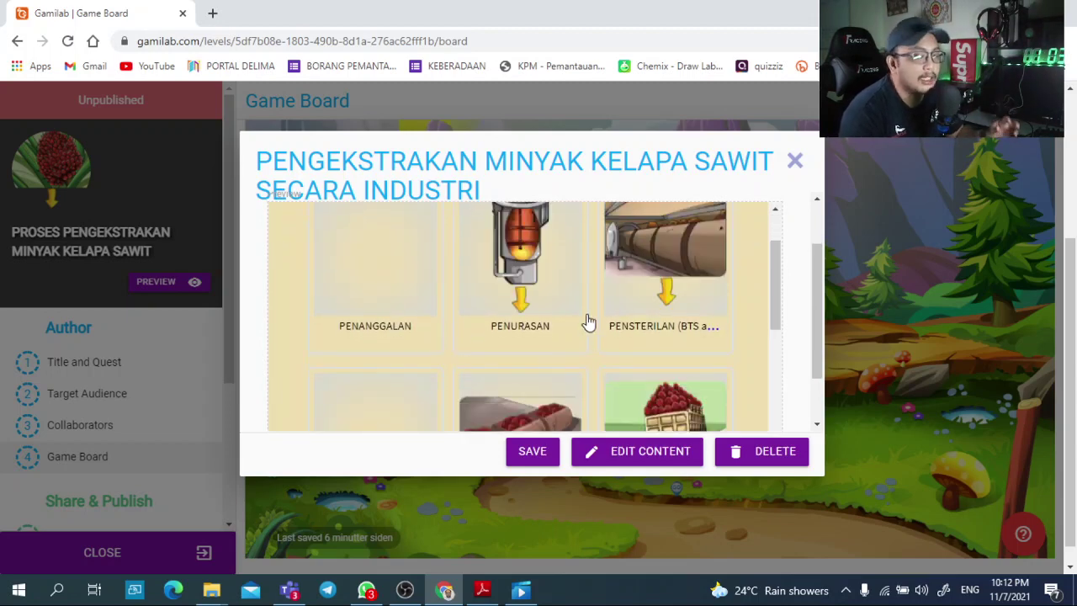
scroll(562, 329, down, 3)
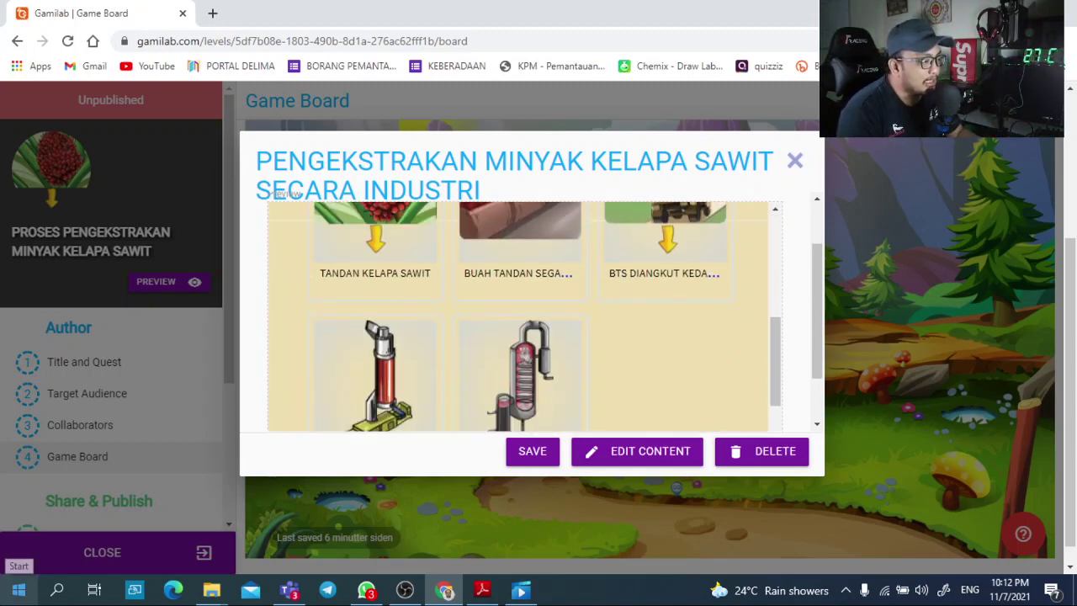
scroll(530, 299, up, 2)
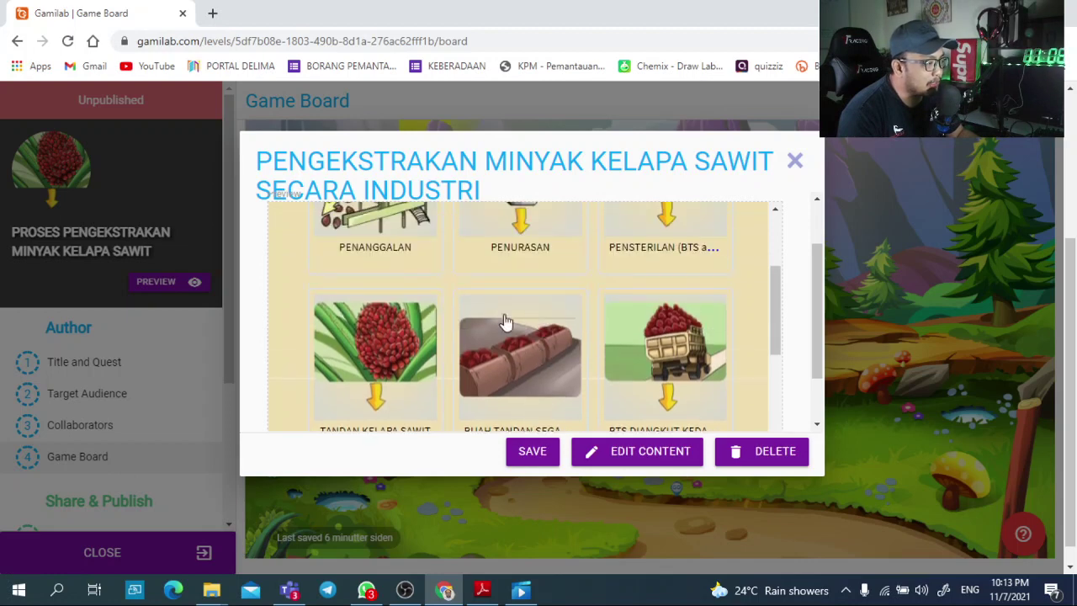
drag(394, 352, 398, 239)
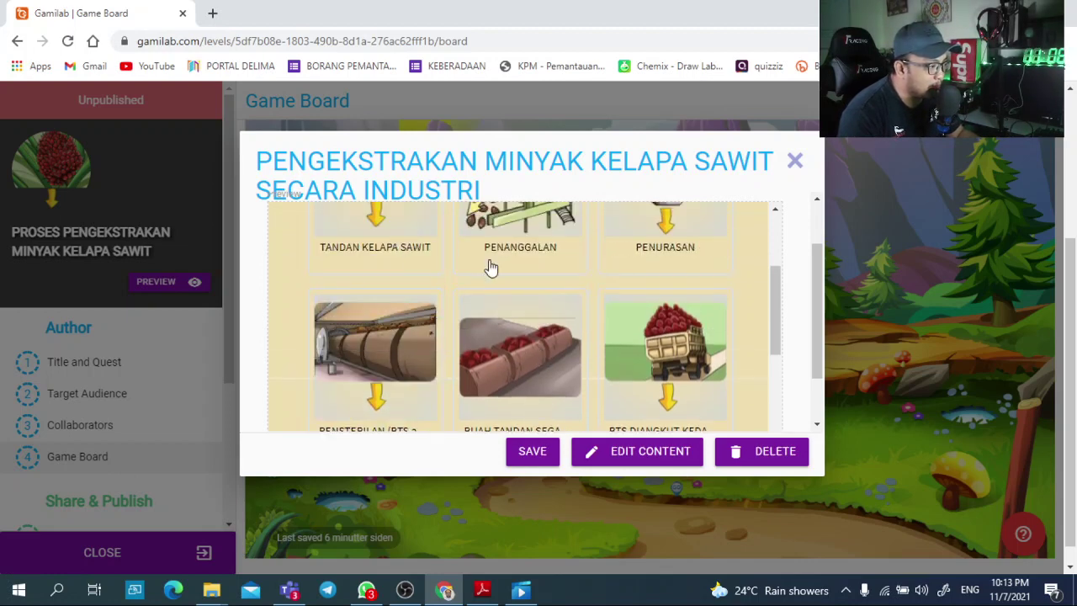
scroll(589, 320, up, 2)
scroll(590, 318, down, 3)
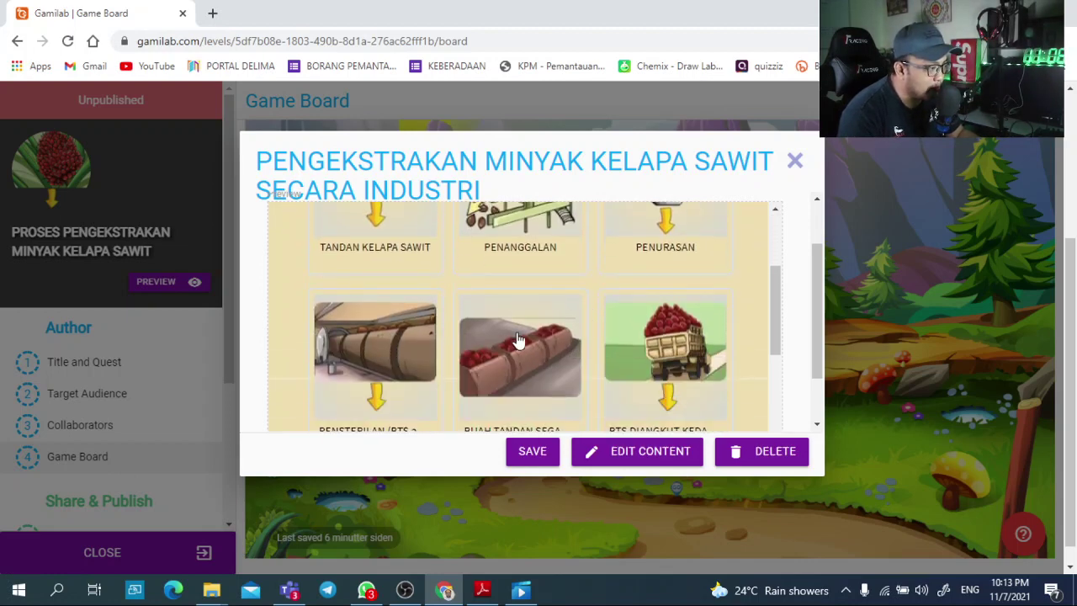
scroll(524, 341, down, 1)
drag(633, 311, 526, 368)
Step: Check the arranged sequence in the preview and review the marked cards, time spent, moves and score
scroll(526, 368, down, 5)
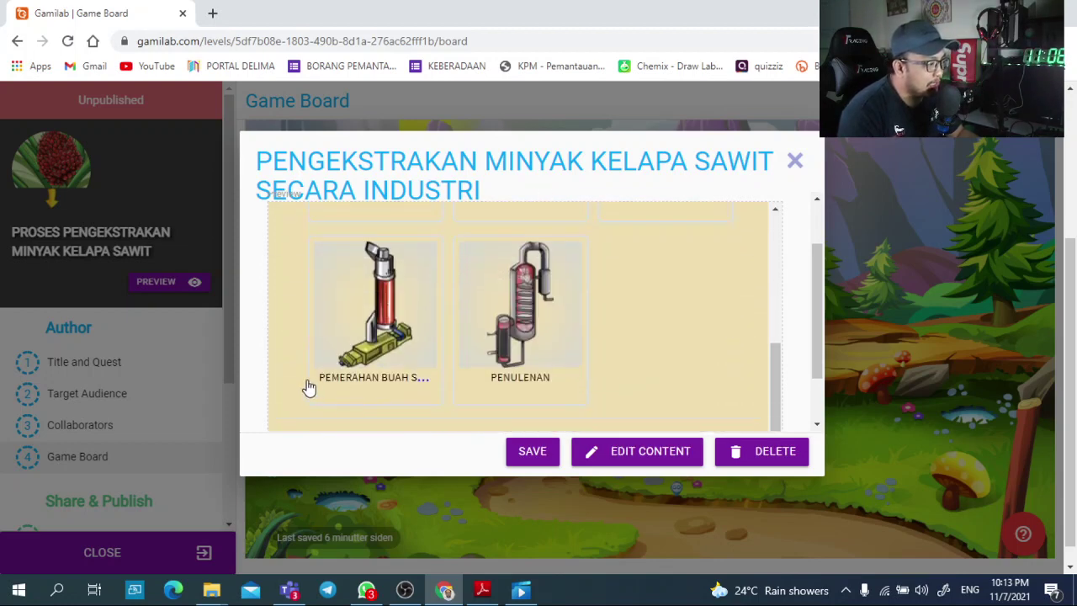
scroll(337, 368, down, 1)
click(334, 367)
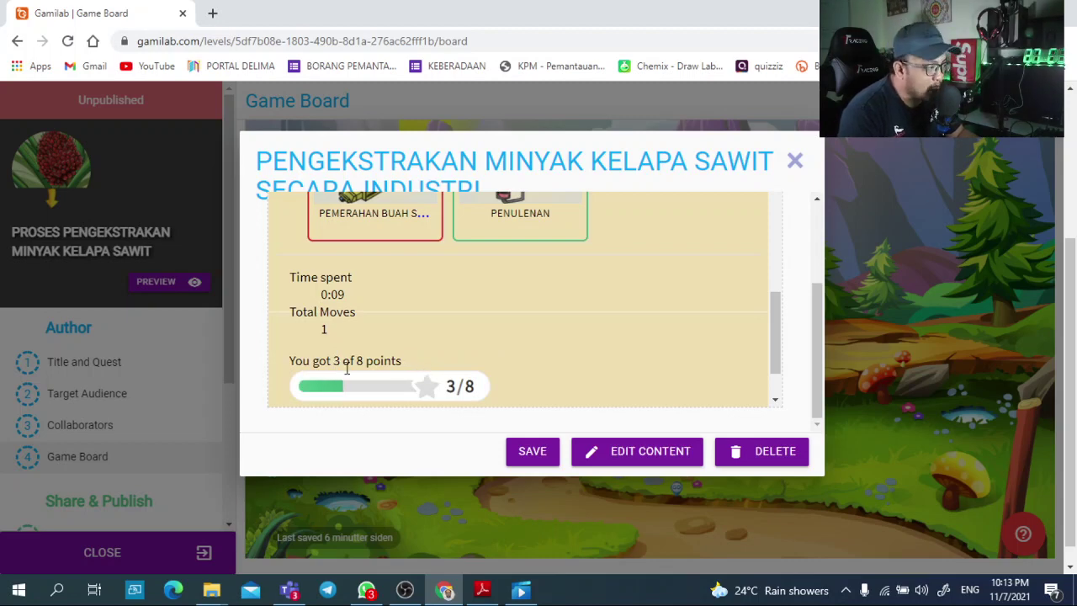
scroll(434, 364, up, 5)
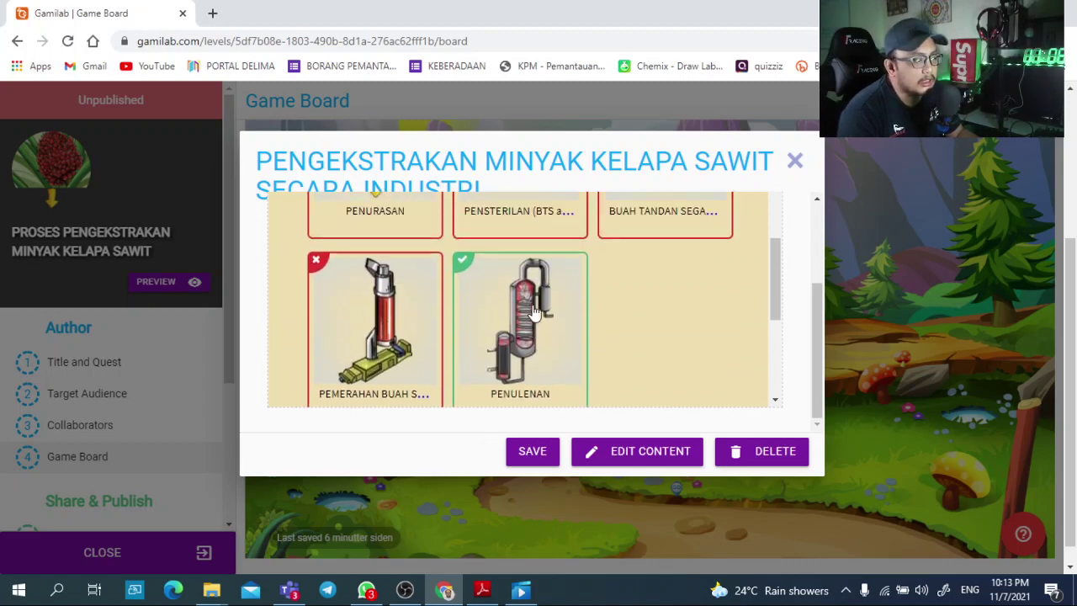
scroll(533, 313, down, 5)
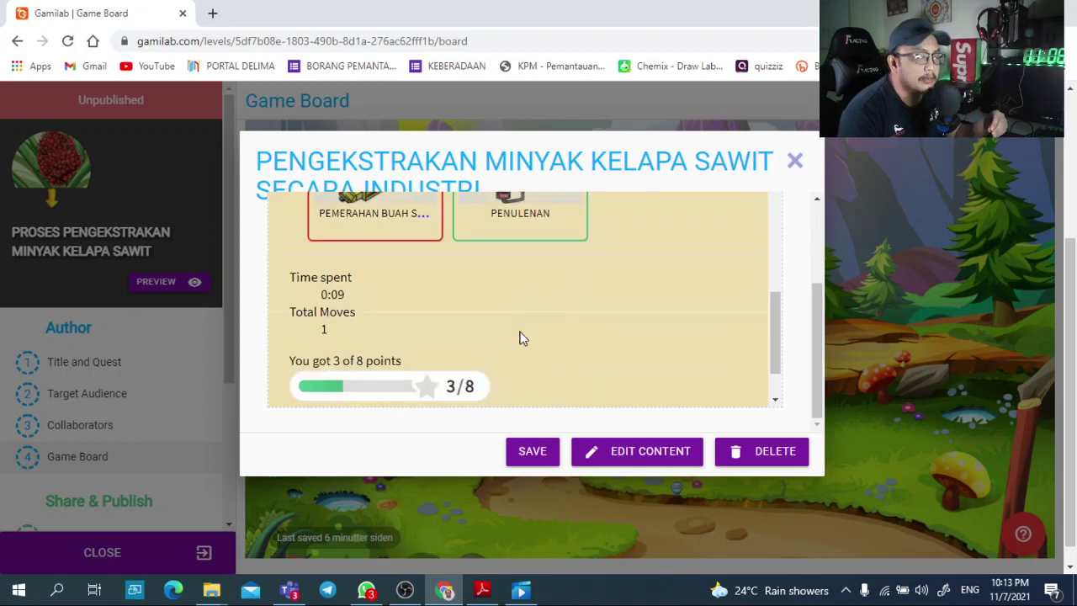
scroll(509, 341, down, 1)
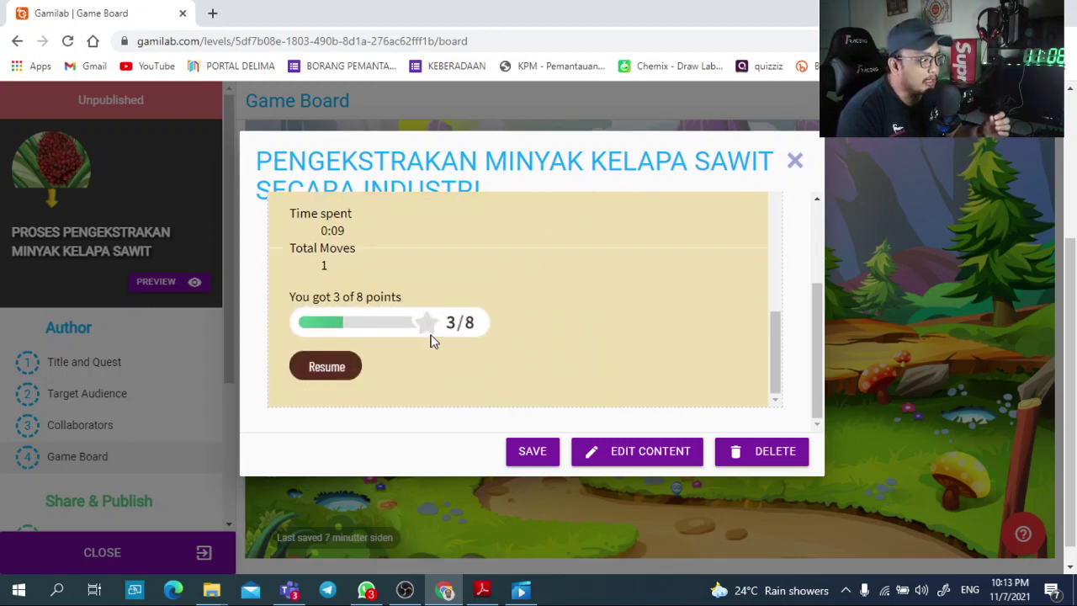
scroll(455, 328, up, 3)
scroll(537, 313, down, 3)
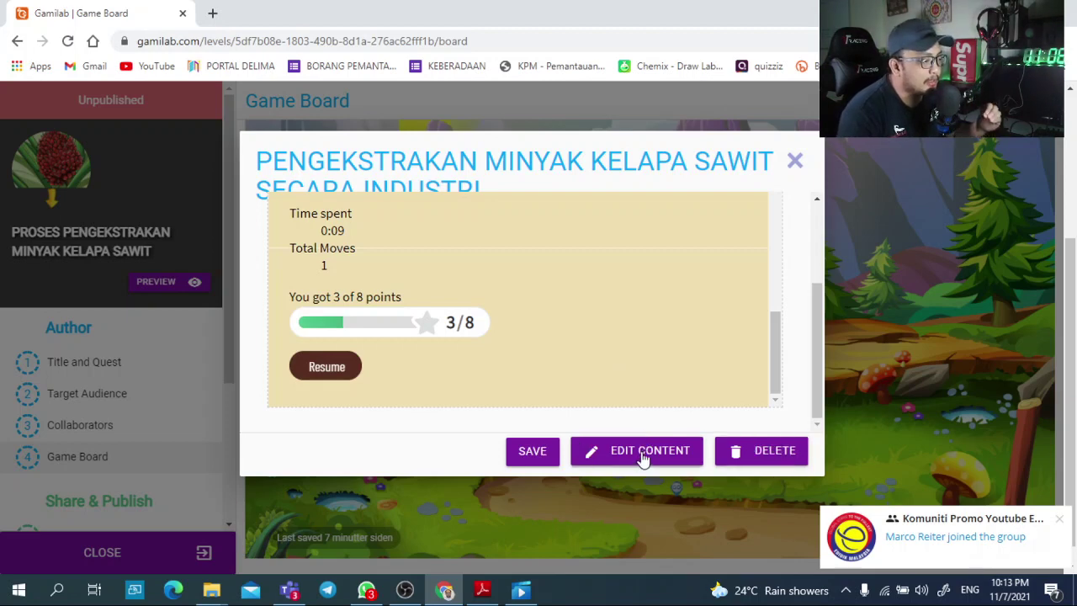
Step: Save the activity node and move its marker onto the dirt path of the game board
click(532, 453)
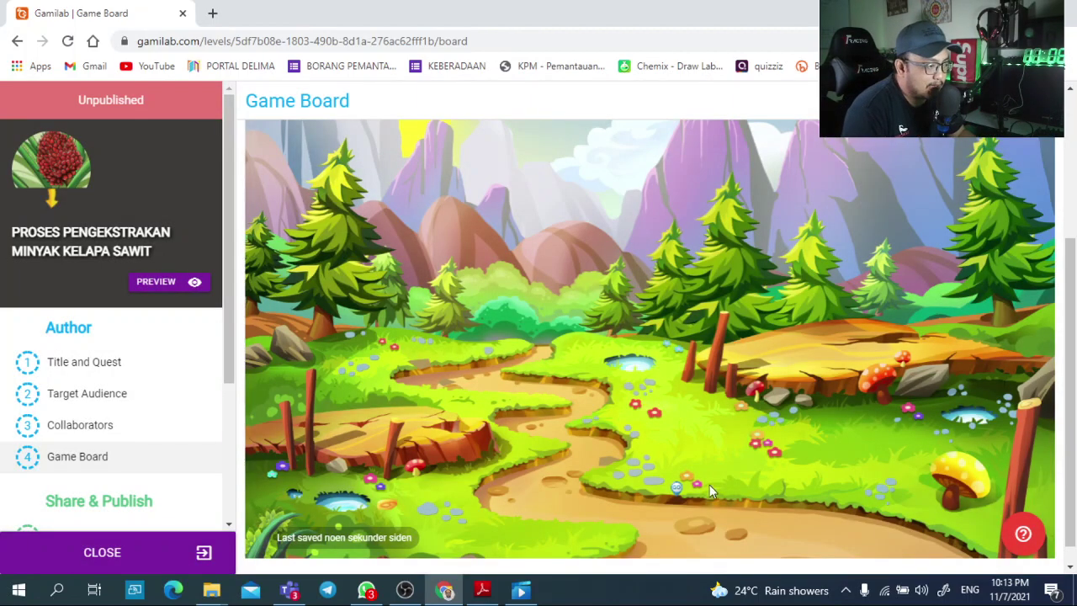
mouse_move(682, 497)
mouse_down()
mouse_move(620, 497)
mouse_move(615, 508)
mouse_up()
key(ctrl+plus)
key(ctrl+plus)
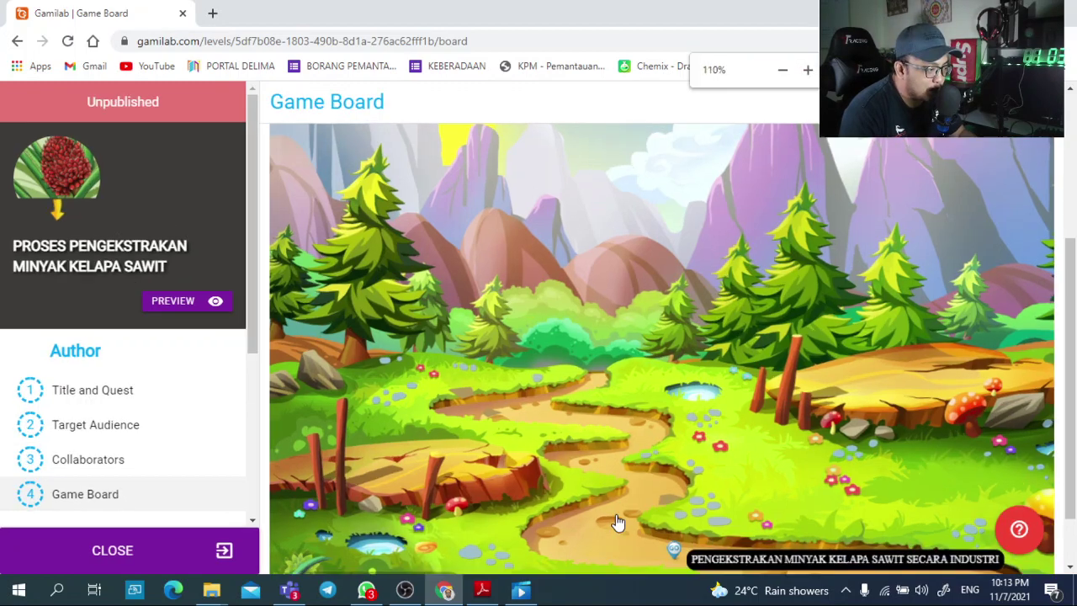
scroll(711, 337, down, 3)
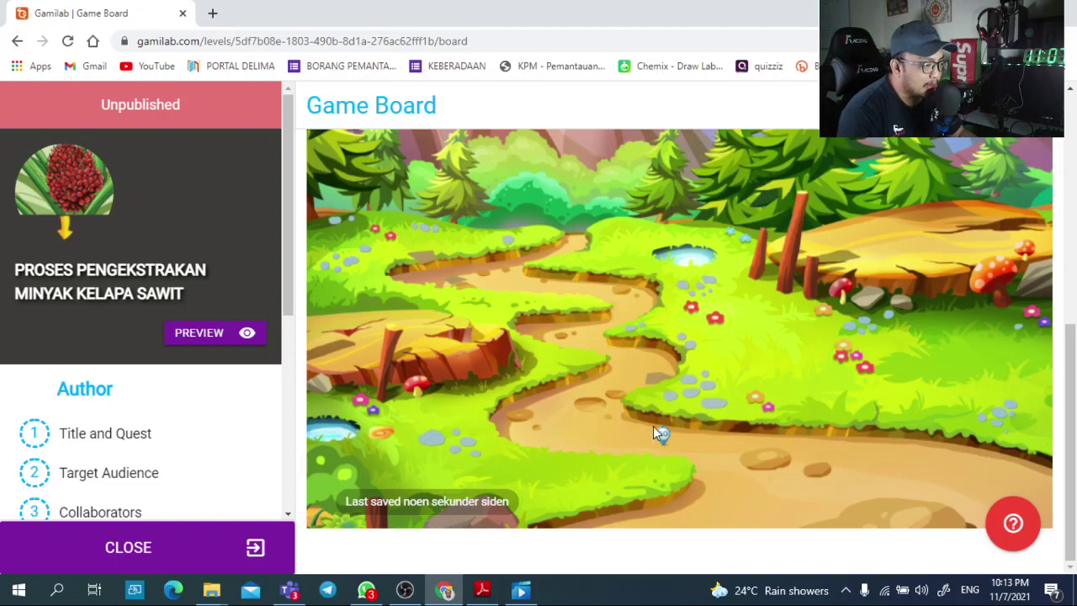
key(ctrl+minus)
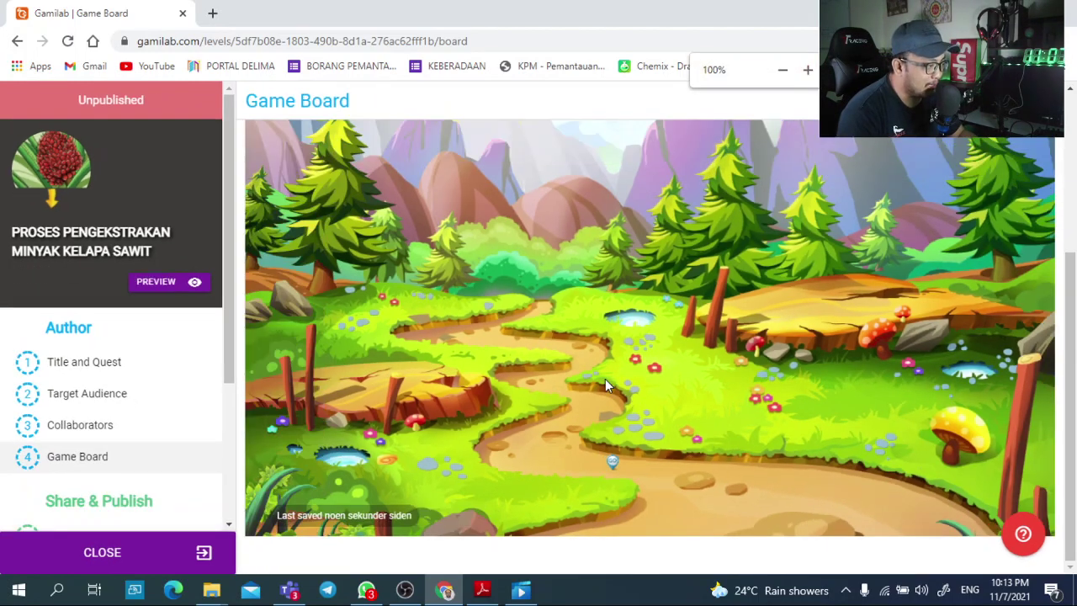
Step: Open the High Score Settings and enable showing the high-score list in the game
scroll(160, 396, down, 1)
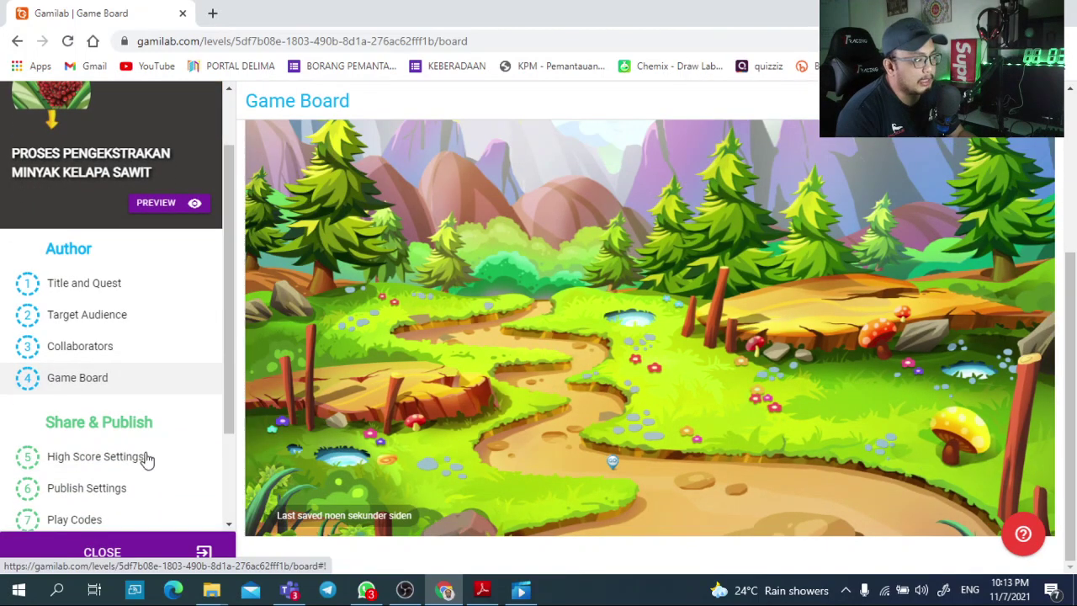
scroll(133, 438, down, 1)
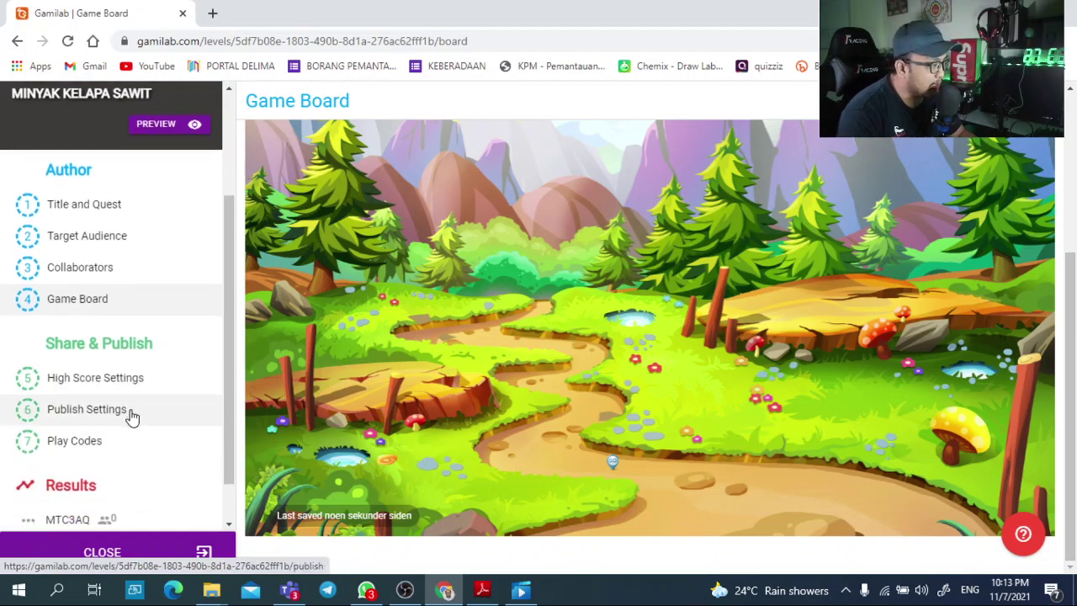
click(113, 387)
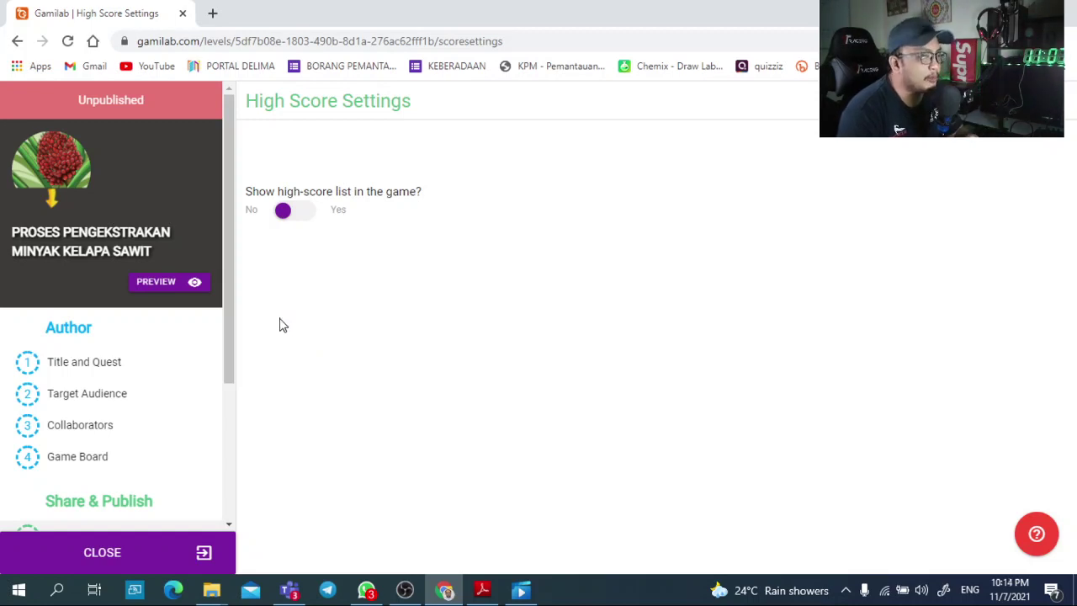
scroll(185, 387, down, 2)
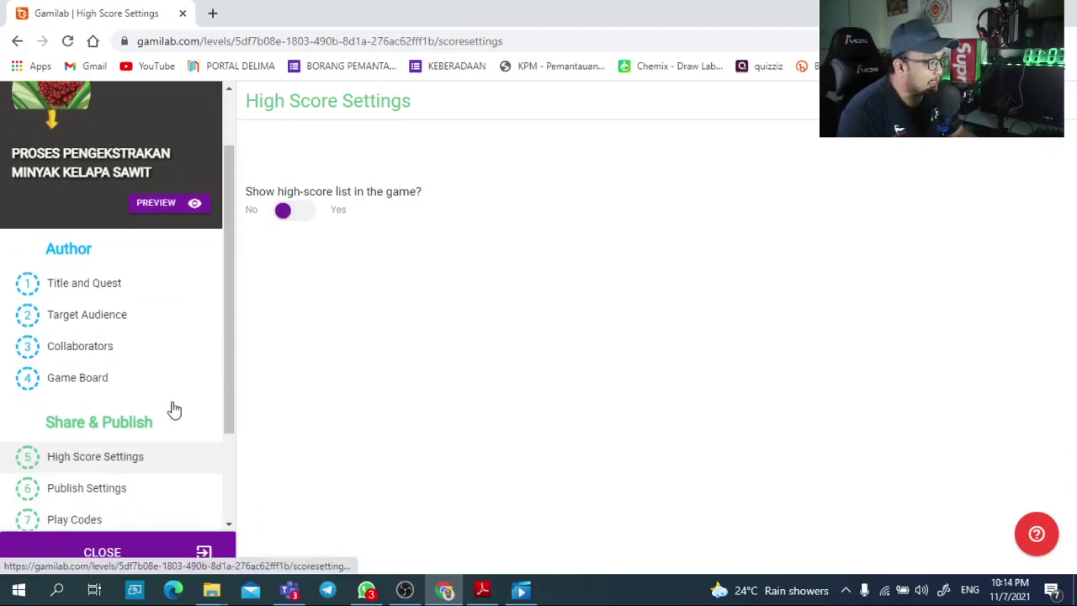
click(282, 210)
click(284, 211)
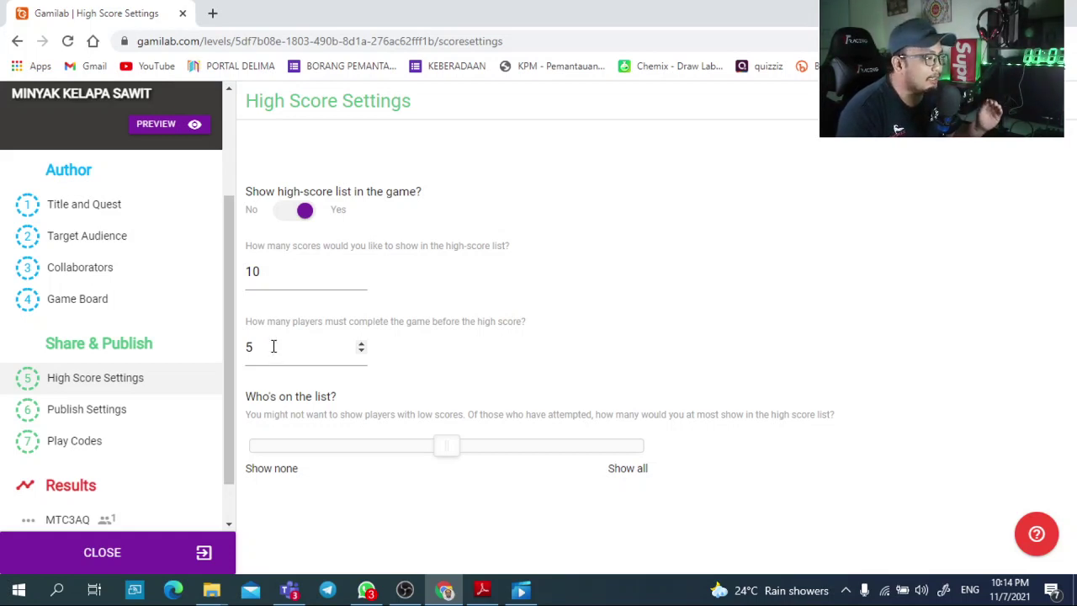
Step: Require 2 players to complete the game before the high score appears, and set who is listed to Show all
click(361, 350)
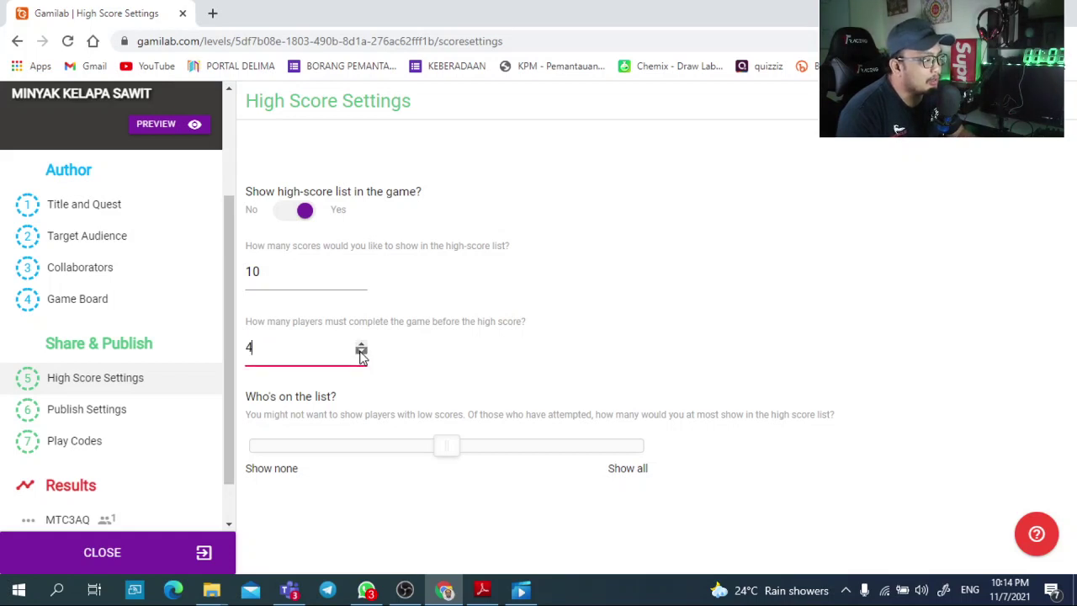
double_click(361, 350)
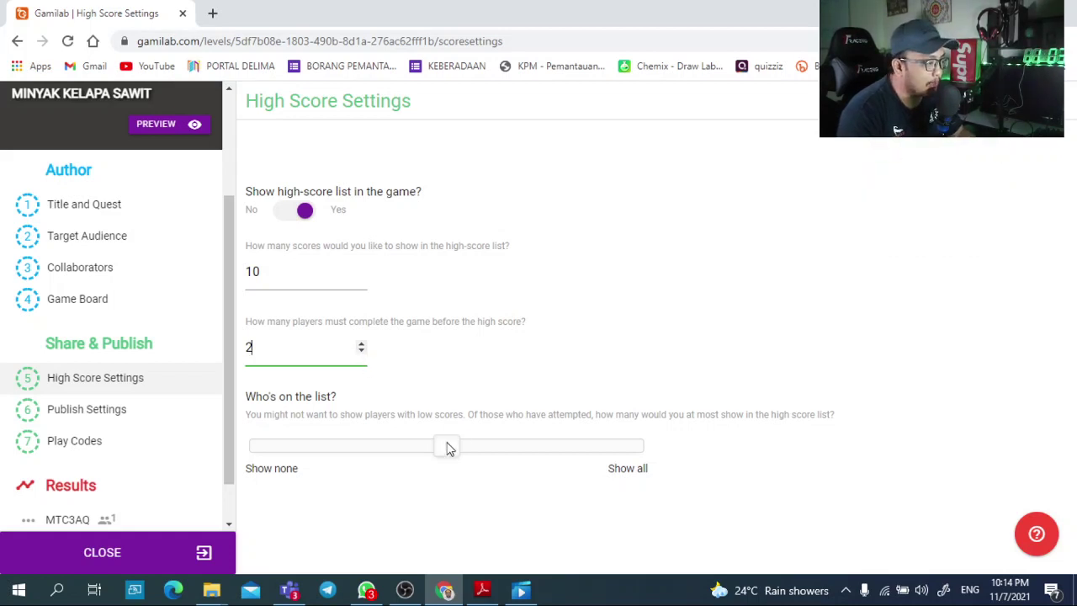
drag(453, 456, 656, 469)
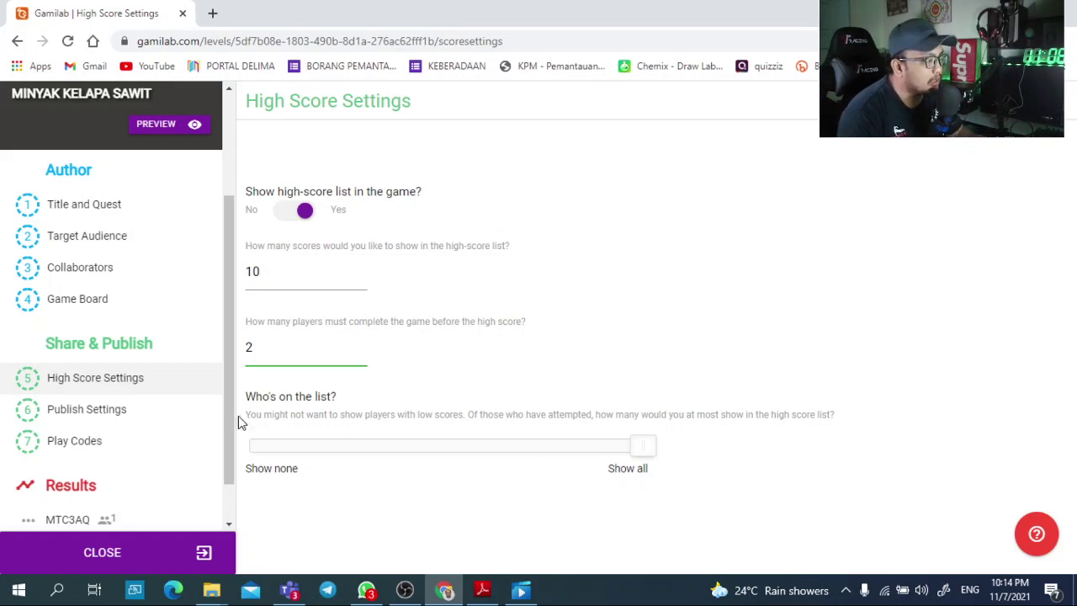
Step: In the Publish Settings, disallow others from copying and redistributing the game, and publish it
click(89, 411)
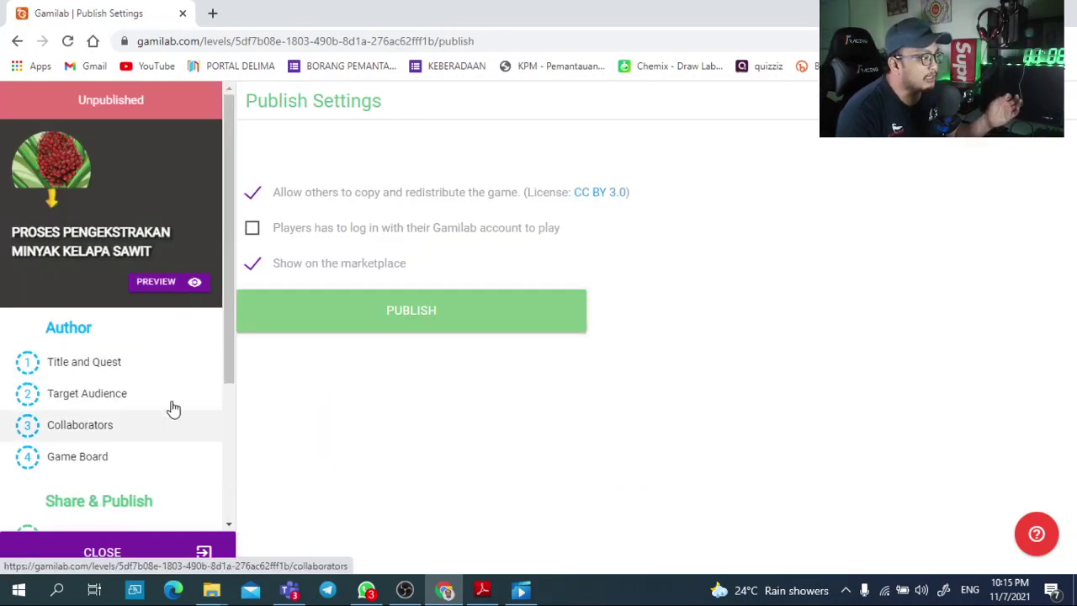
scroll(26, 452, down, 3)
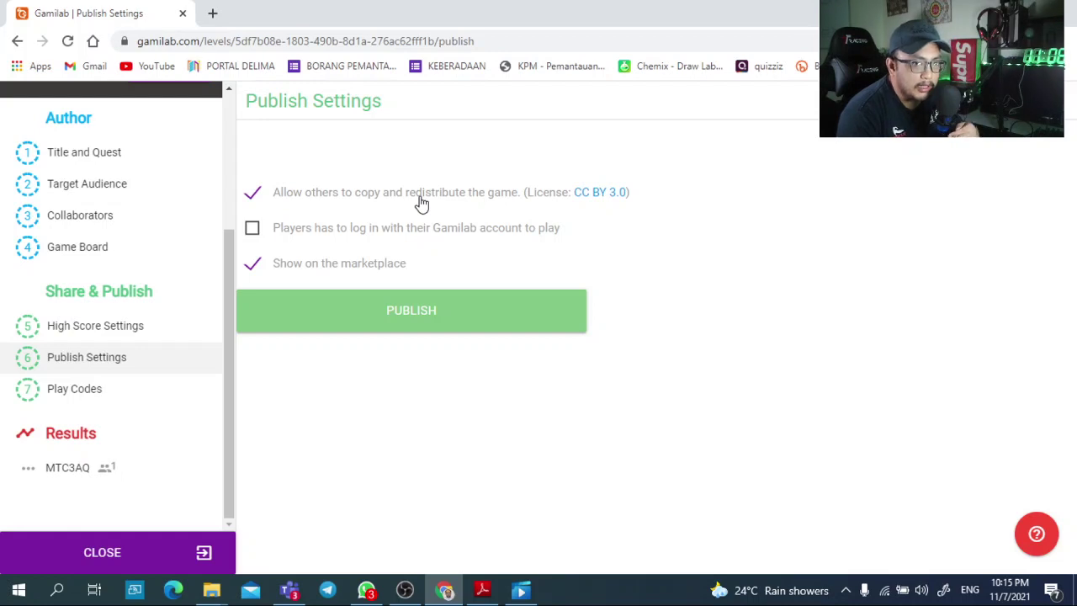
click(254, 194)
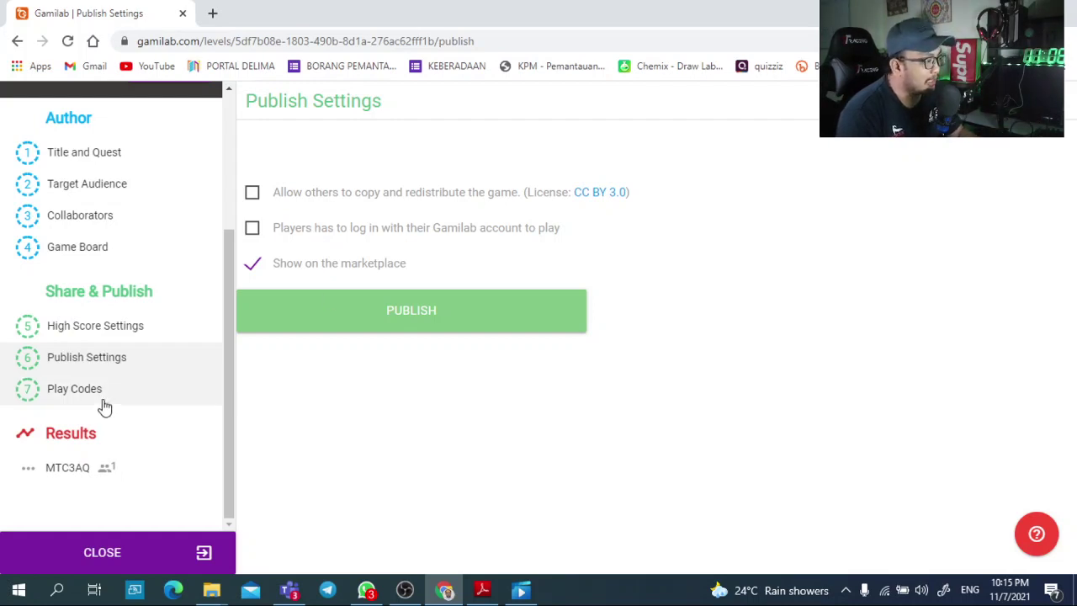
click(366, 307)
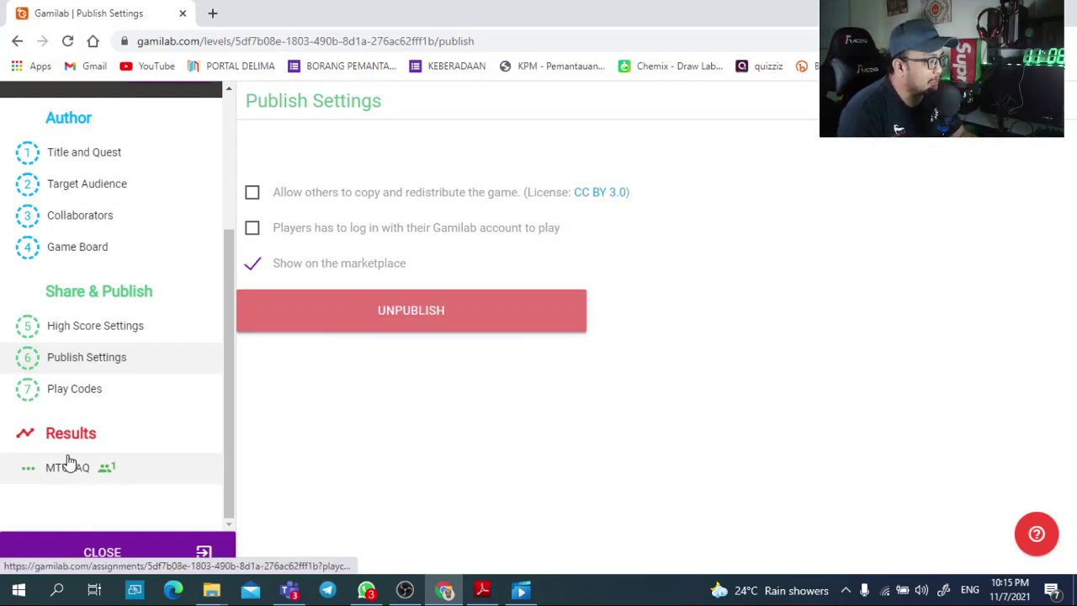
Step: Open the game's existing play code and copy its link to play
click(88, 389)
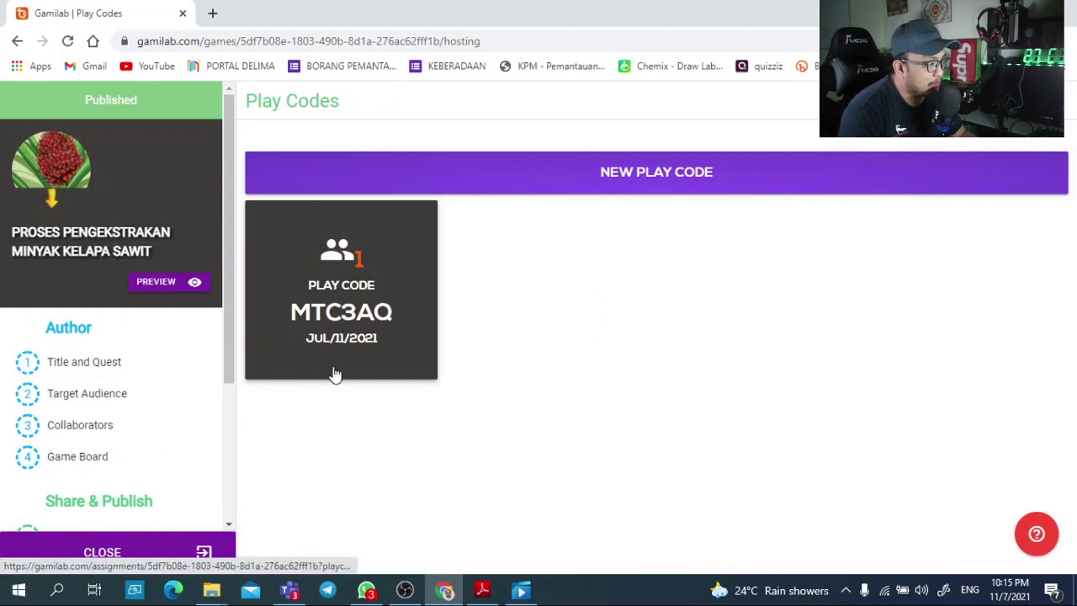
click(363, 308)
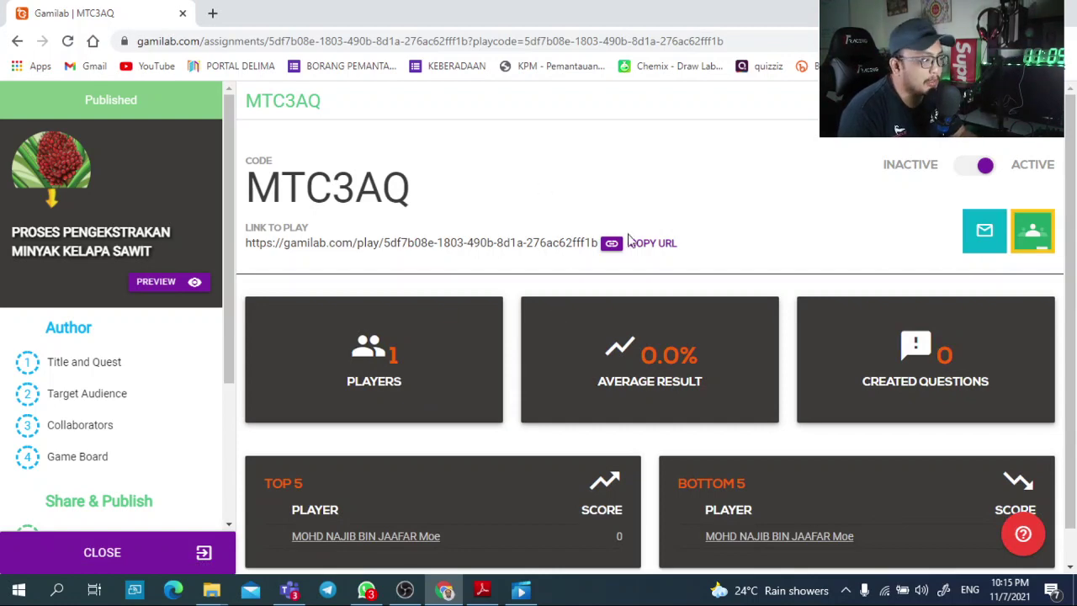
click(657, 246)
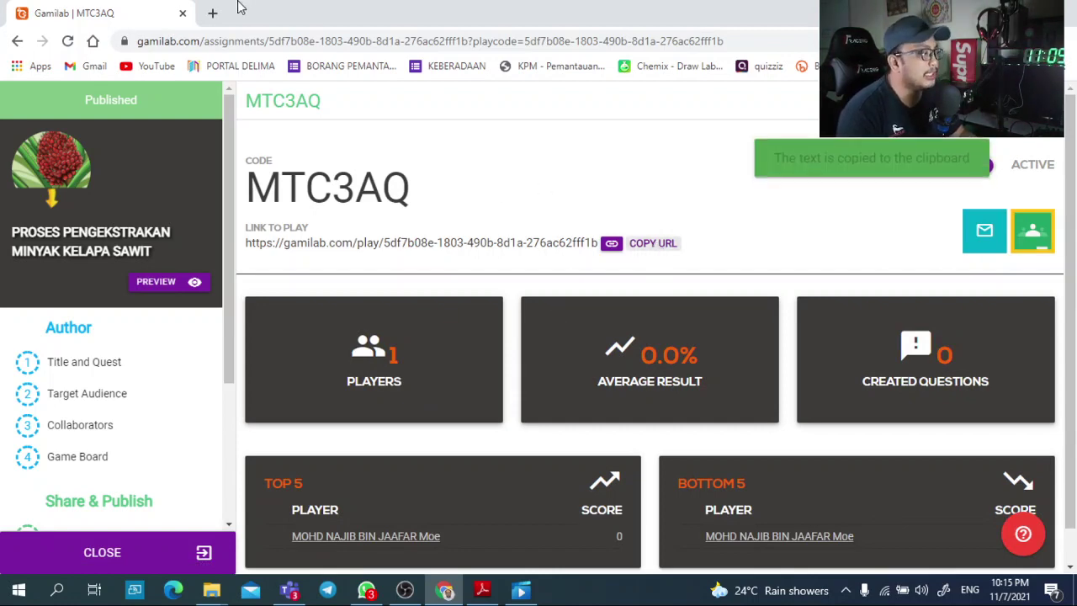
Step: Open the copied play link in a new browser tab and start the game PROSES PENGEKSTRAKAN MINYAK KELAPA SAWIT
click(215, 14)
click(294, 38)
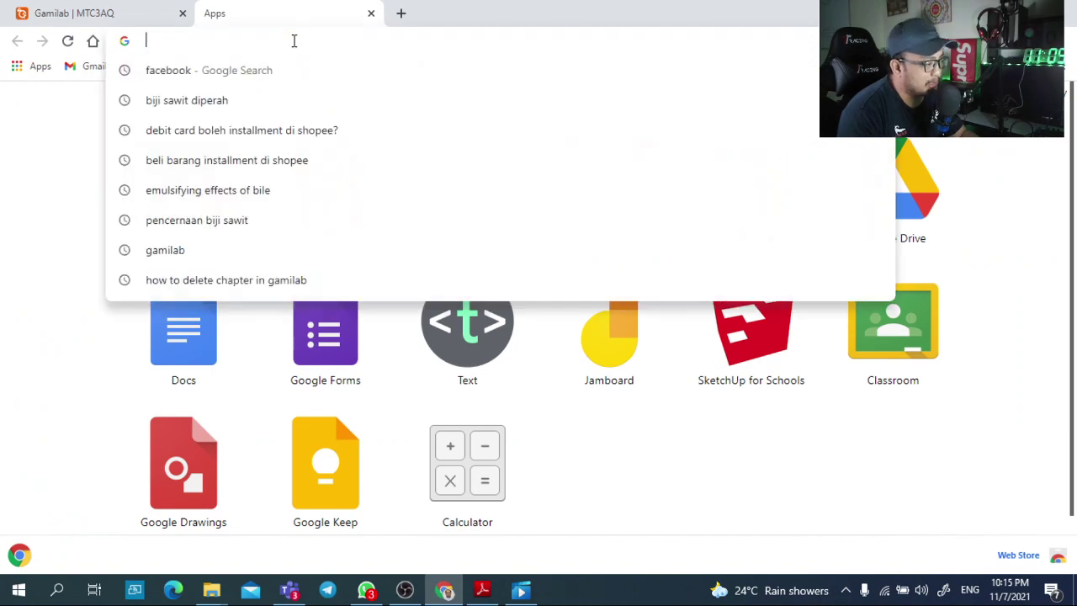
key(ctrl+v)
key(Return)
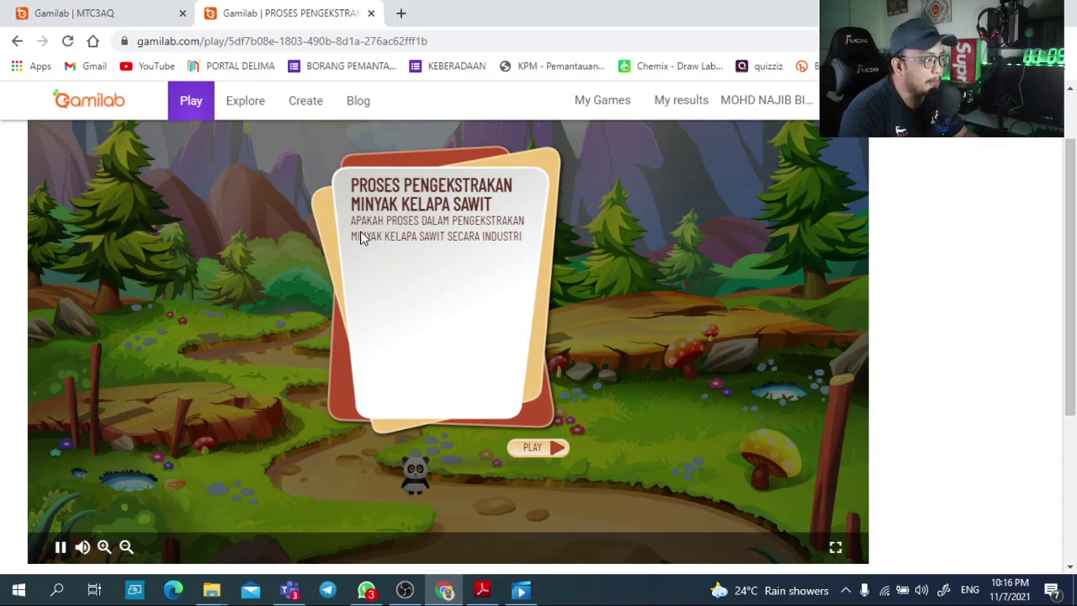
click(541, 457)
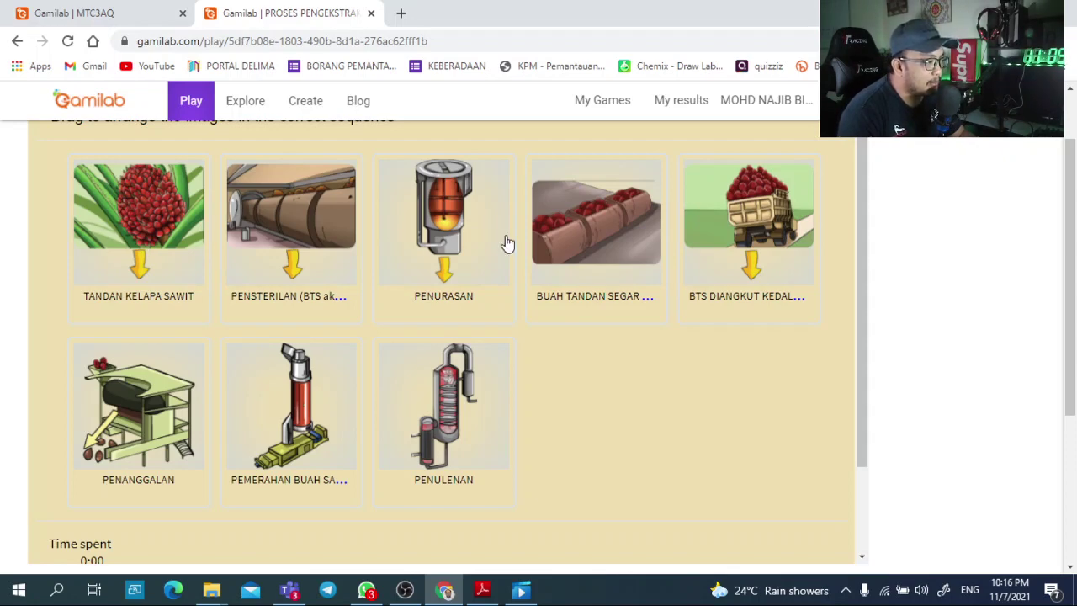
Step: Arrange the images as Tandan Kelapa Sawit, BTS Diangkut, Buah Tandan Segar, Pensterilan, Penanggalan, Pemerahan, Penurasan, Penulenan, and check the sequence
drag(777, 223, 346, 204)
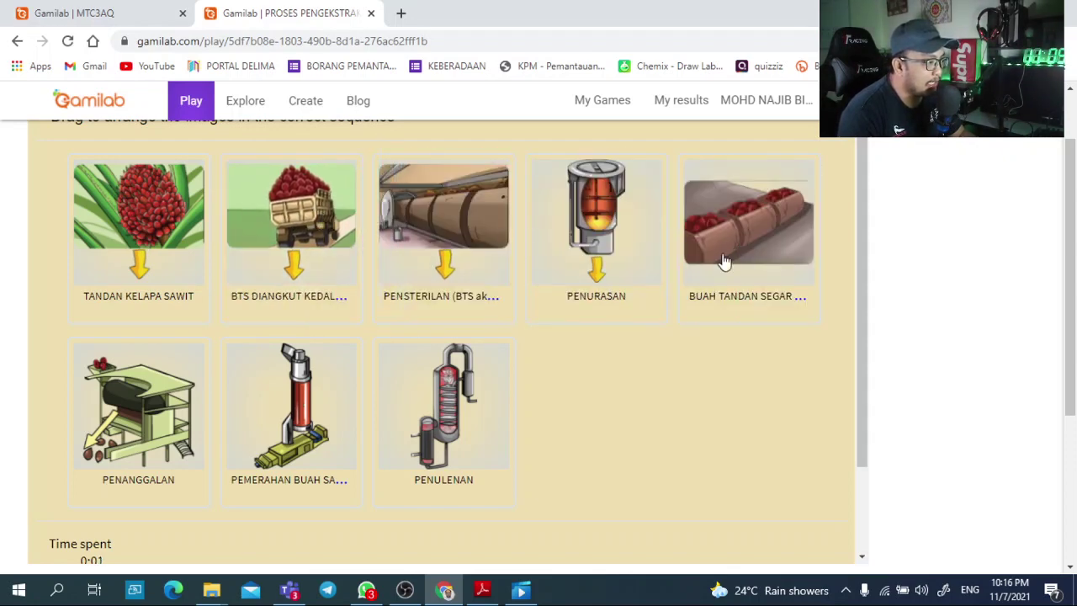
drag(724, 257, 445, 250)
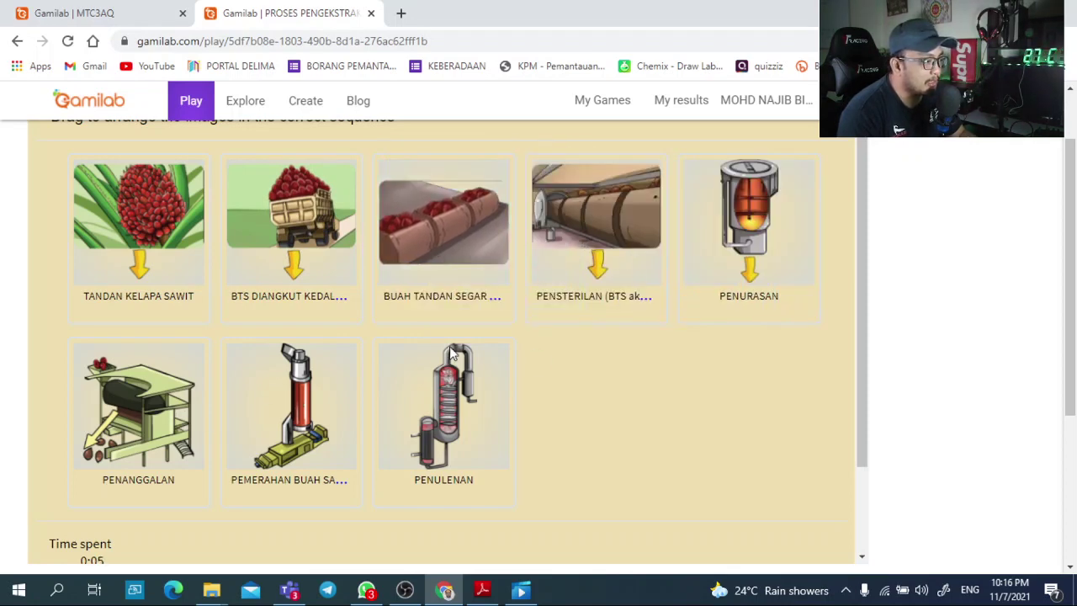
drag(140, 425, 758, 248)
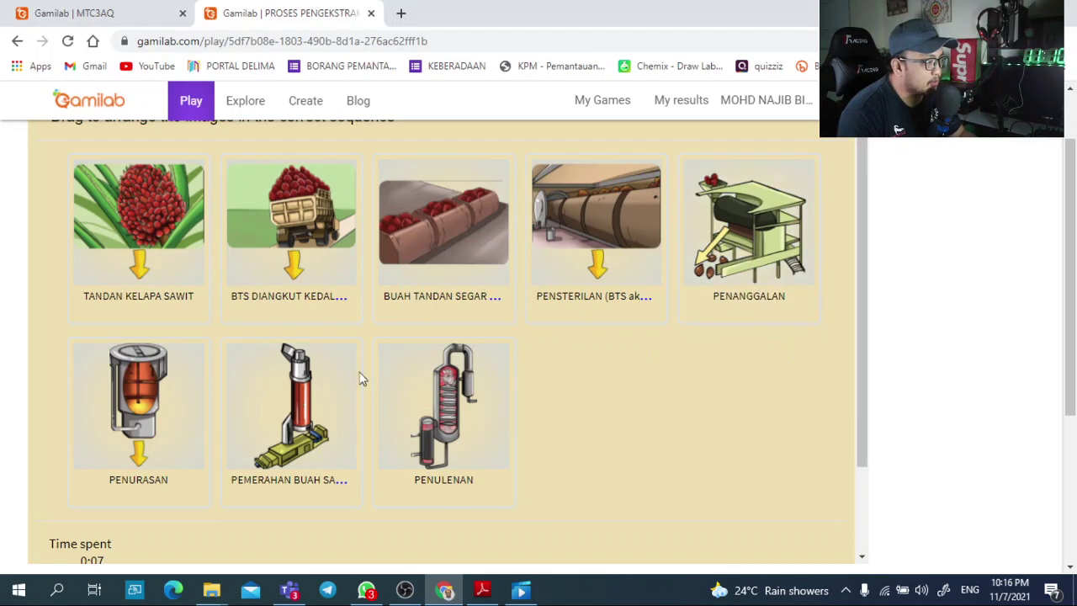
drag(319, 422, 189, 415)
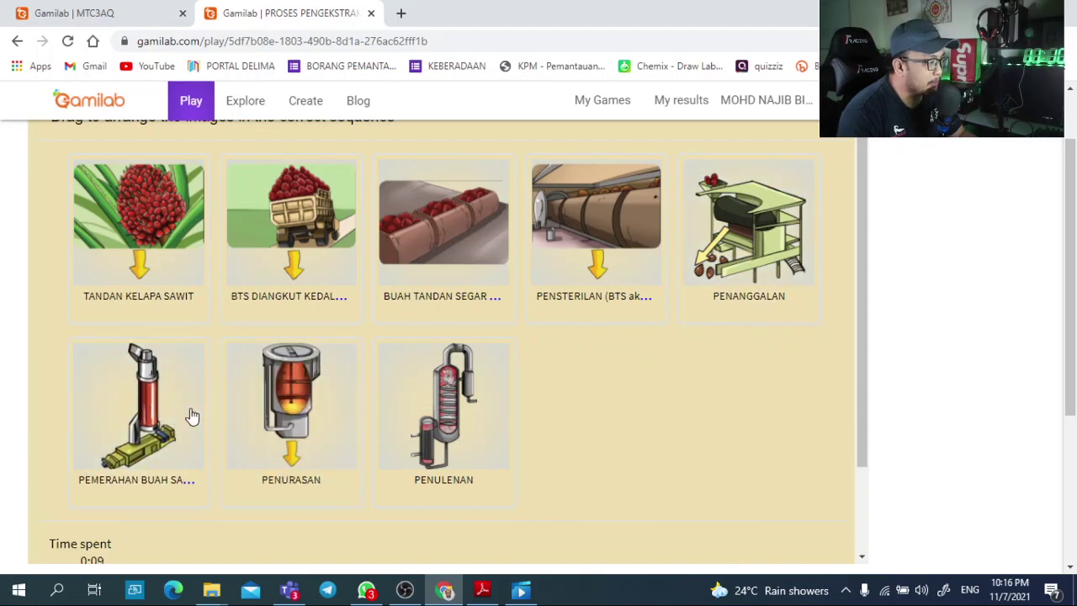
scroll(345, 446, down, 1)
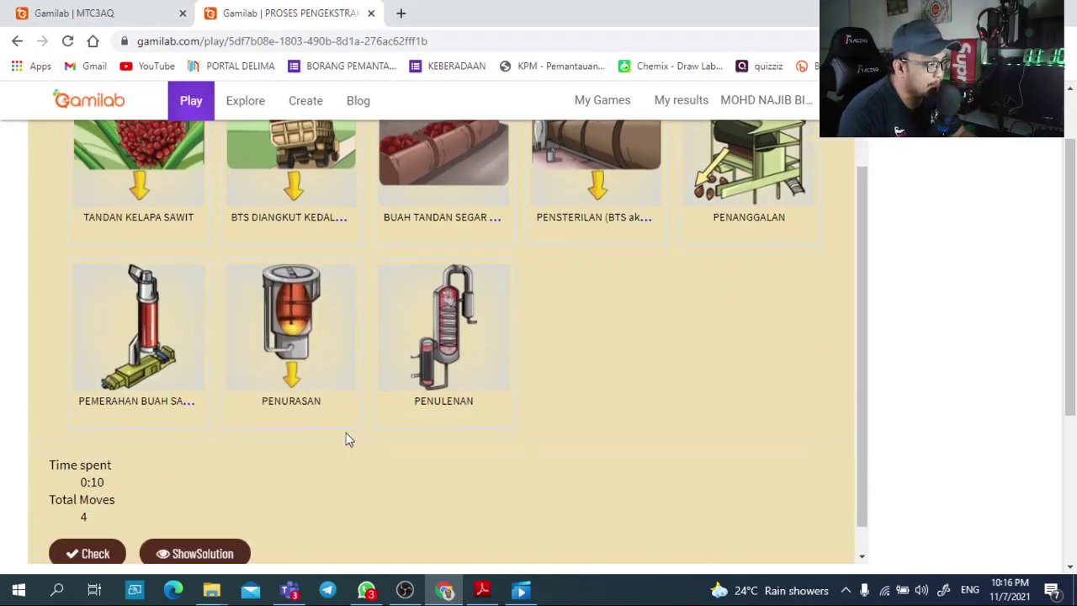
click(105, 555)
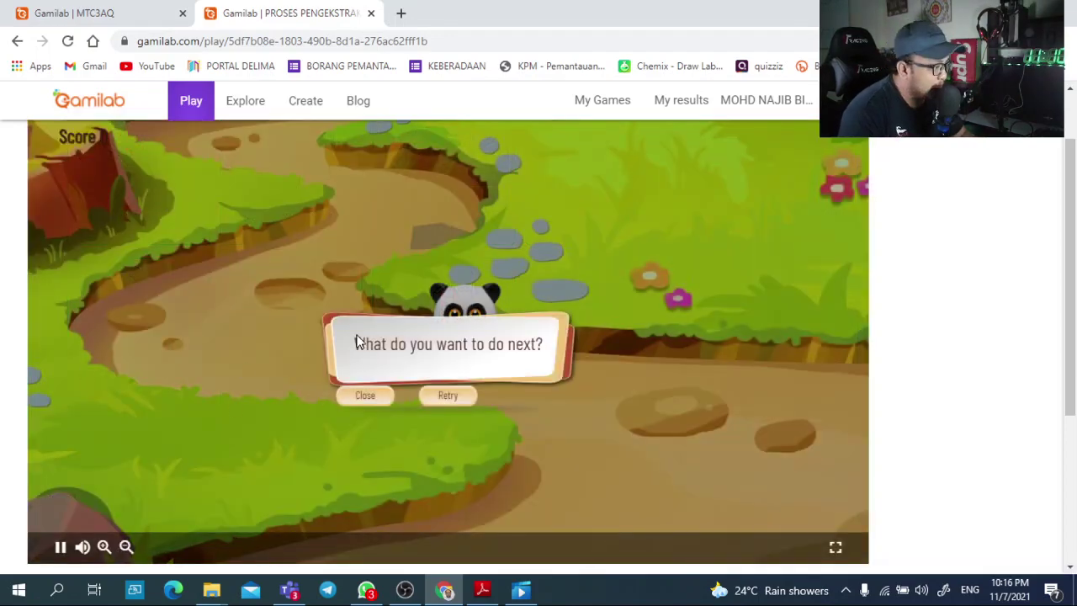
Step: Close the completed activity, dismiss the end-of-game card and review the game's page with its description and tags
click(378, 394)
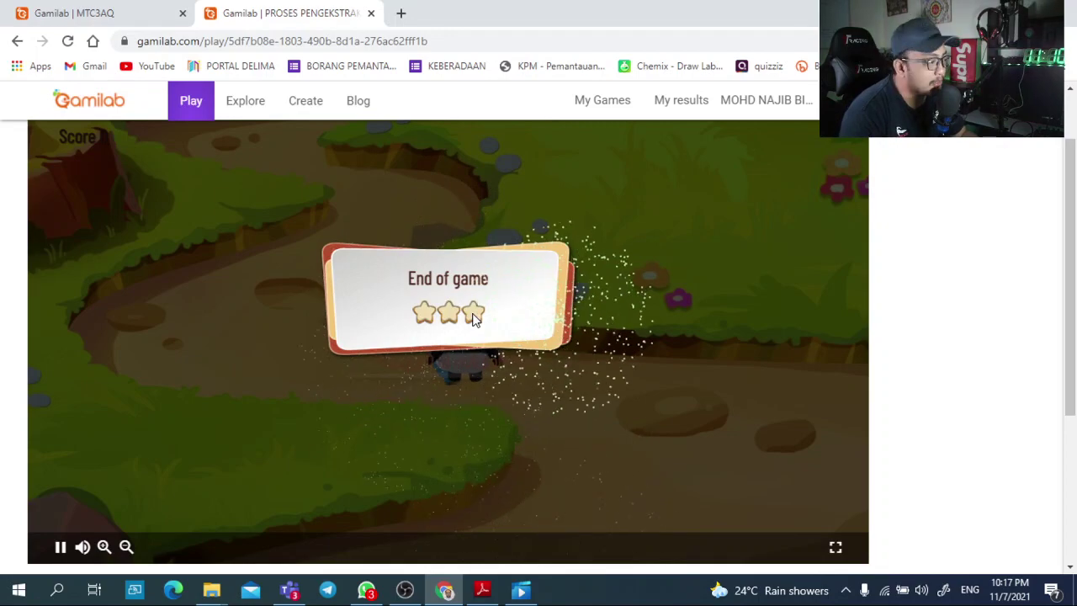
click(523, 398)
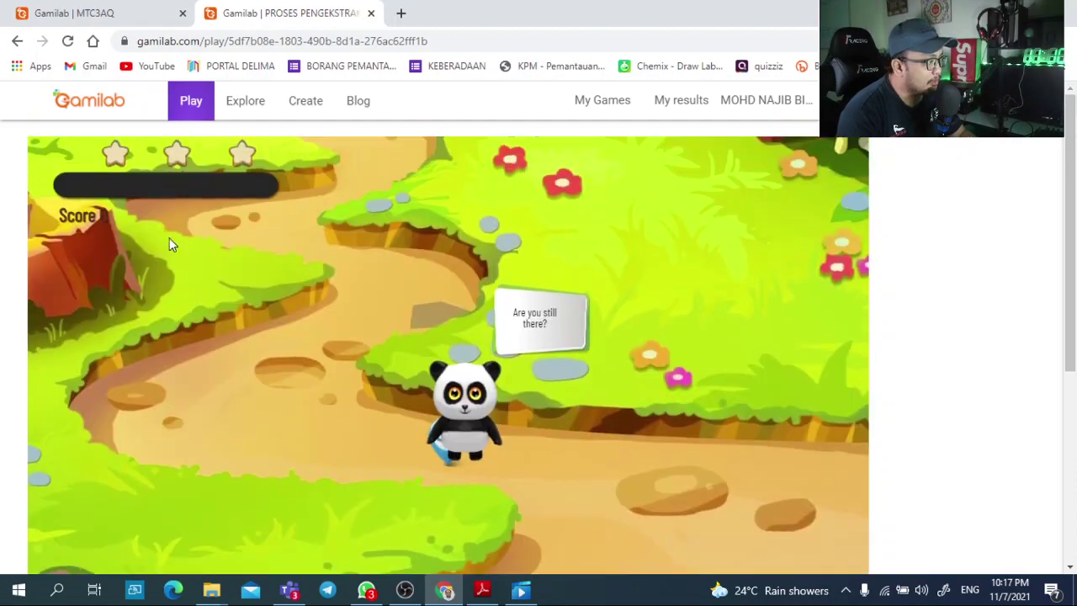
scroll(848, 315, down, 1)
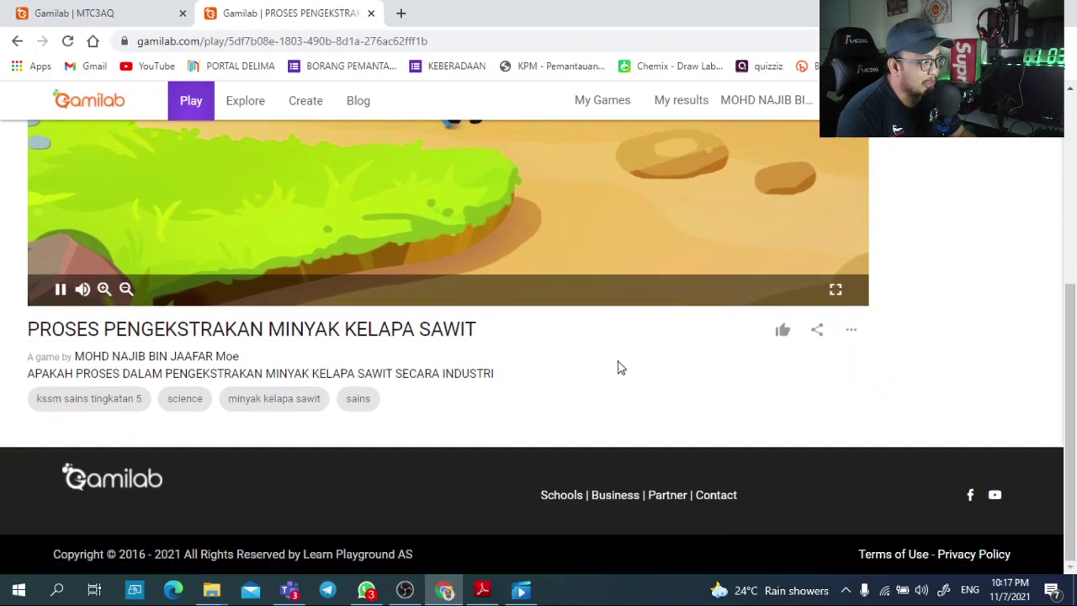
scroll(640, 354, up, 3)
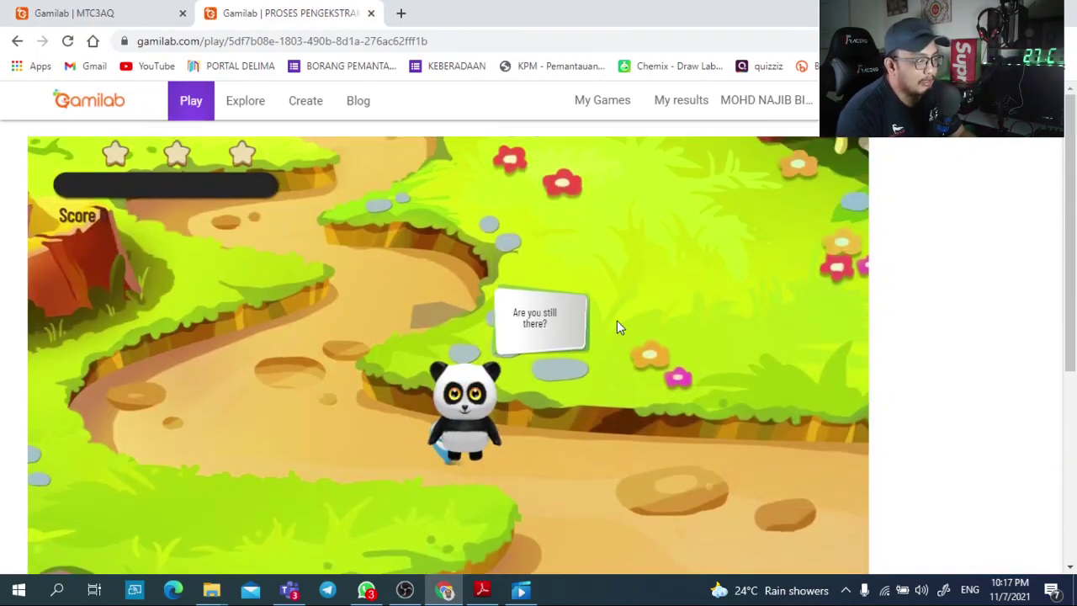